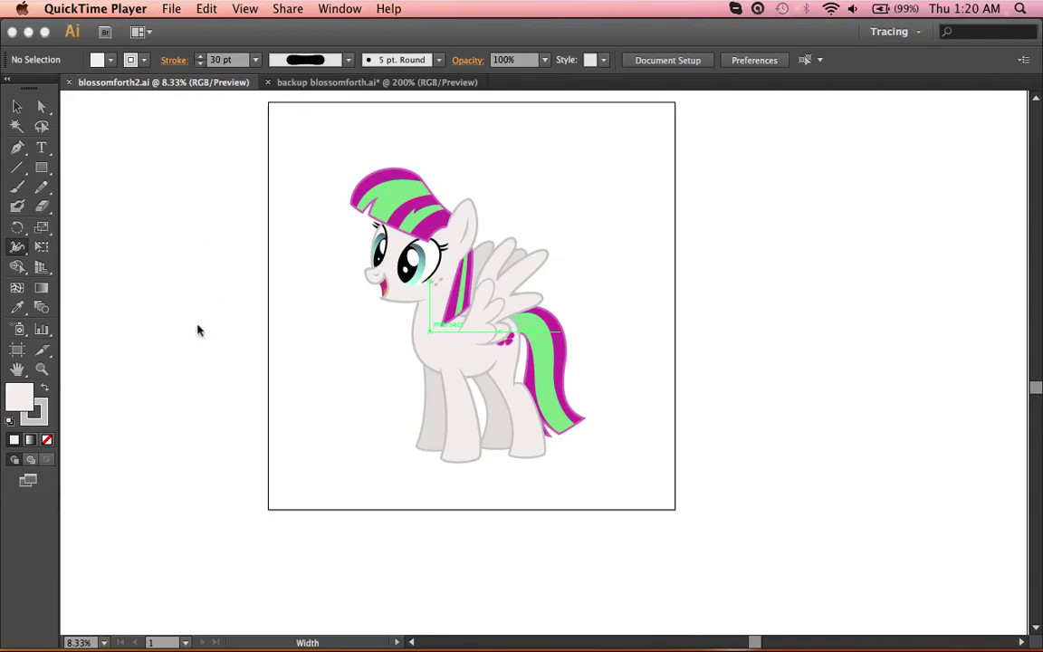
# - Examine the tapered upper ends of the front leg's outline, selecting the anchor point at each end of the stroke
pyautogui.scroll(1, 198, 329)
pyautogui.hscroll(-1, 199, 330)
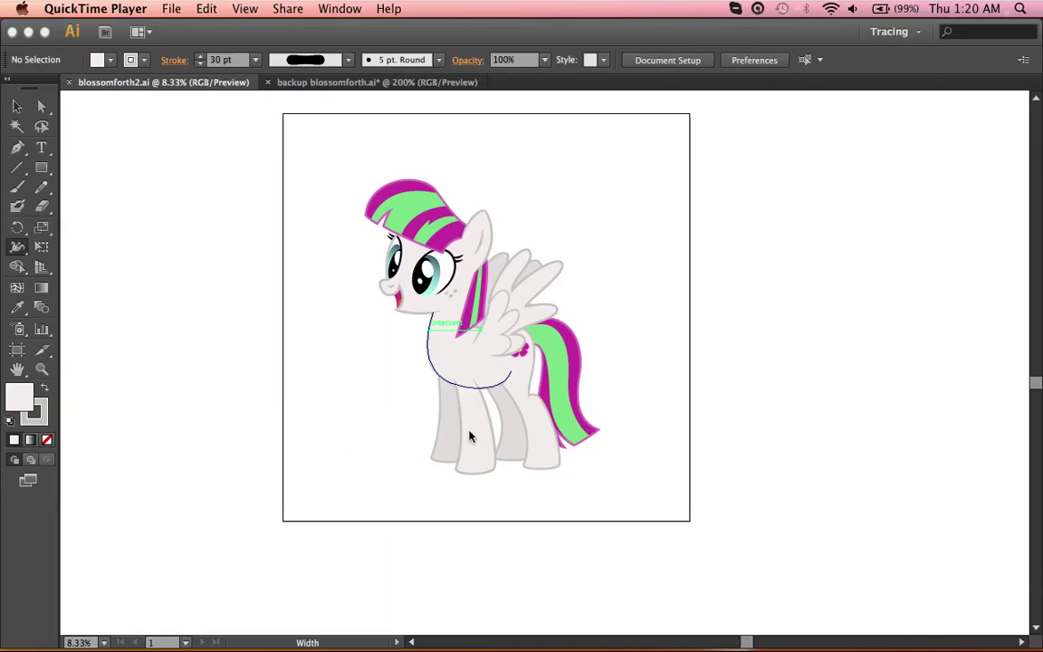
pyautogui.scroll(-2, 467, 426)
pyautogui.scroll(2, 449, 436)
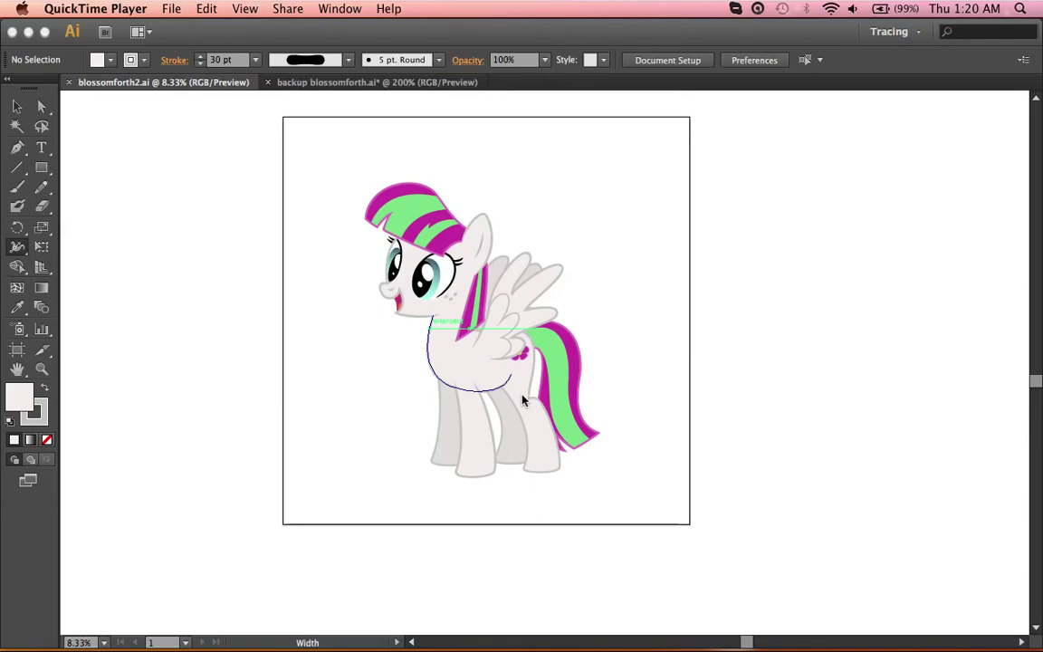
pyautogui.scroll(6, 523, 399)
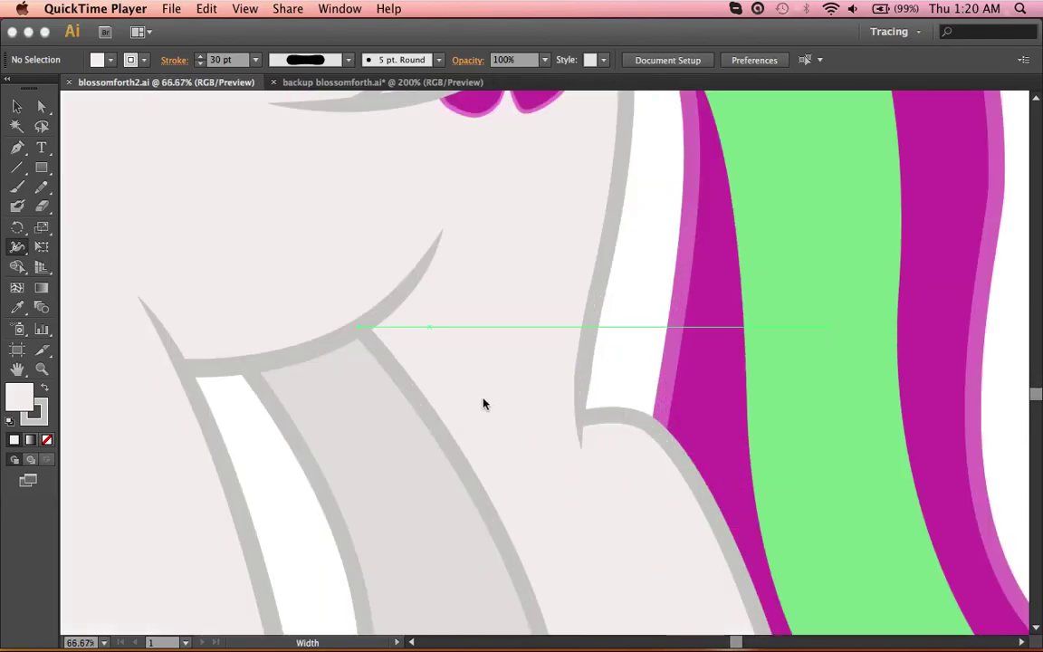
pyautogui.hscroll(-5, 593, 330)
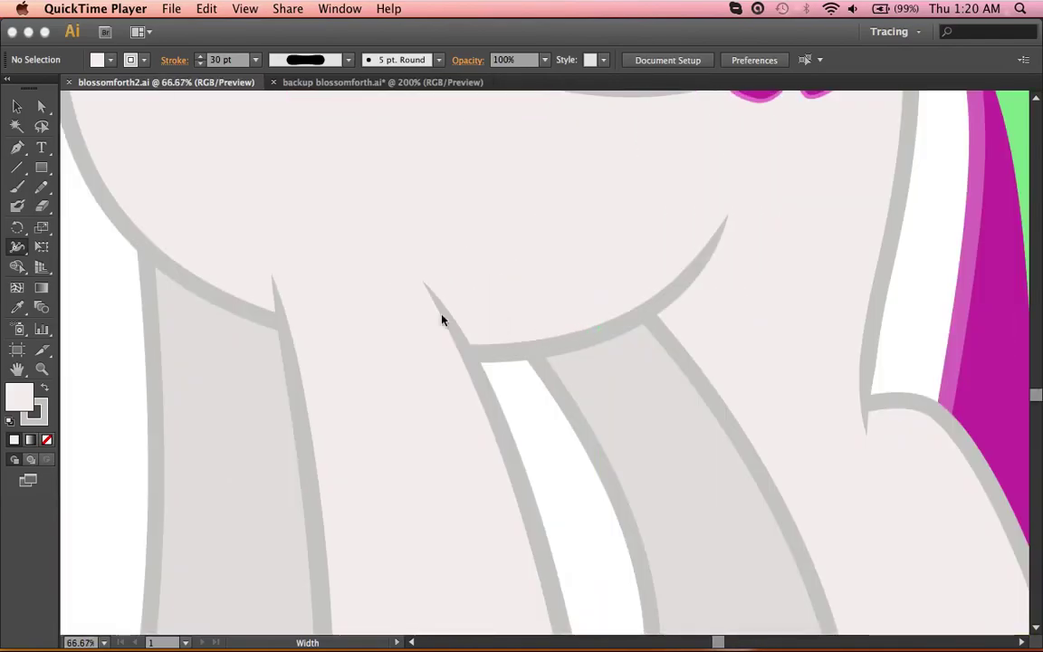
pyautogui.scroll(-4, 470, 452)
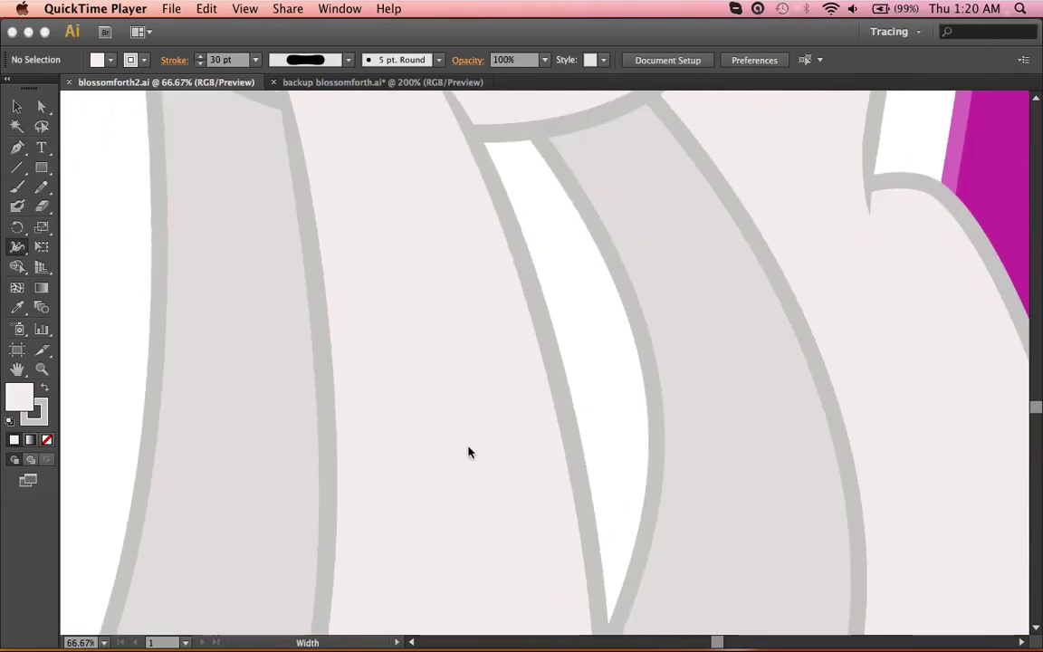
pyautogui.scroll(2, 363, 403)
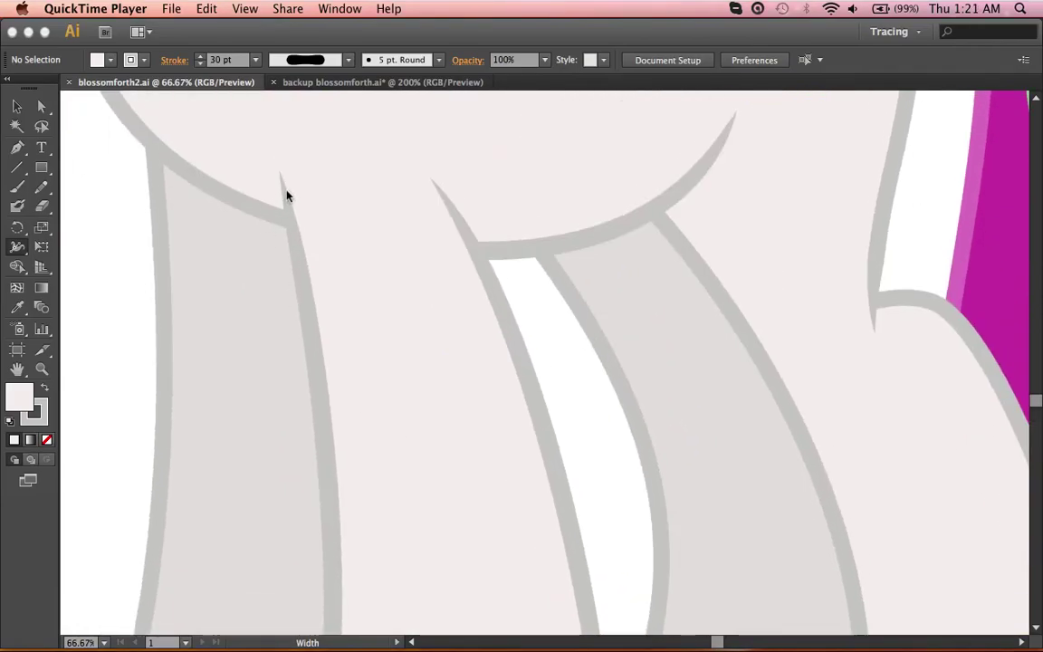
pyautogui.keyDown('super'); pyautogui.click(301, 270); pyautogui.keyUp('super')
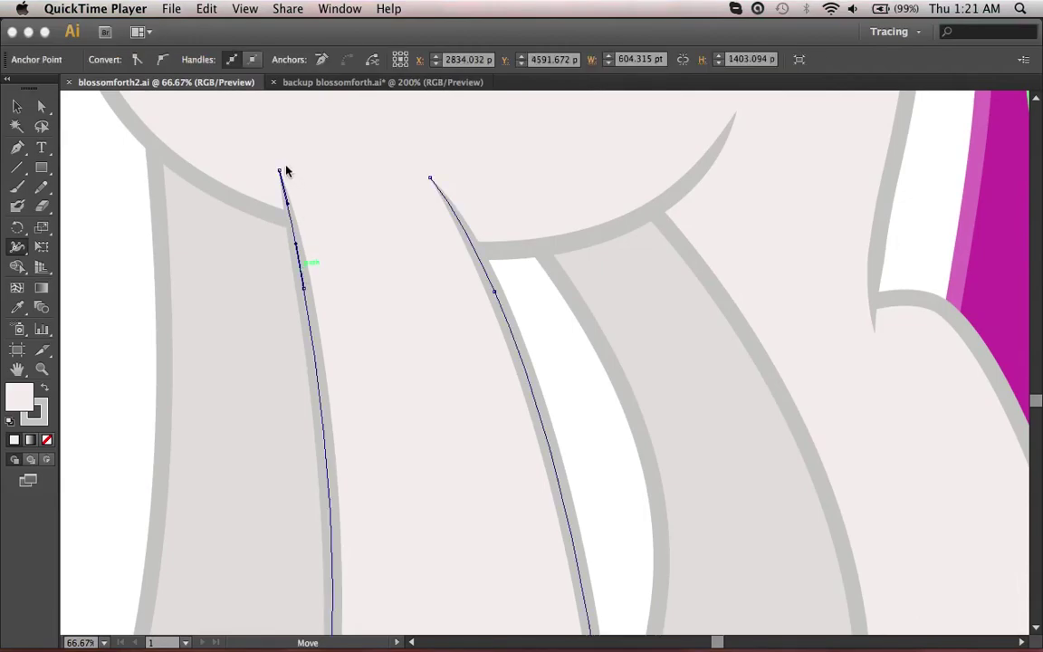
pyautogui.click(281, 177)
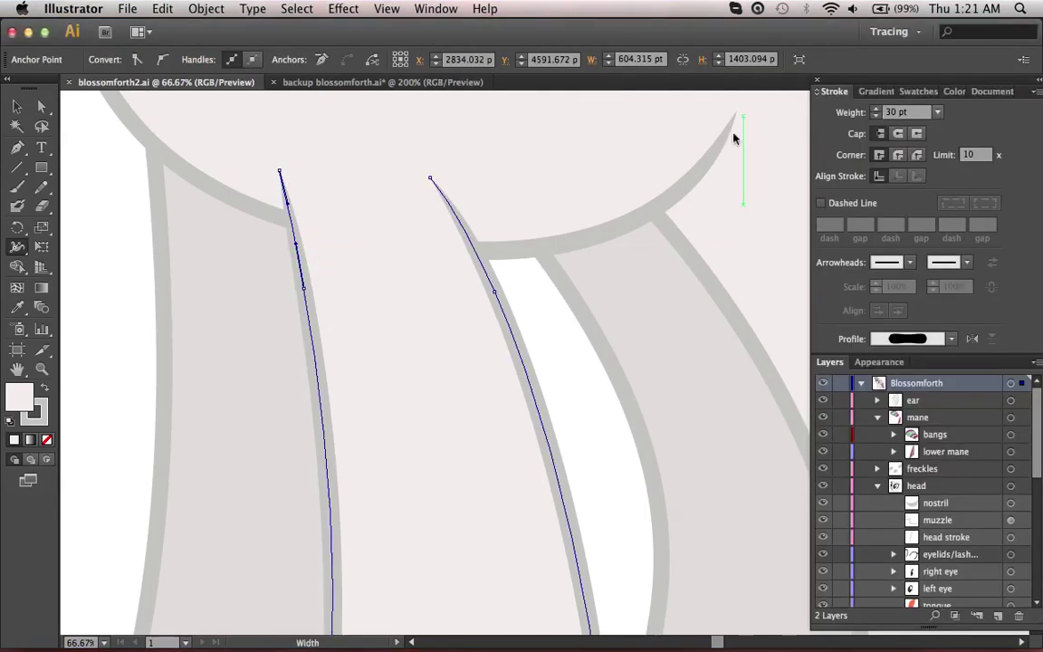
pyautogui.scroll(1, 507, 202)
pyautogui.keyDown('super'); pyautogui.click(432, 191); pyautogui.keyUp('super')
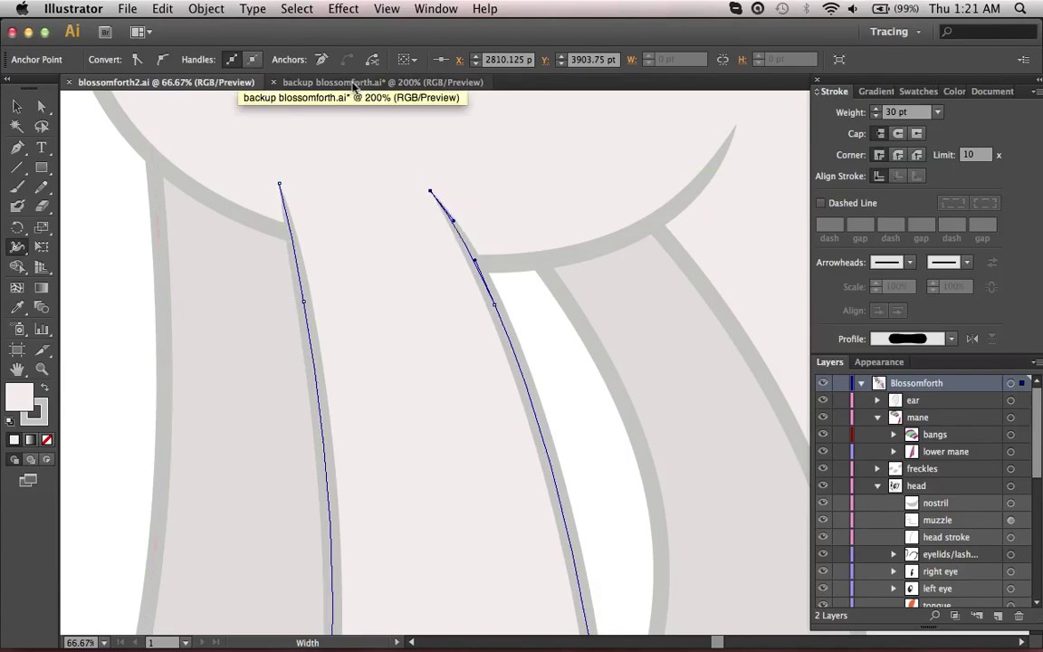
# - Open a new width point low on the front leg's outer edge and set Side 1 to 13 pt and Side 2 to 17 pt
pyautogui.scroll(-5, 342, 482)
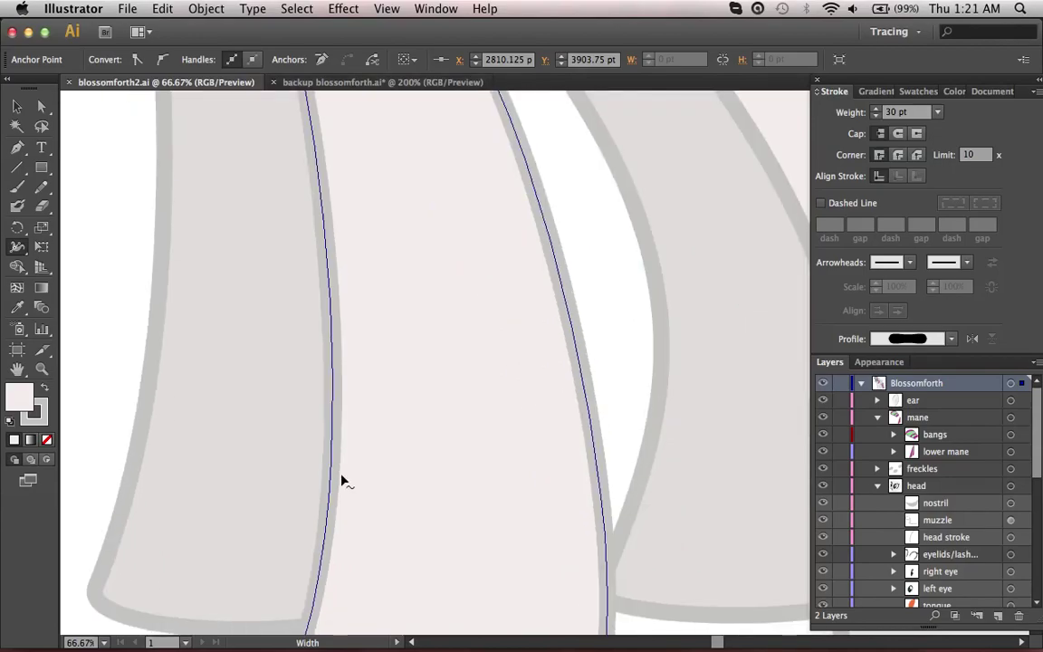
pyautogui.scroll(-2, 343, 482)
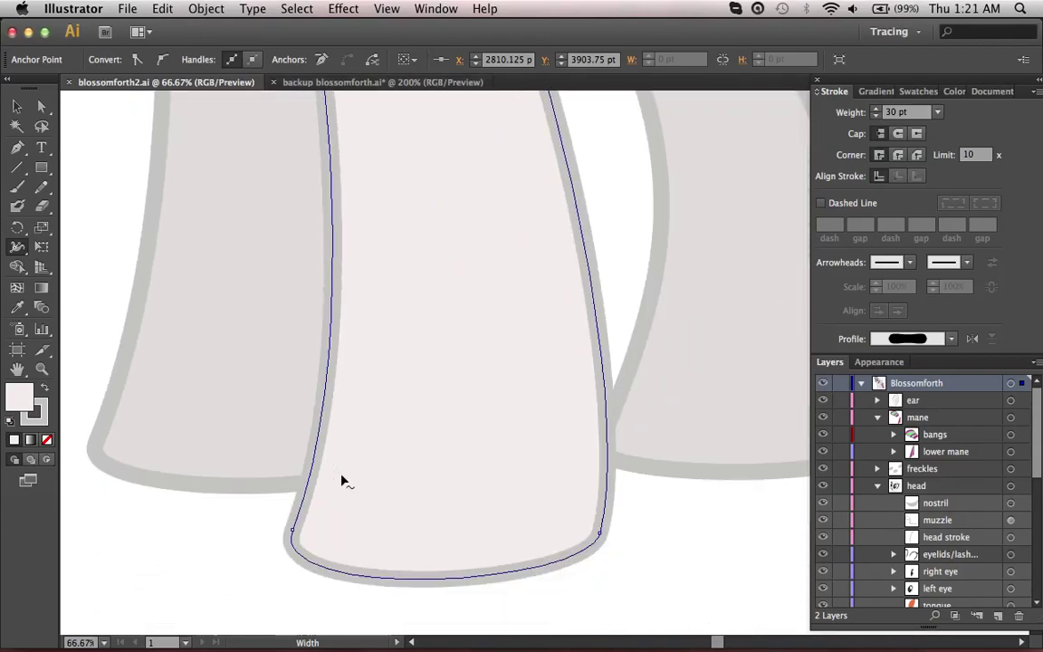
pyautogui.doubleClick(321, 404)
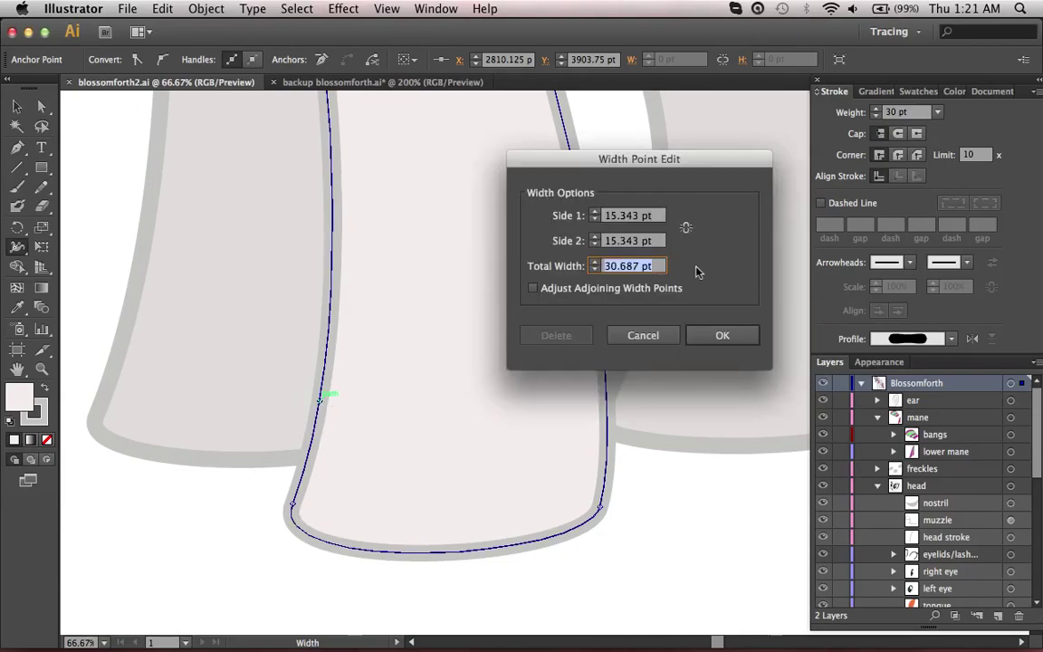
pyautogui.click(617, 267)
pyautogui.click(595, 245)
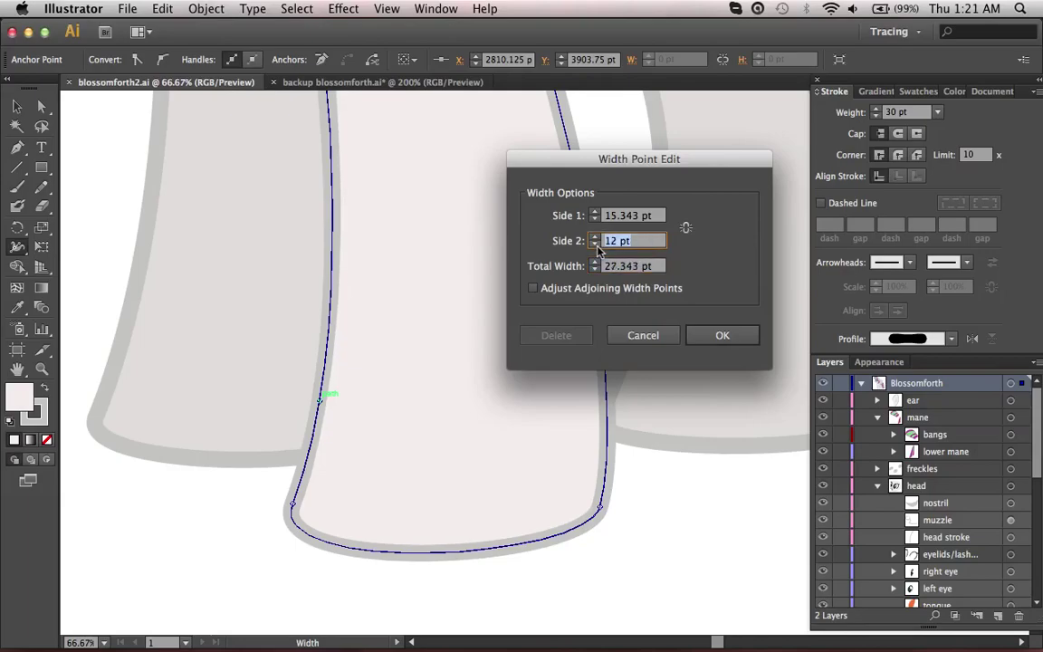
pyautogui.click(595, 238)
pyautogui.click(595, 238)
pyautogui.click(595, 238)
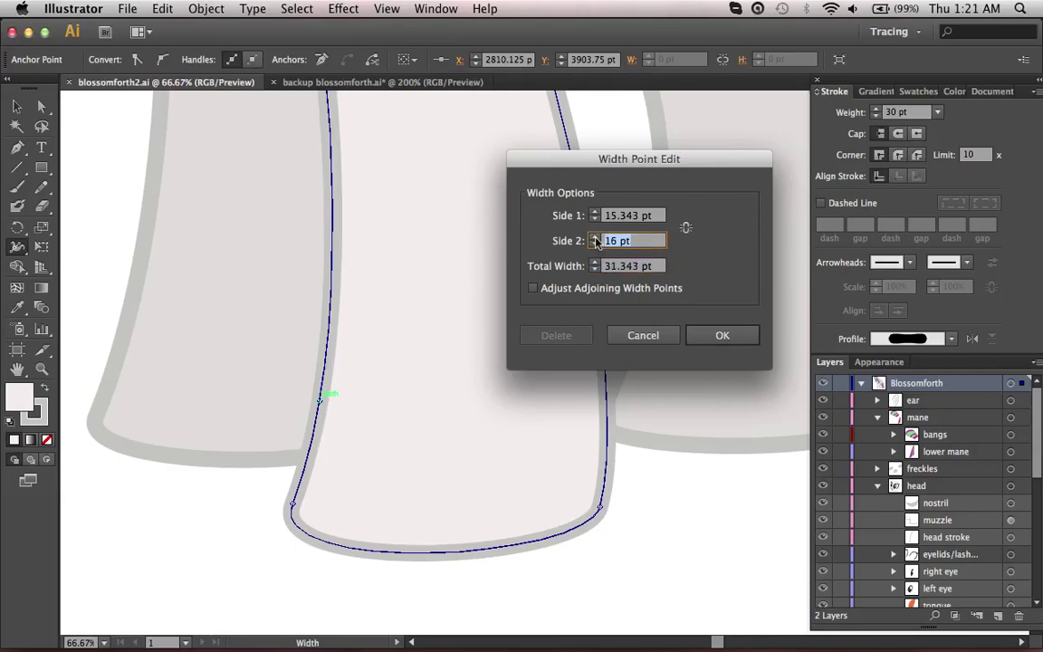
pyautogui.click(595, 219)
pyautogui.click(595, 219)
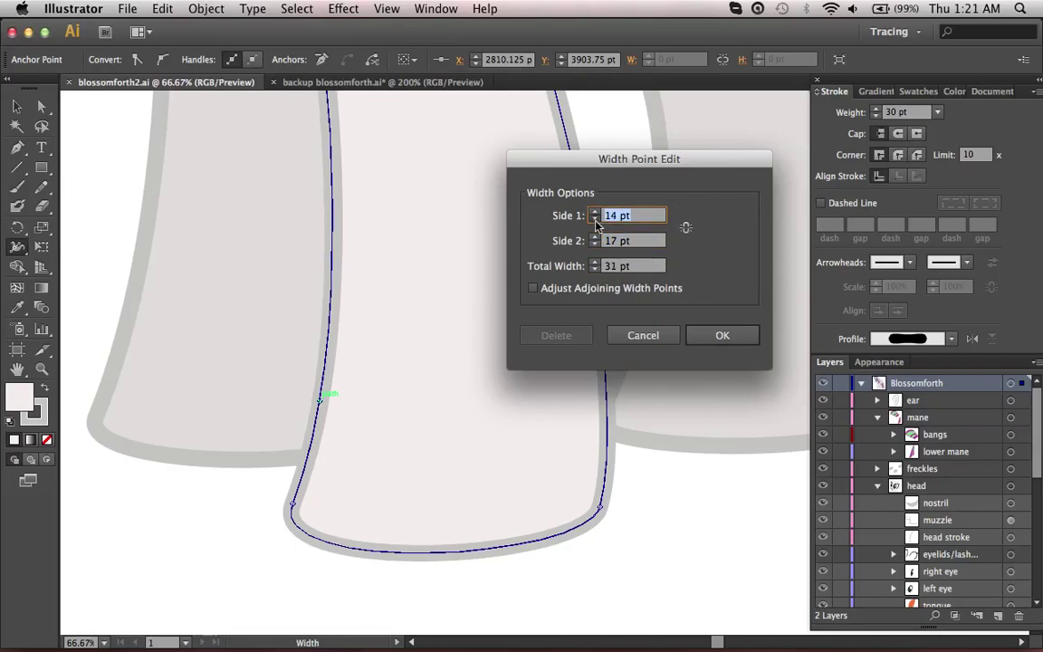
# - Set the width point's total width to 0 and deselect the leg outline
pyautogui.click(619, 267)
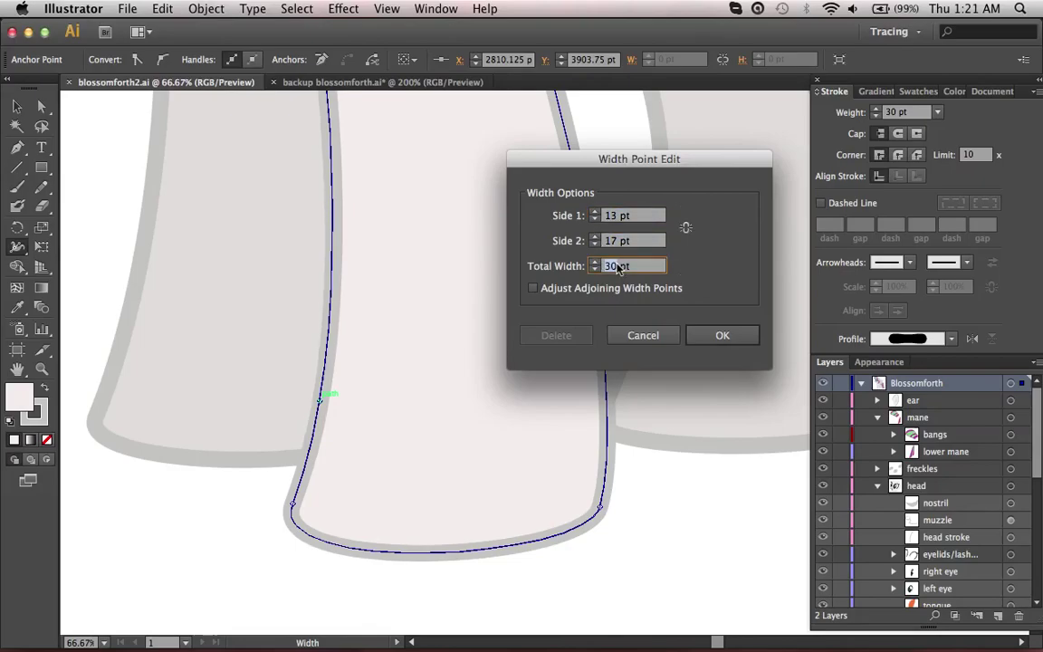
pyautogui.write('0')
pyautogui.press('Return')
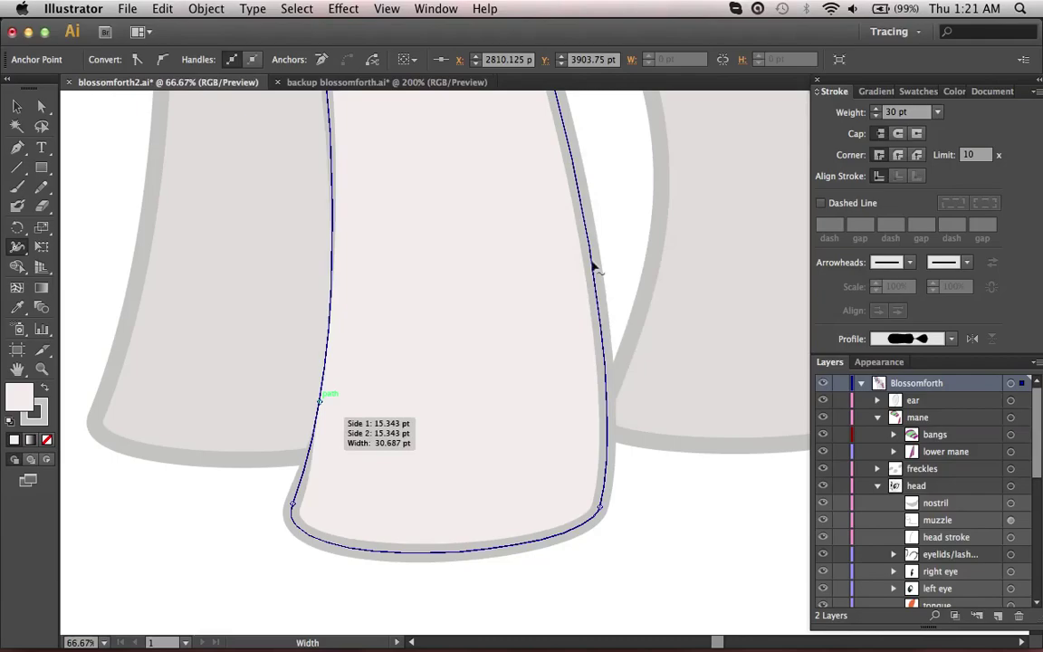
pyautogui.press('a')
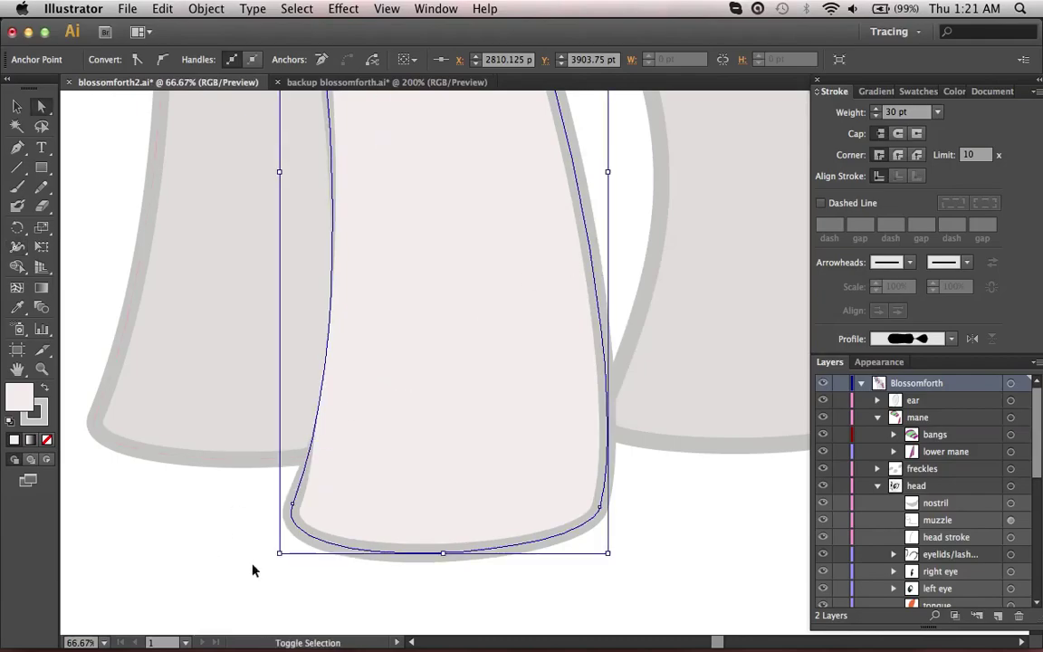
pyautogui.click(190, 542)
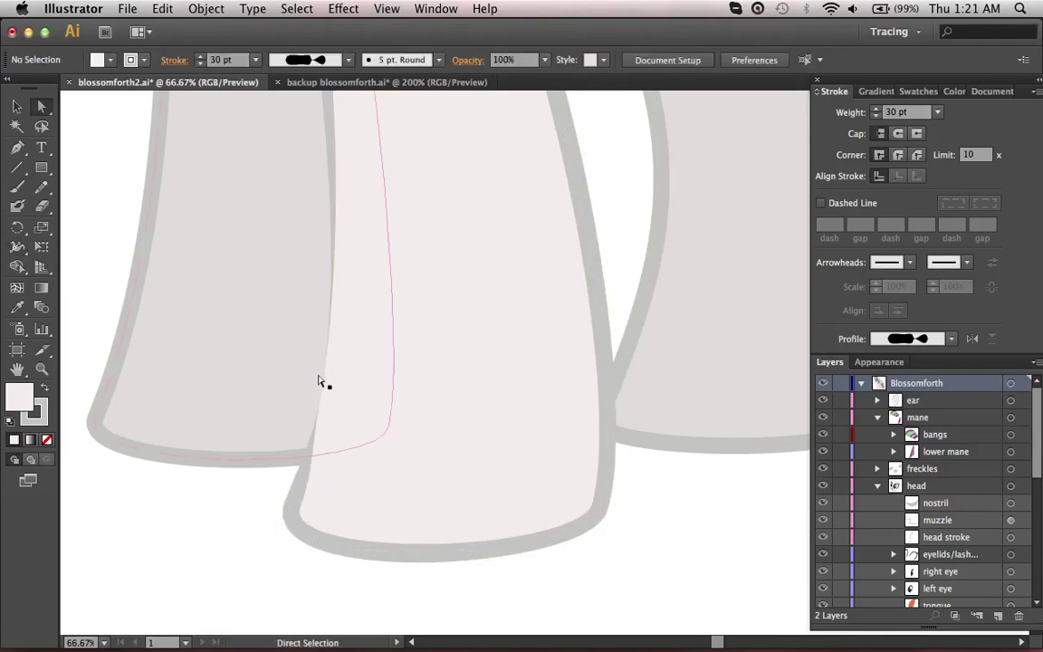
# - Inspect the thinned stroke along the front leg, undo the last width change and clear the selection
pyautogui.scroll(10, 319, 379)
pyautogui.scroll(5, 308, 229)
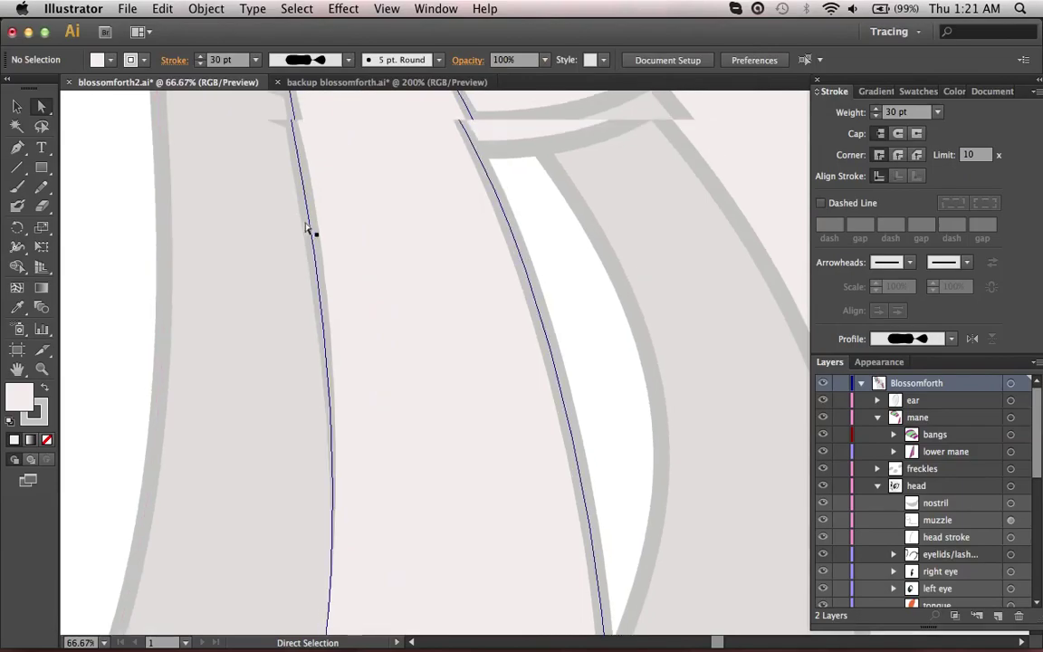
pyautogui.scroll(-12, 306, 228)
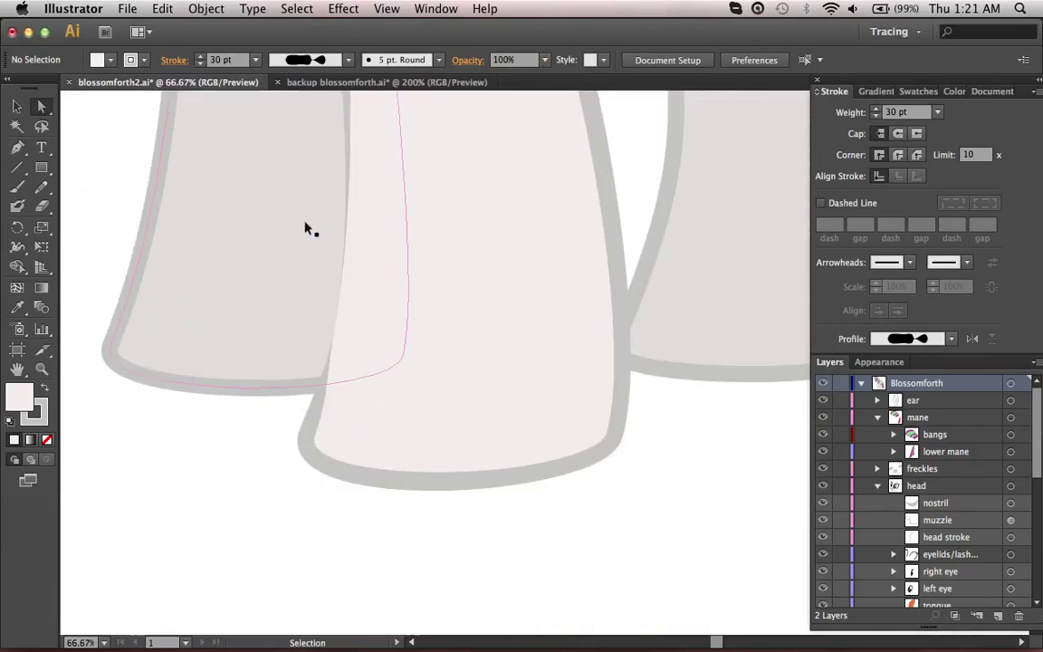
pyautogui.press('super+z')
pyautogui.press('super+shift+a')
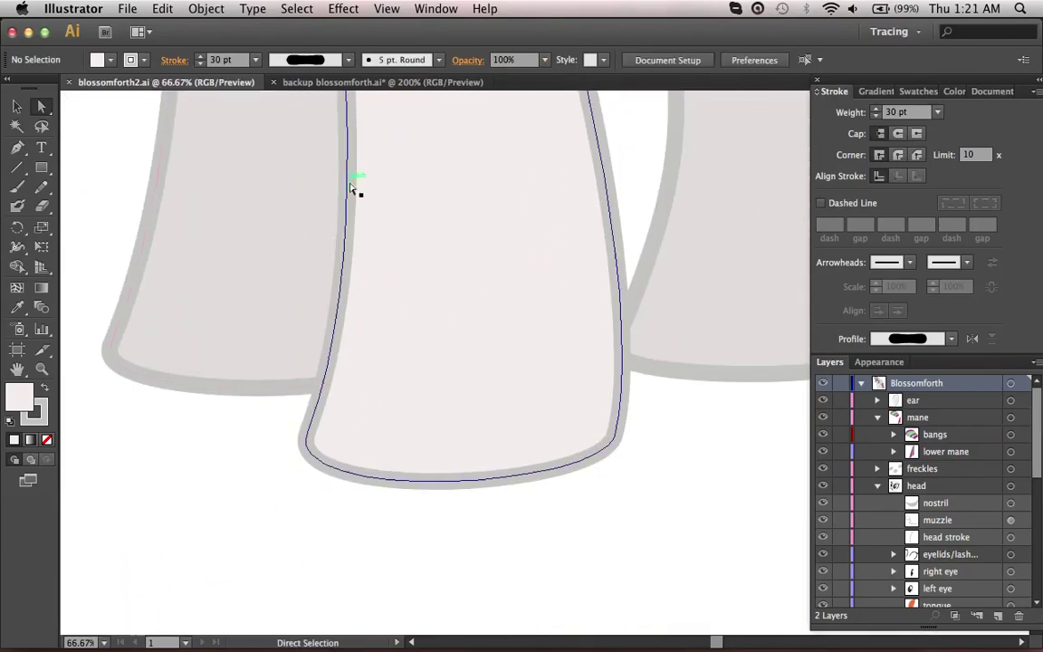
# - Switch to the backup blossomforth.ai document, set the vertical line's stroke weight to 40 pt and deselect it
pyautogui.click(331, 82)
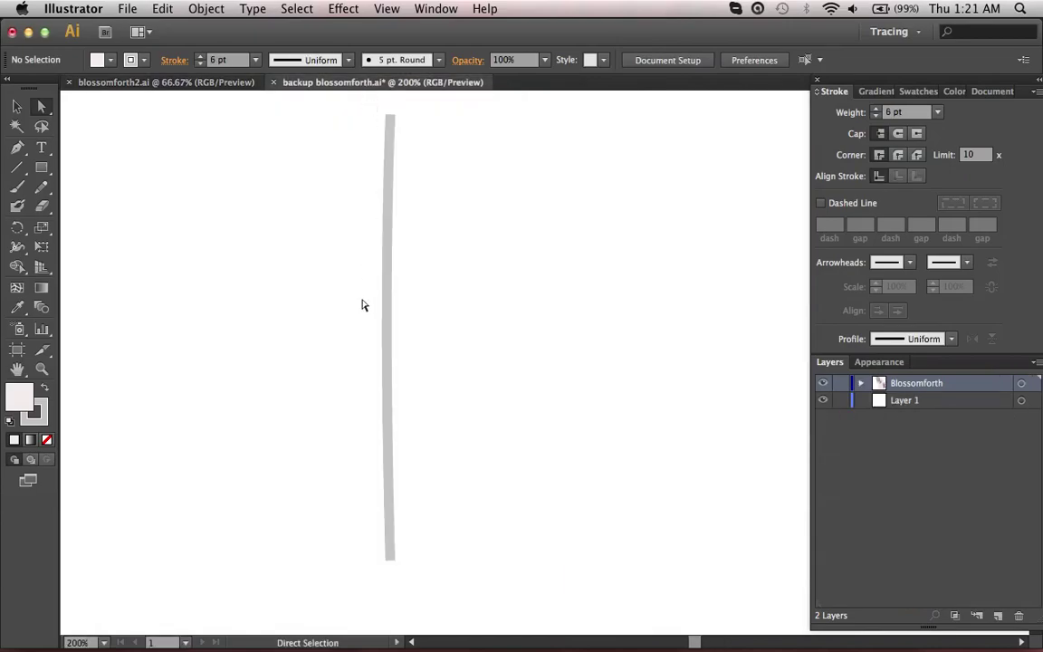
pyautogui.hotkey('shift', 'w')
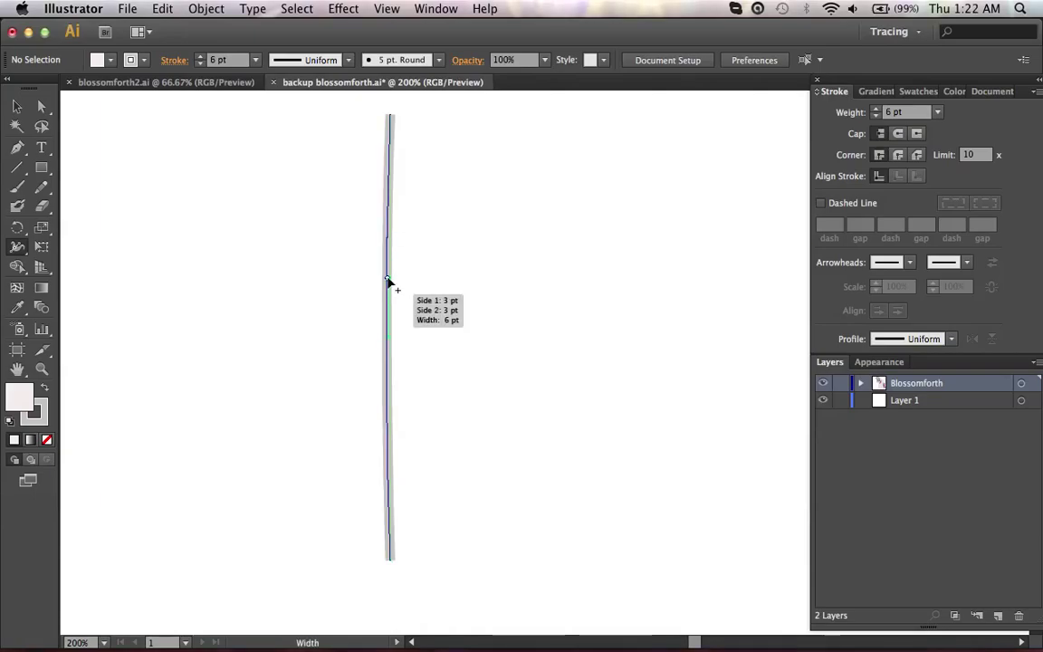
pyautogui.click(940, 112)
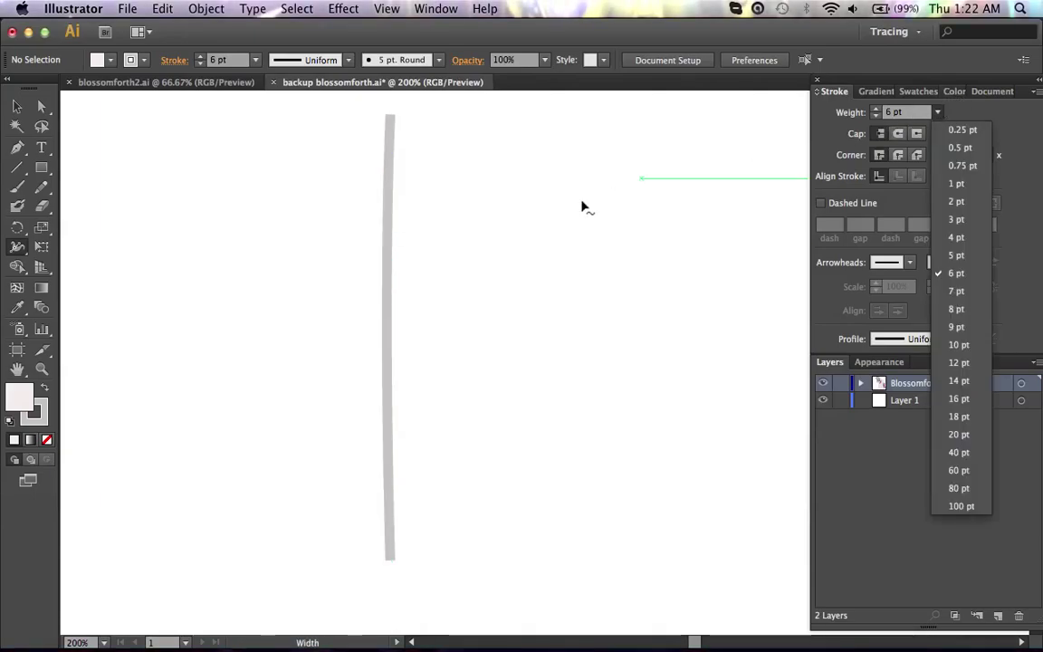
pyautogui.click(958, 452)
pyautogui.press('super')
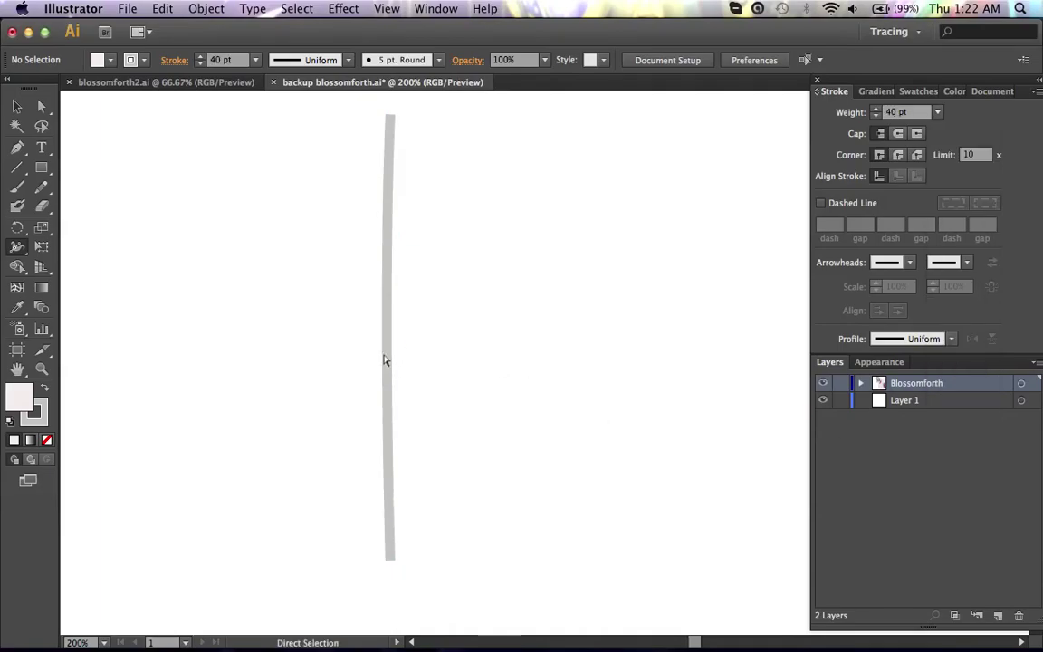
pyautogui.keyDown('super'); pyautogui.click(386, 360); pyautogui.keyUp('super')
pyautogui.click(938, 112)
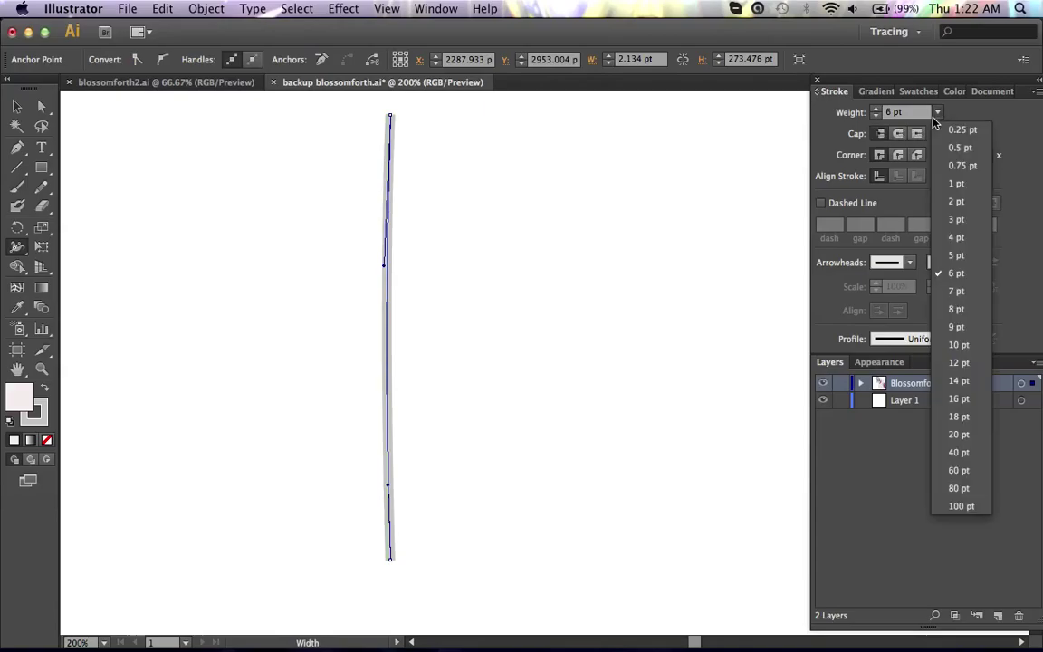
pyautogui.click(958, 452)
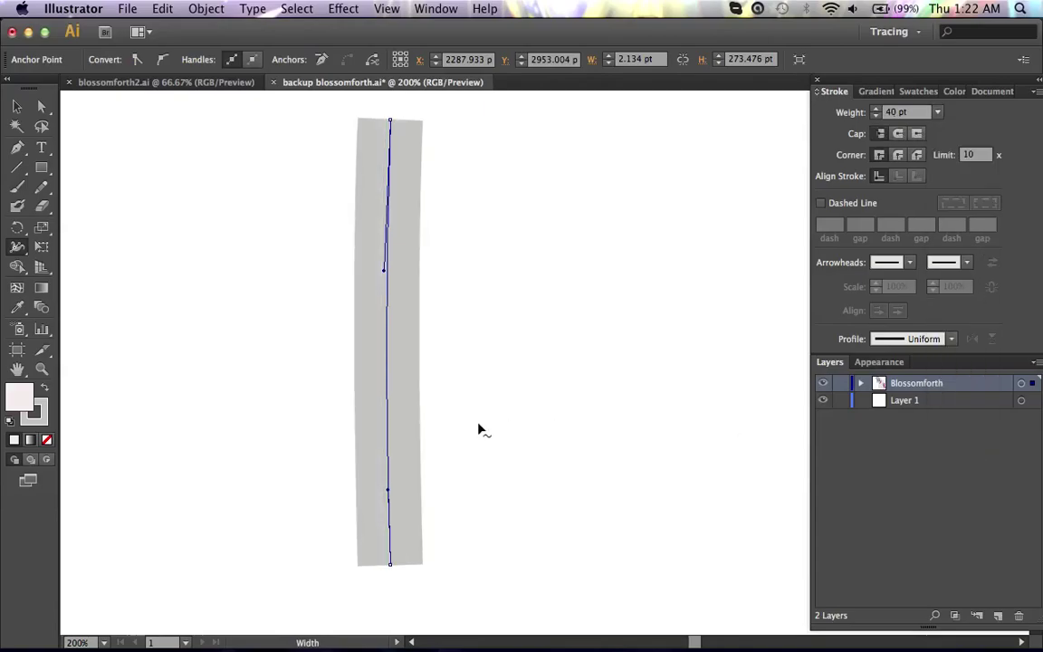
pyautogui.keyDown('super'); pyautogui.click(471, 431); pyautogui.keyUp('super')
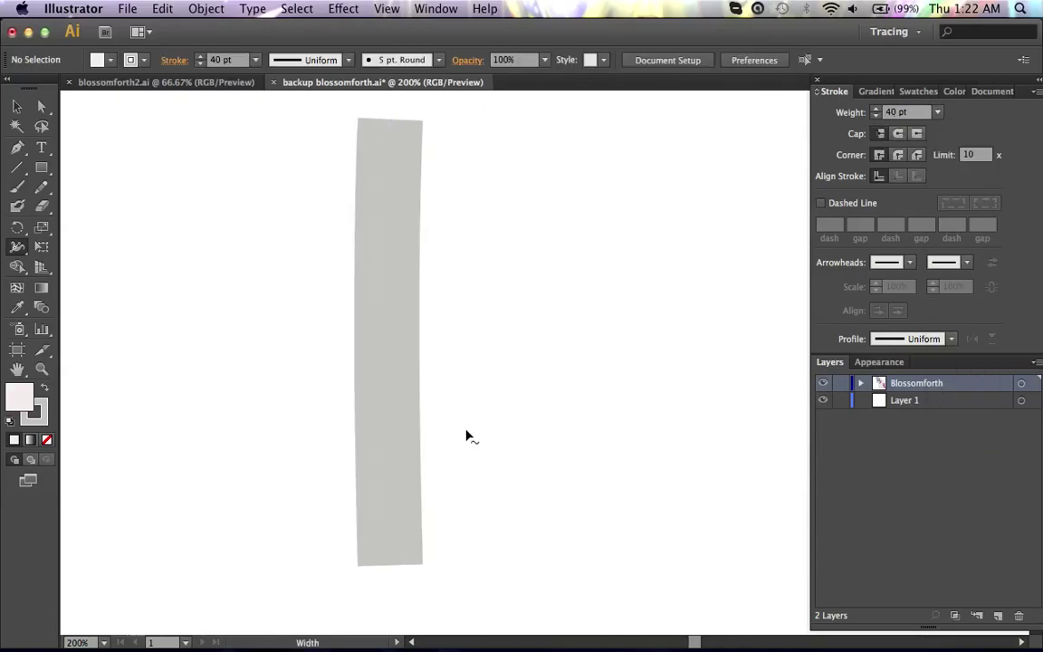
# - Set the total width at the vertical line's top anchor to 0 so the stroke tapers, then deselect the line
pyautogui.click(392, 568)
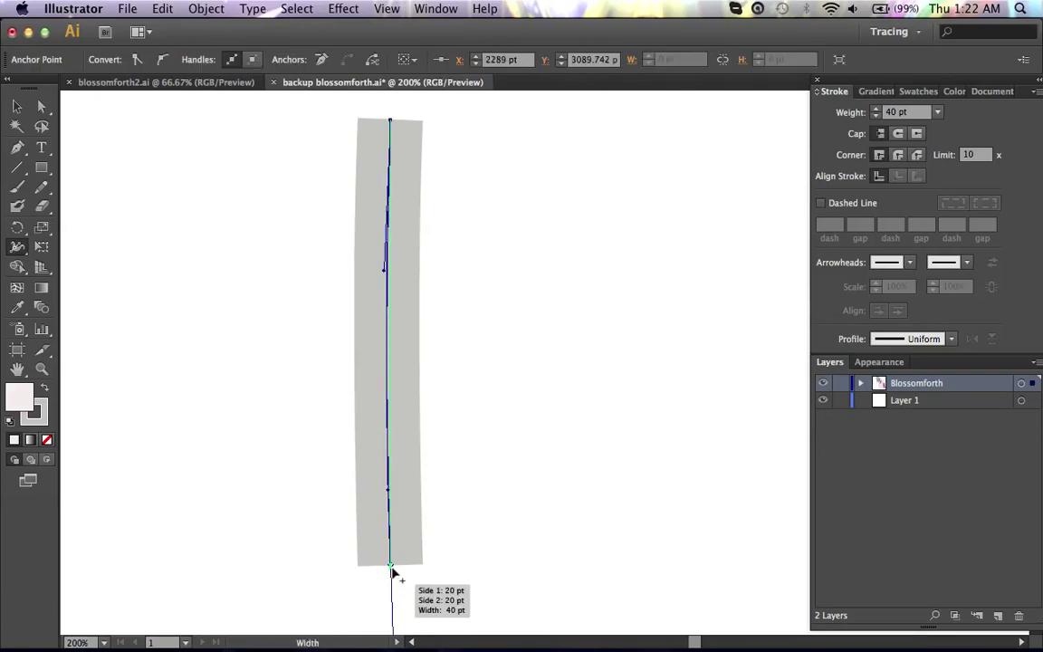
pyautogui.click(391, 122)
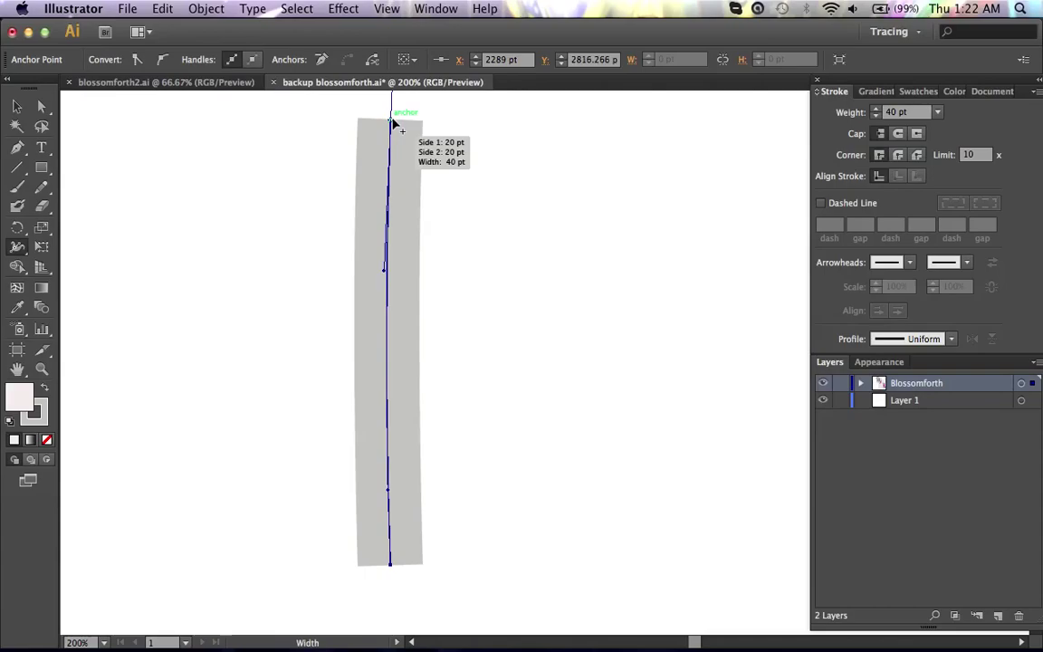
pyautogui.doubleClick(392, 122)
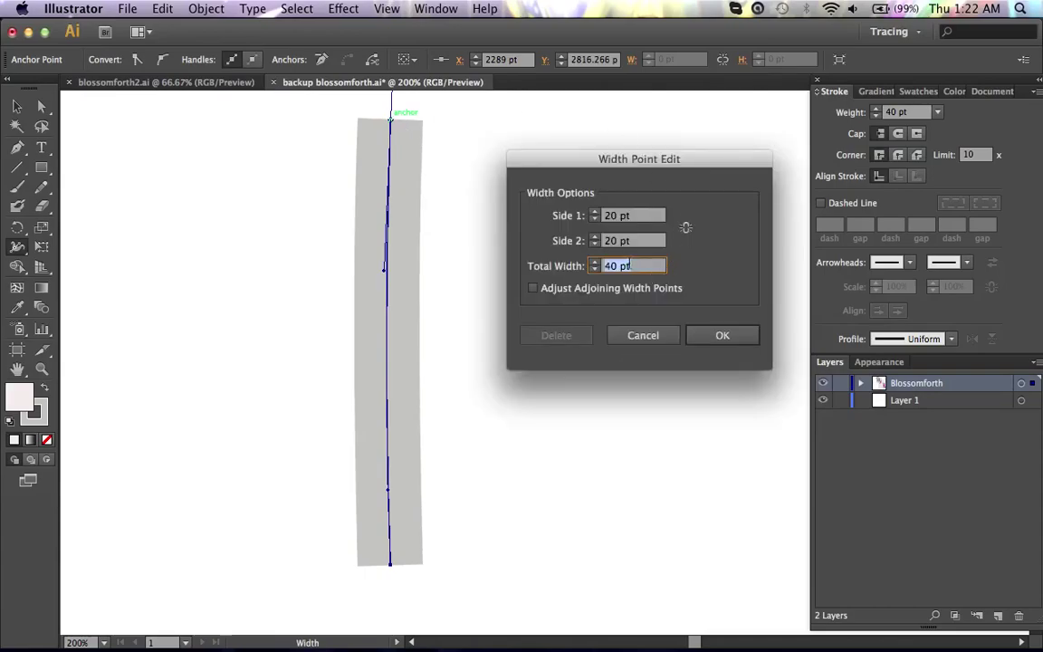
pyautogui.write('0')
pyautogui.press('Return')
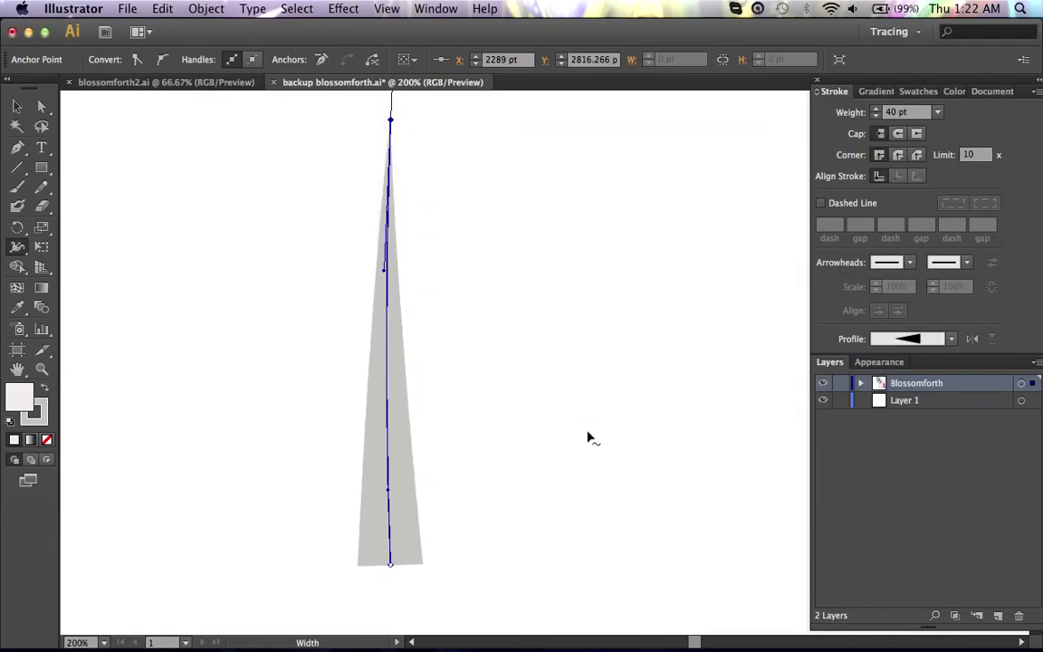
pyautogui.click(588, 439)
# - Check the tapered vertical line's two end anchors, then undo the taper at its top
pyautogui.press('a')
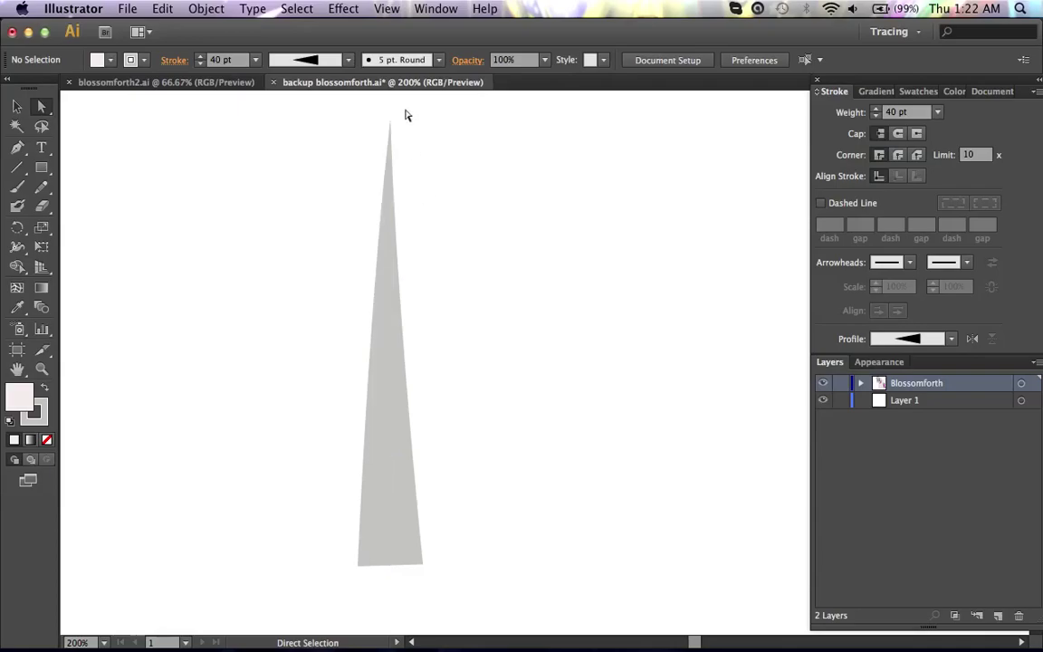
pyautogui.click(390, 566)
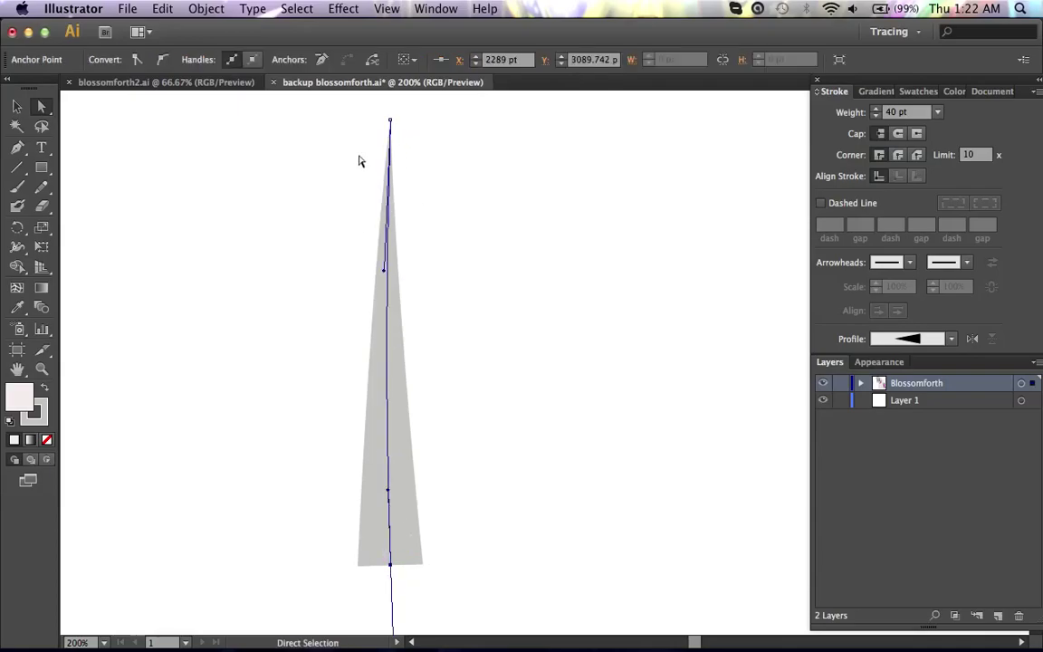
pyautogui.click(392, 120)
pyautogui.hotkey('shift', 'w')
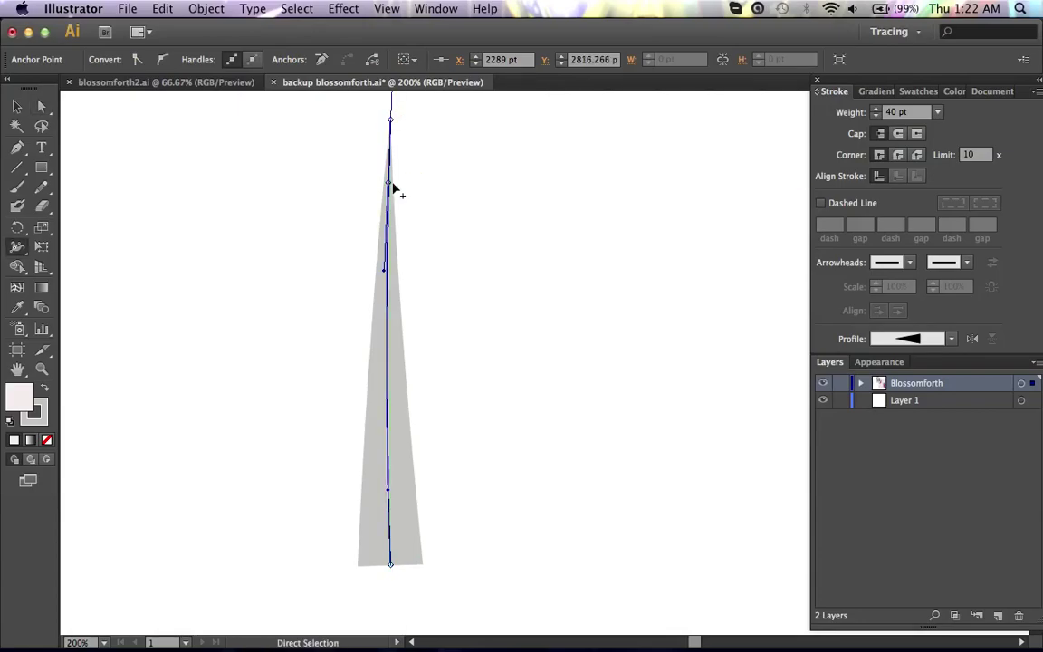
pyautogui.press('super+z')
pyautogui.scroll(3, 391, 188)
pyautogui.press('a')
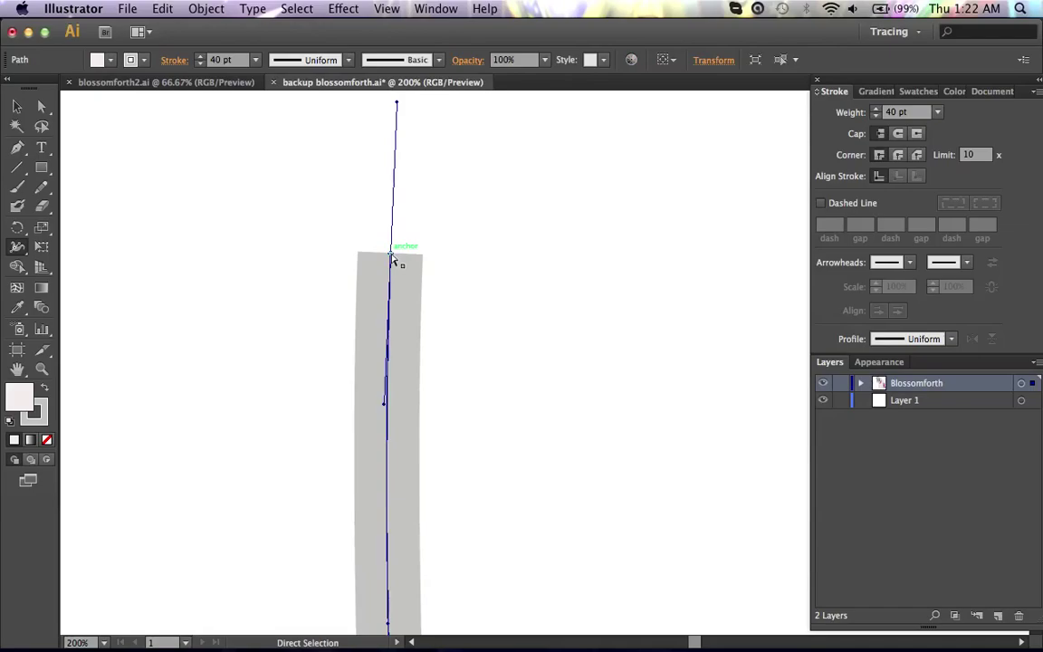
# - Examine the side and total width values at the vertical line's top anchor with the Width tool
pyautogui.hotkey('shift', 'w')
pyautogui.scroll(-2, 365, 256)
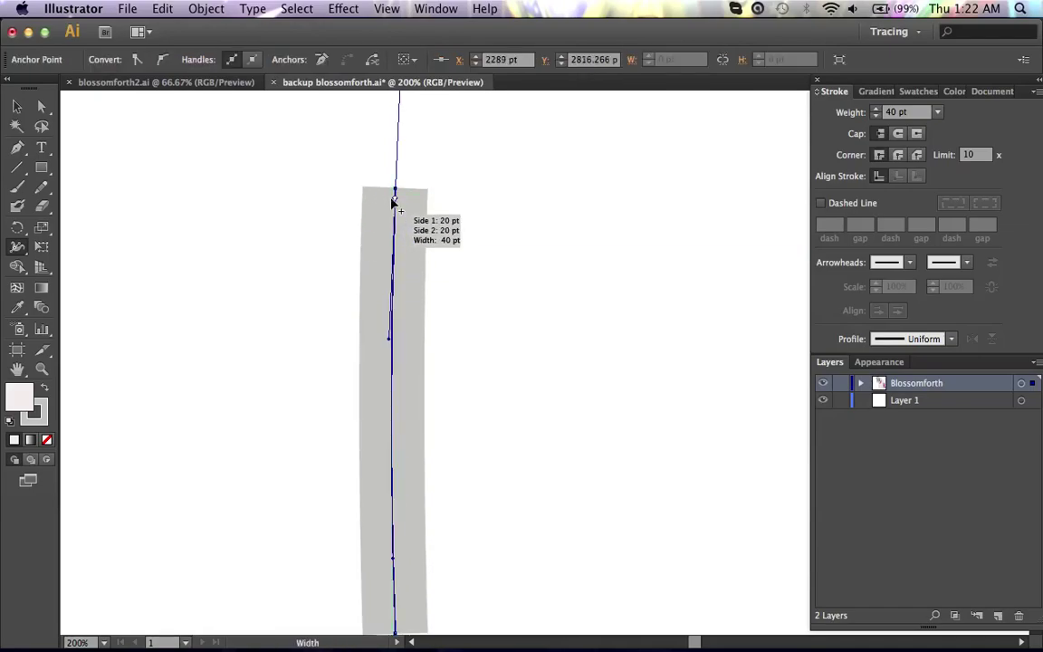
pyautogui.press('a')
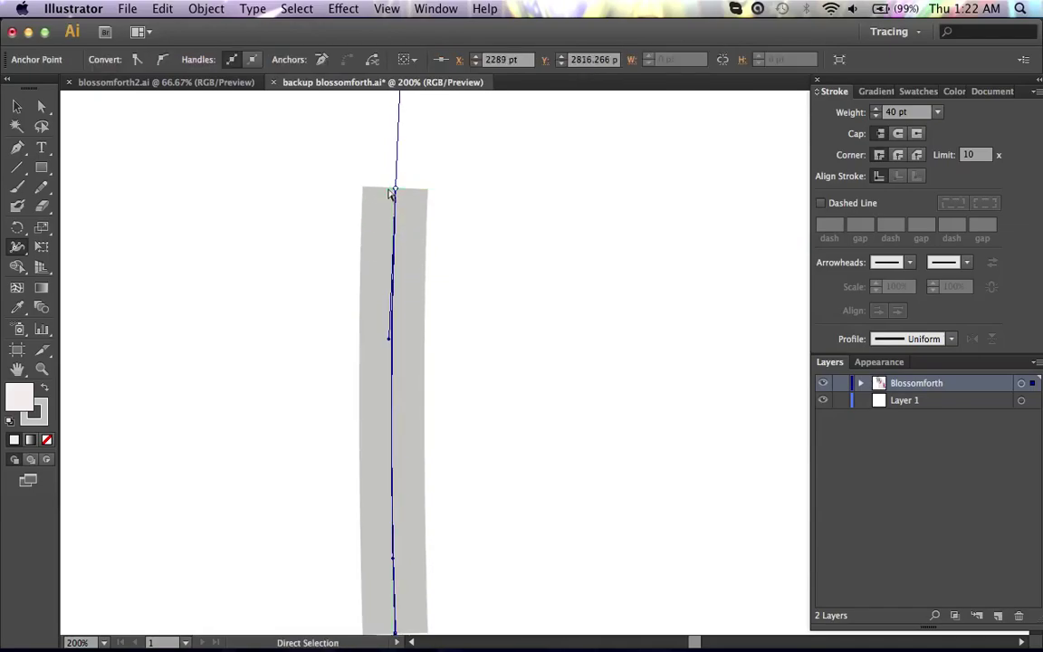
pyautogui.hotkey('shift', 'w')
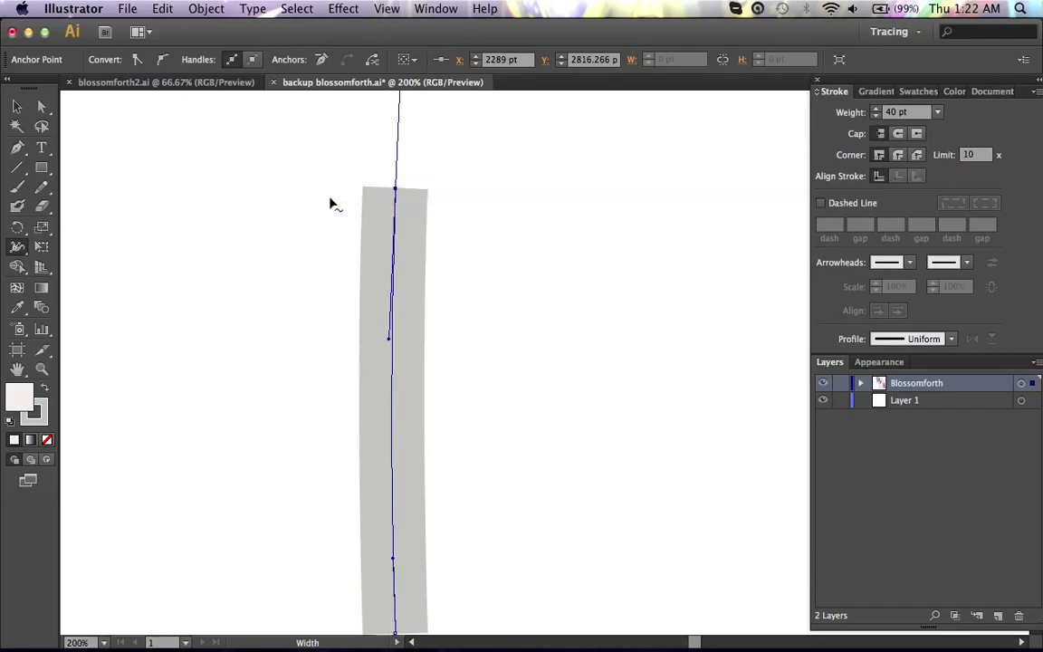
pyautogui.press('super+equal')
pyautogui.scroll(5, 330, 205)
pyautogui.hscroll(-2, 331, 204)
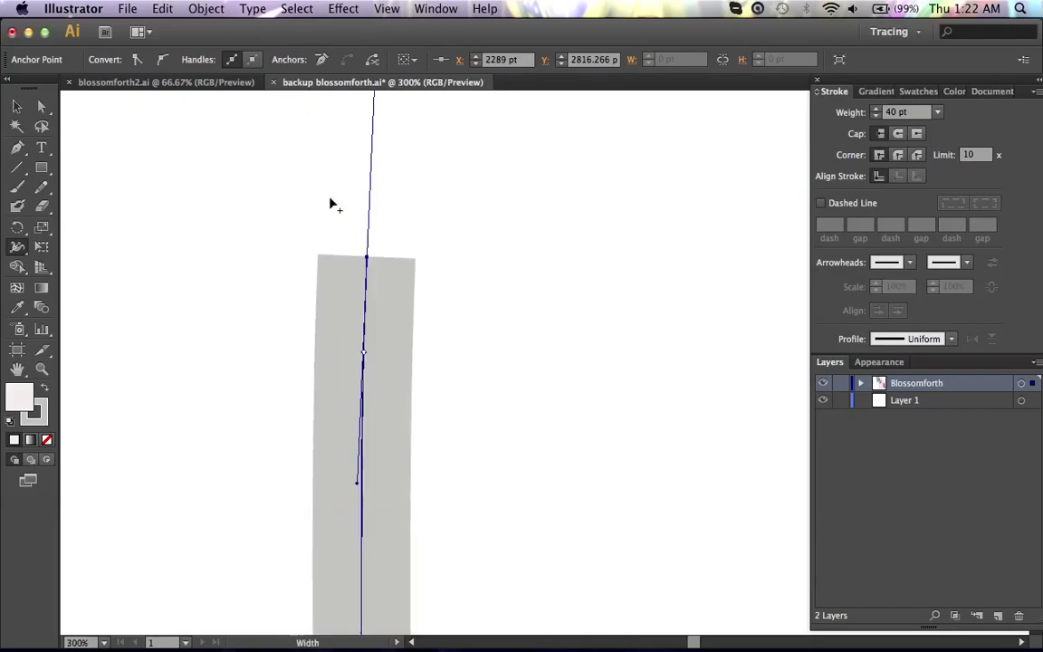
pyautogui.press('super')
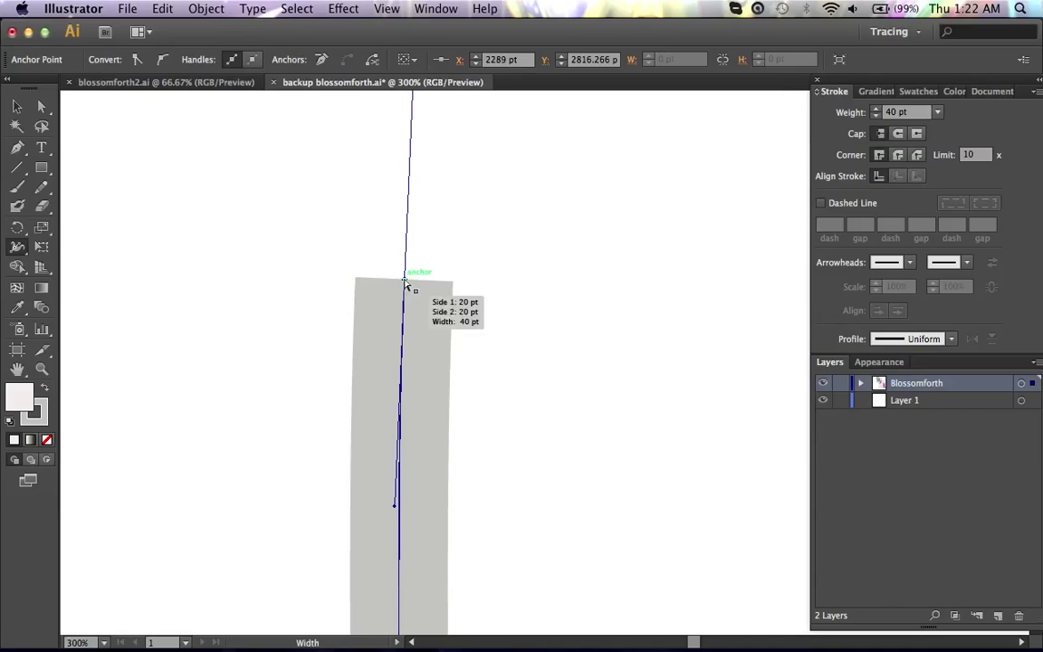
pyautogui.press('super')
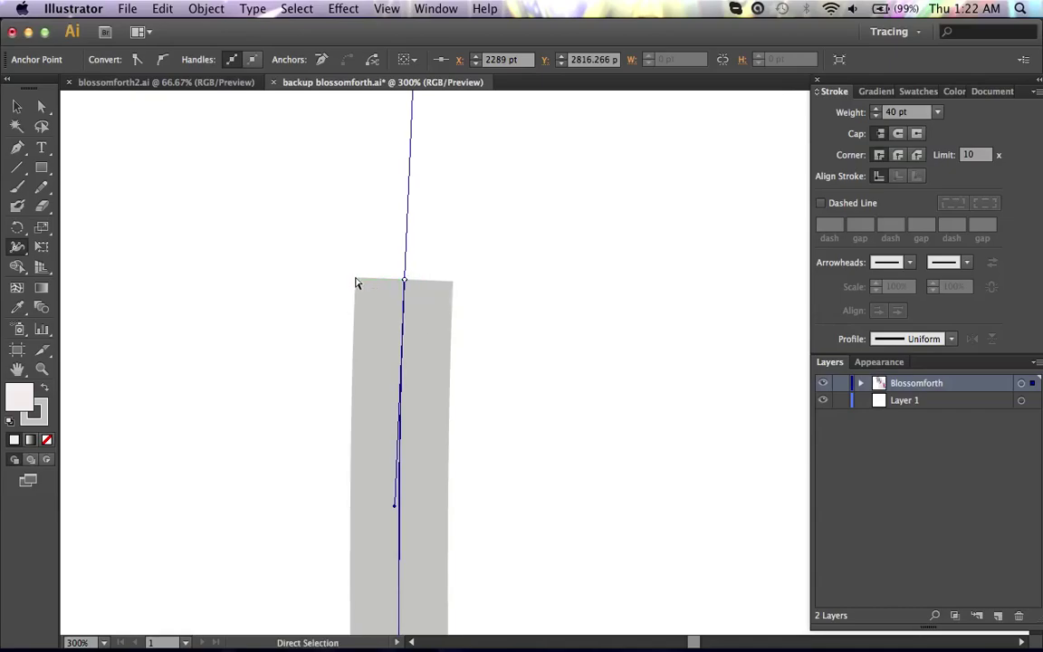
# - Deselect the vertical line and narrow its stroke evenly at the top anchor to a total width of about 15.2 pt
pyautogui.keyDown('super'); pyautogui.click(326, 255); pyautogui.keyUp('super')
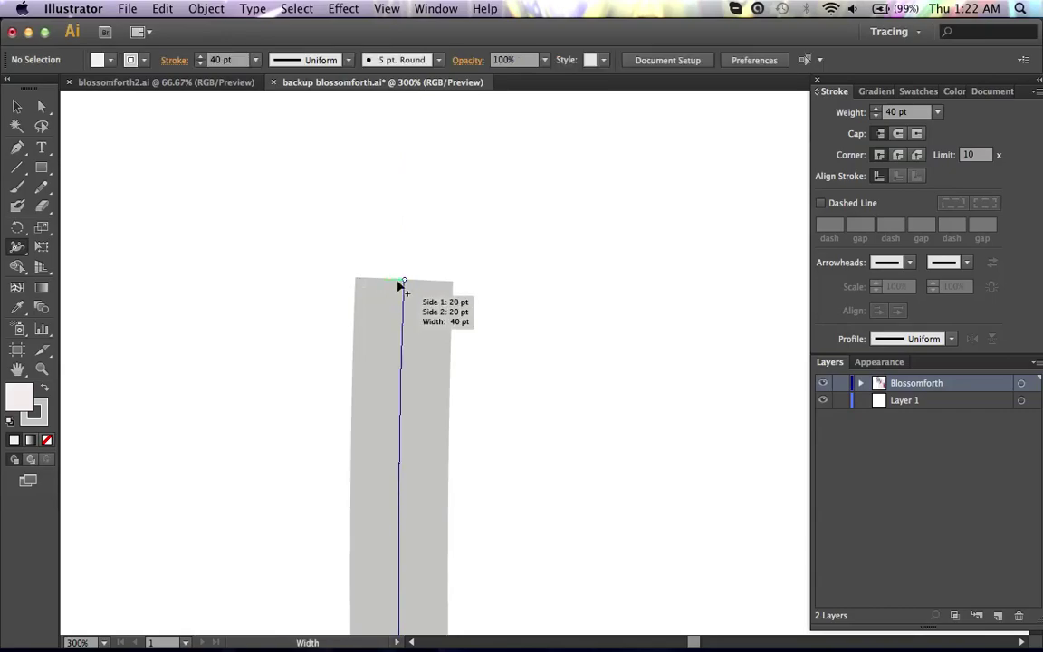
pyautogui.press('super+z')
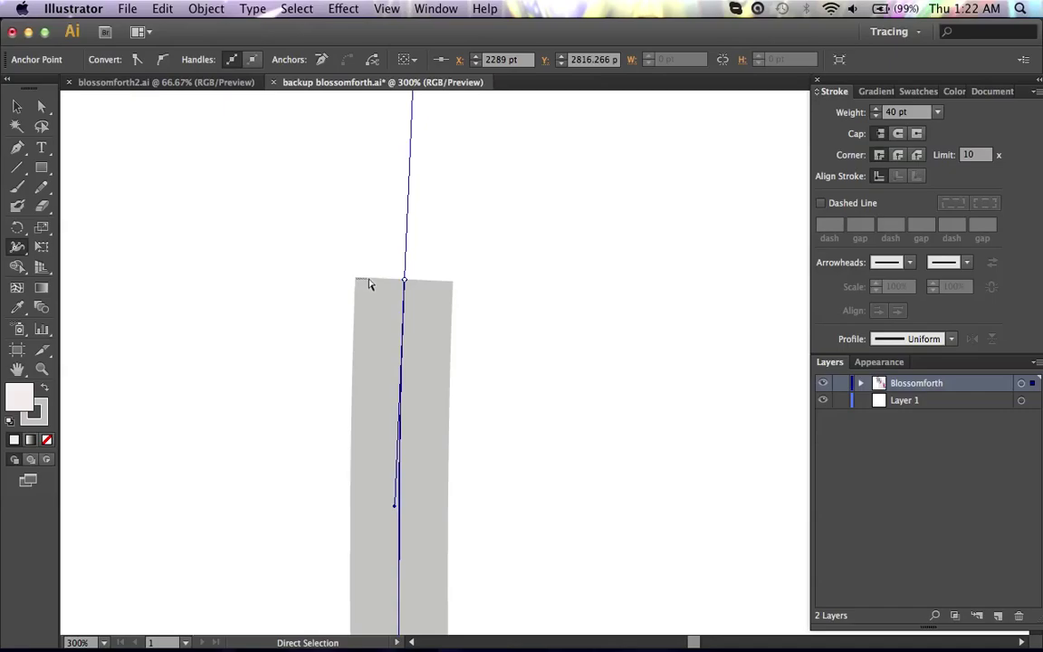
pyautogui.press('Delete')
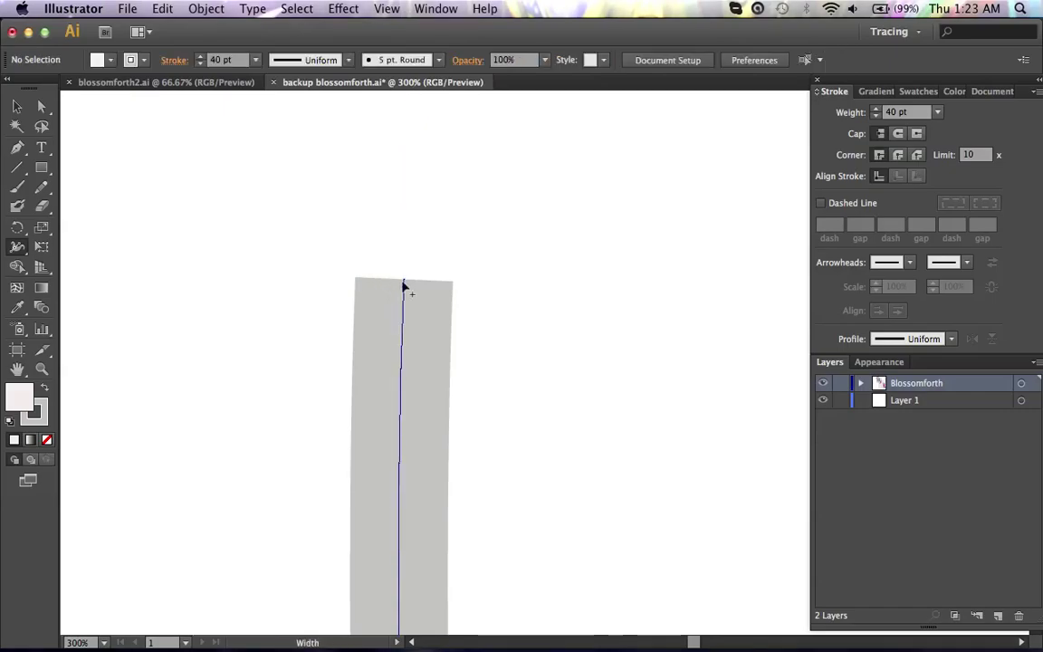
pyautogui.moveTo(404, 286)
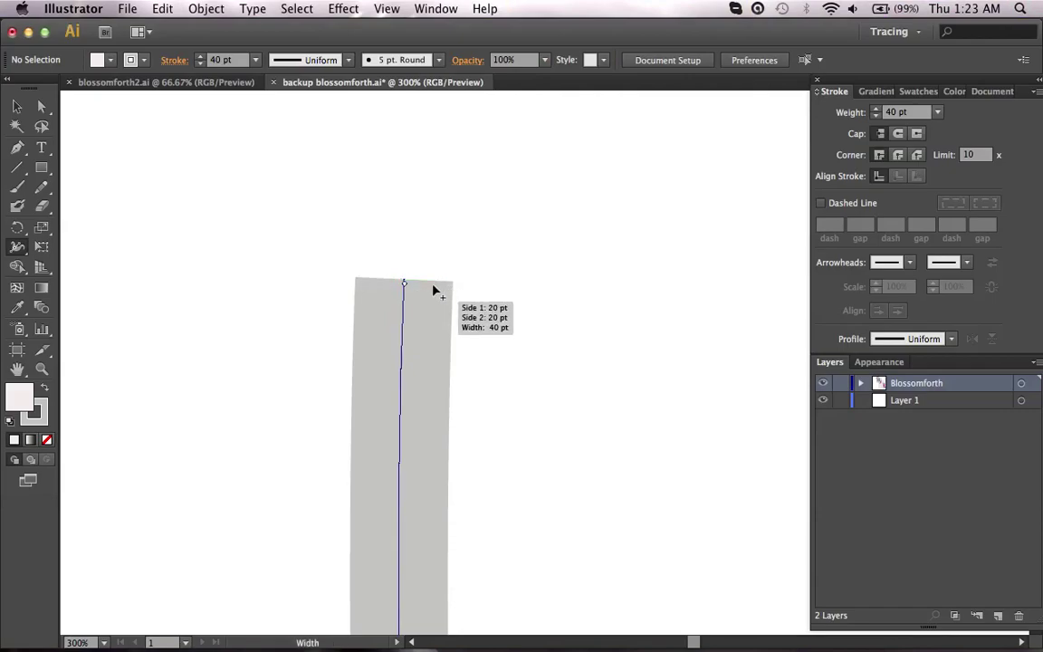
pyautogui.moveTo(455, 288); pyautogui.dragTo(423, 286)
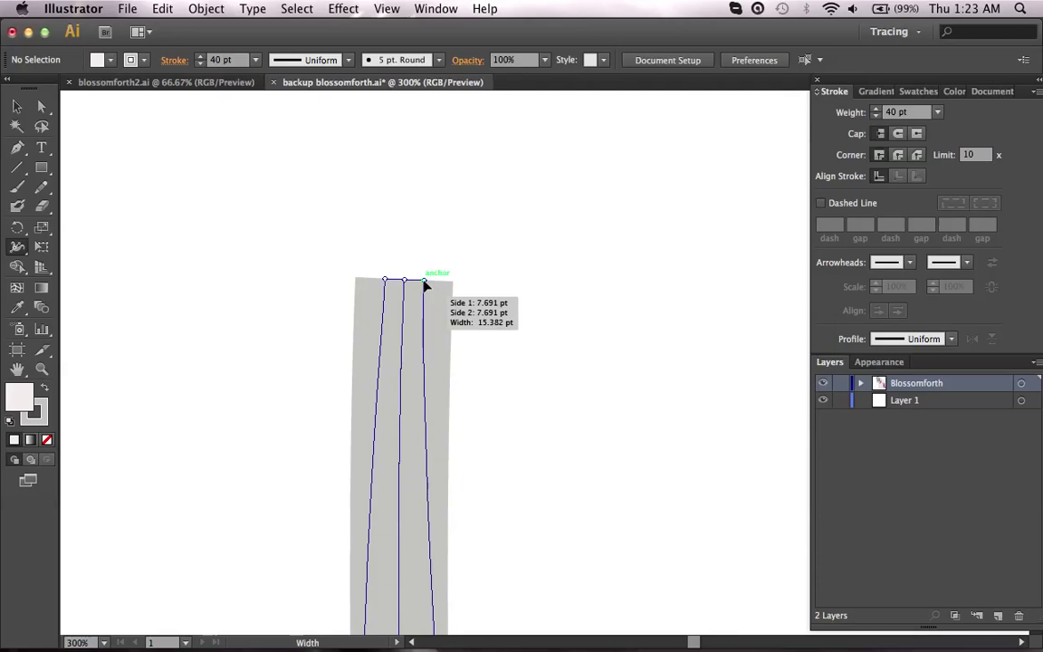
pyautogui.moveTo(424, 283); pyautogui.dragTo(423, 282)
# - Adjust the top width point's sides independently, setting Side 1 to 0 pt and narrowing Side 2 to less than 20 pt
pyautogui.press('super+plus')
pyautogui.press('super+plus')
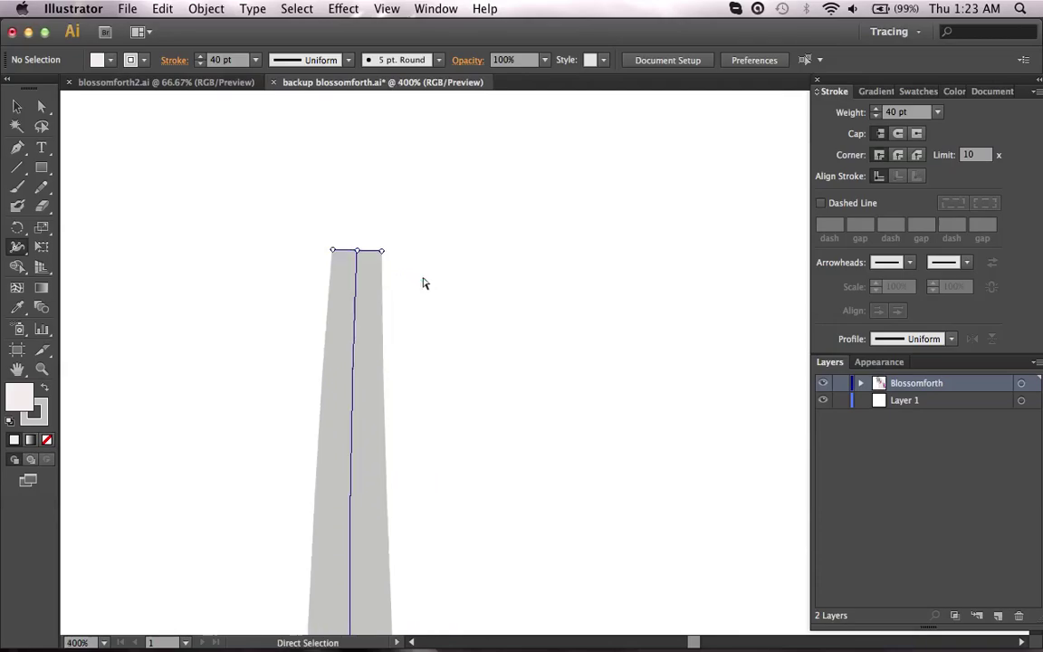
pyautogui.hscroll(-3, 423, 283)
pyautogui.scroll(1, 424, 283)
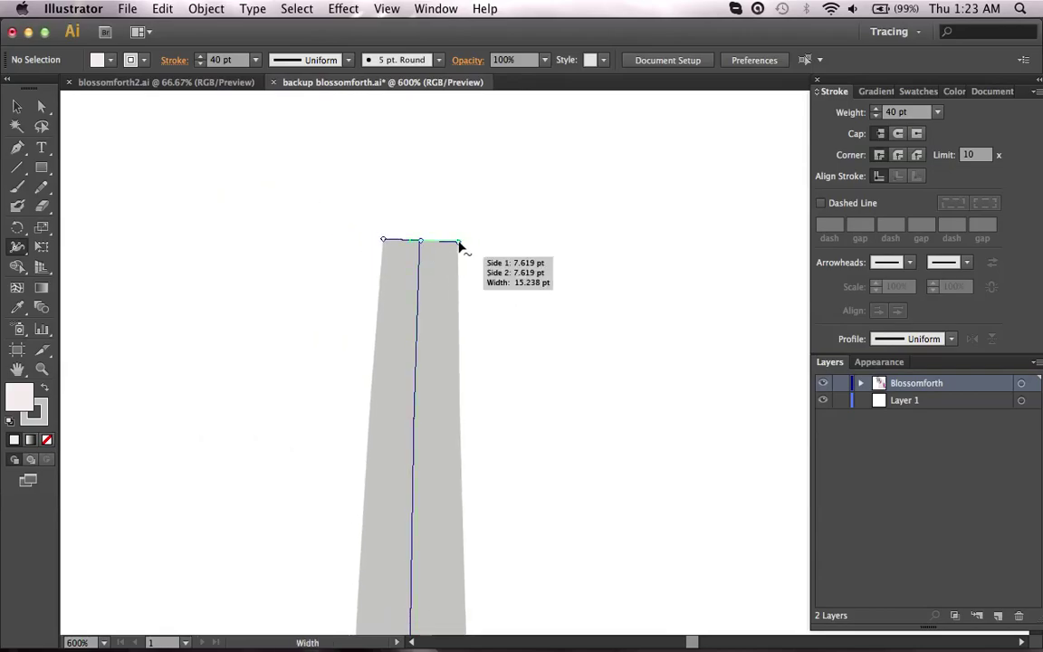
pyautogui.moveTo(460, 245)
pyautogui.mouseDown()
pyautogui.moveTo(519, 256)
pyautogui.moveTo(488, 243)
pyautogui.moveTo(432, 244)
pyautogui.moveTo(520, 250)
pyautogui.moveTo(417, 248)
pyautogui.mouseUp()
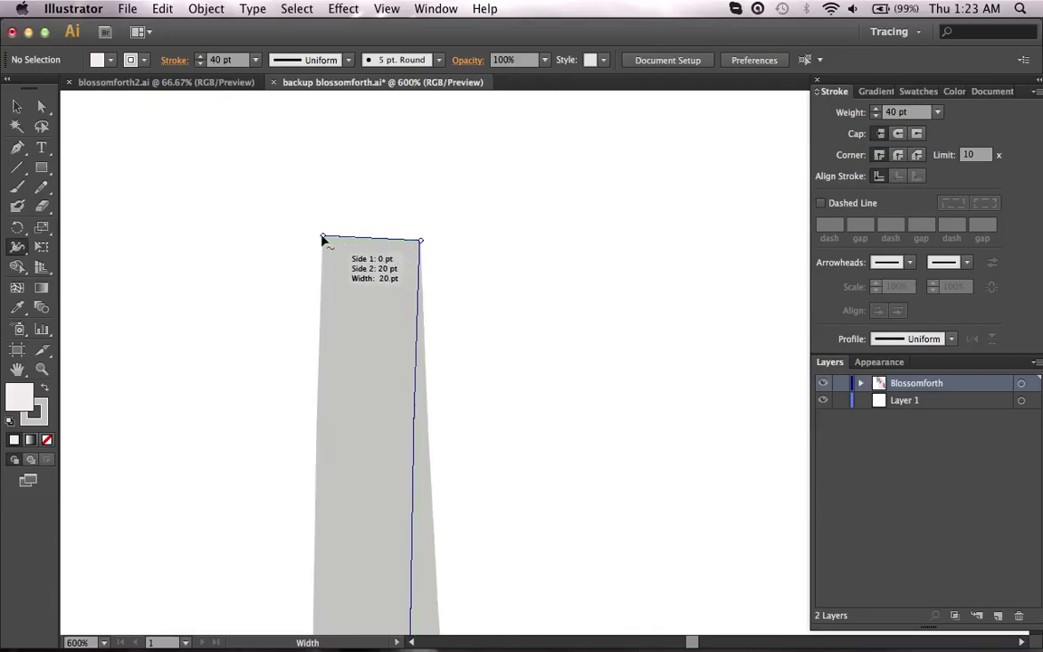
pyautogui.moveTo(324, 238); pyautogui.dragTo(359, 240)
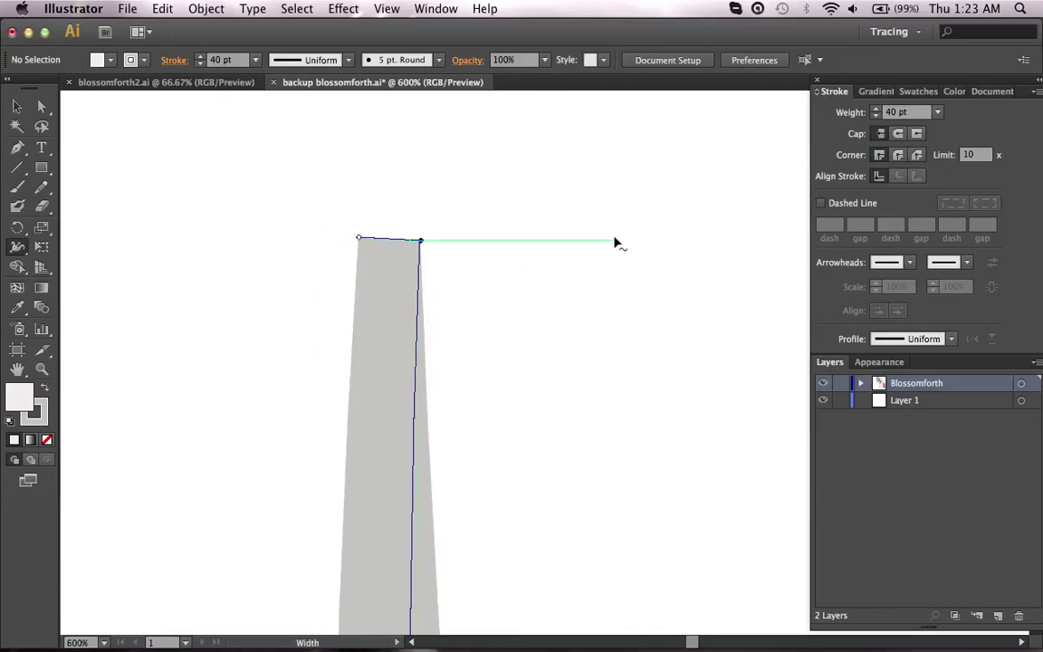
pyautogui.scroll(-4, 617, 241)
pyautogui.press('a')
pyautogui.scroll(4, 617, 242)
pyautogui.hscroll(2, 617, 242)
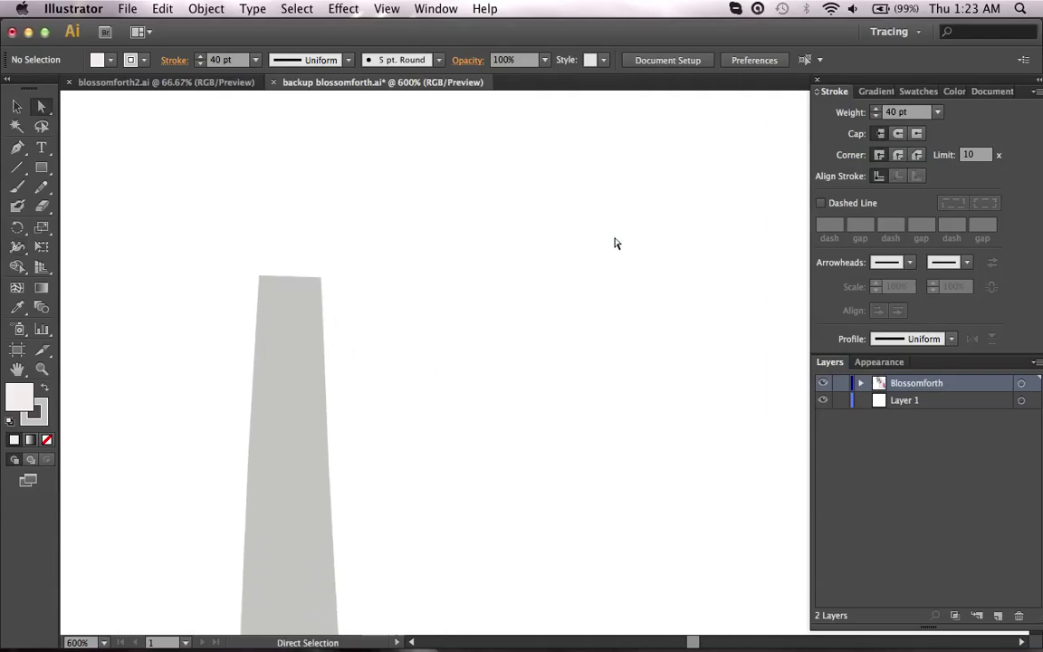
# - Examine the unevenly tapered line as a whole and the outlines of the pony's body and legs
pyautogui.press('super+minus')
pyautogui.press('super+minus')
pyautogui.press('super+minus')
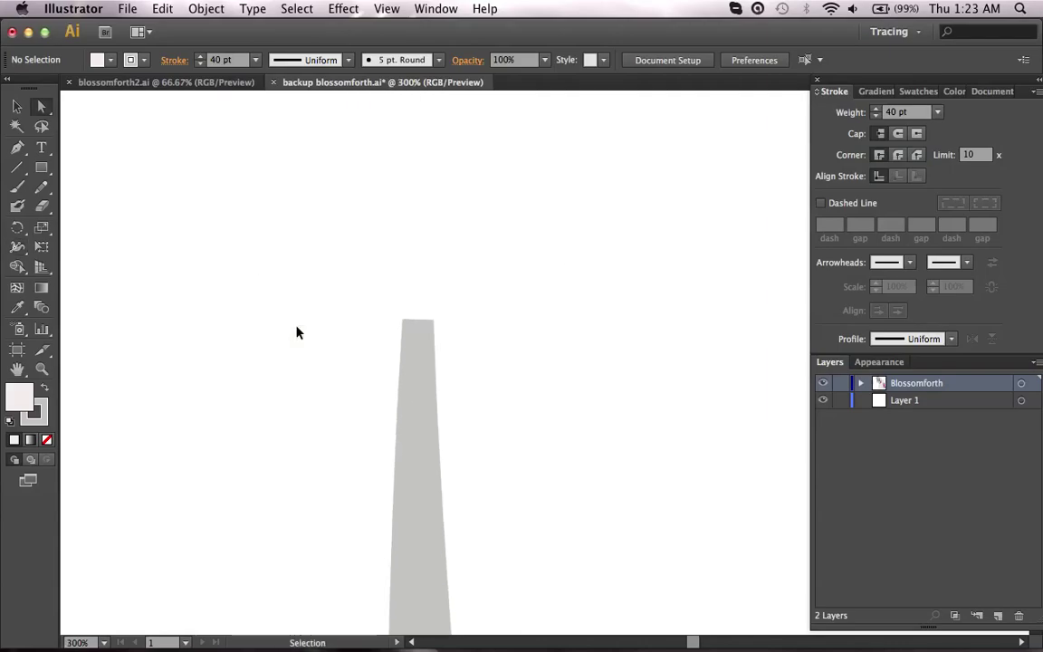
pyautogui.scroll(-5, 300, 333)
pyautogui.hscroll(1, 300, 333)
pyautogui.scroll(3, 298, 333)
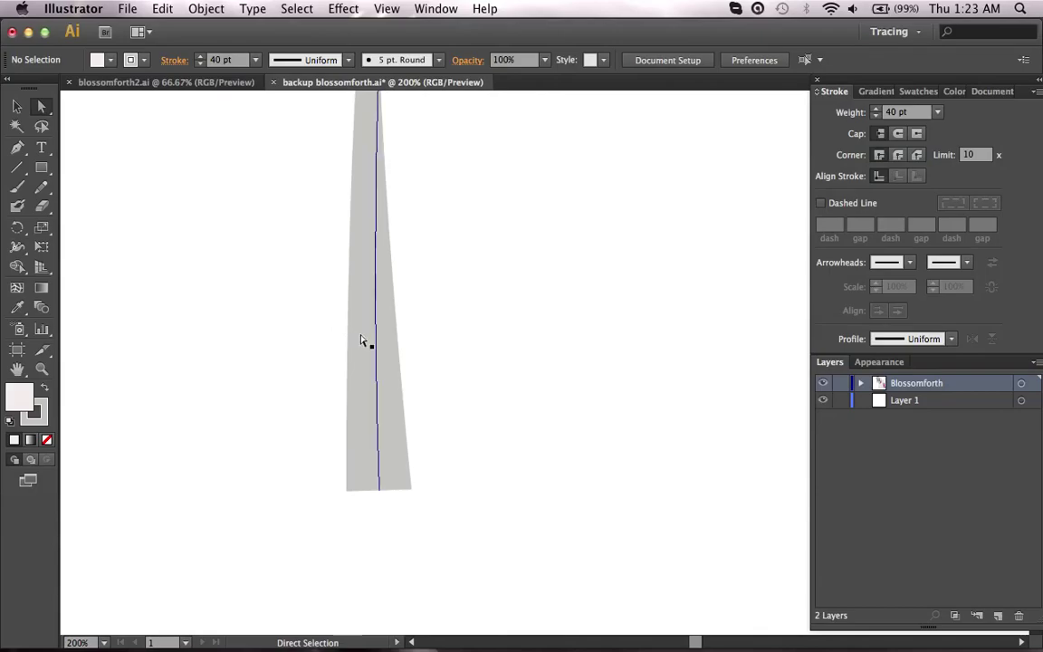
pyautogui.hscroll(3, 363, 344)
pyautogui.press('super+minus')
pyautogui.press('super+minus')
pyautogui.press('super+minus')
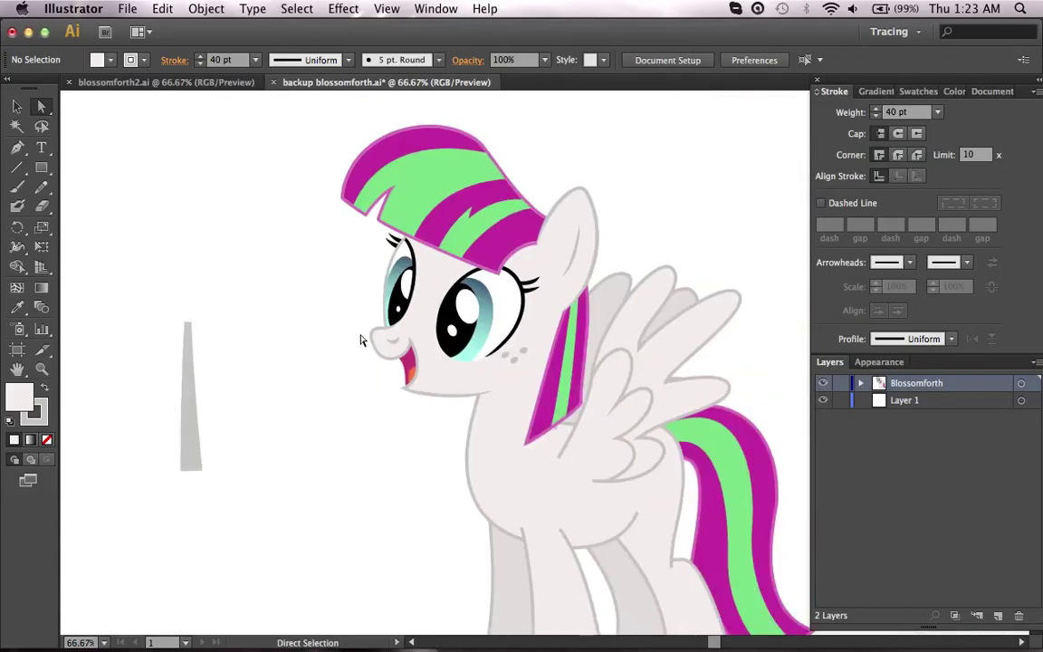
pyautogui.scroll(-6, 360, 340)
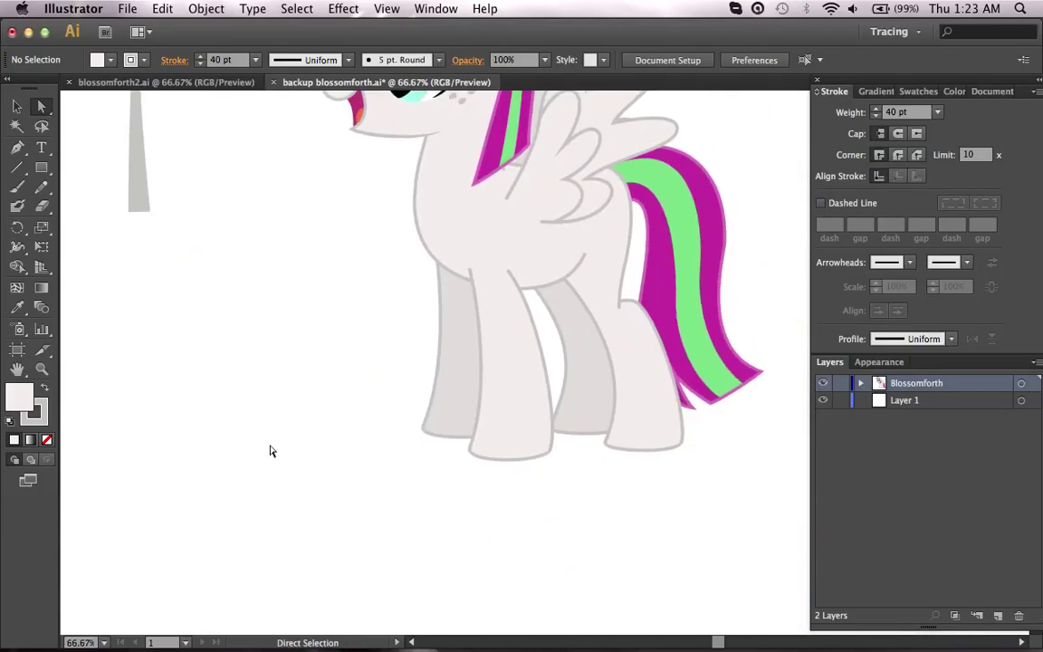
pyautogui.scroll(3, 270, 450)
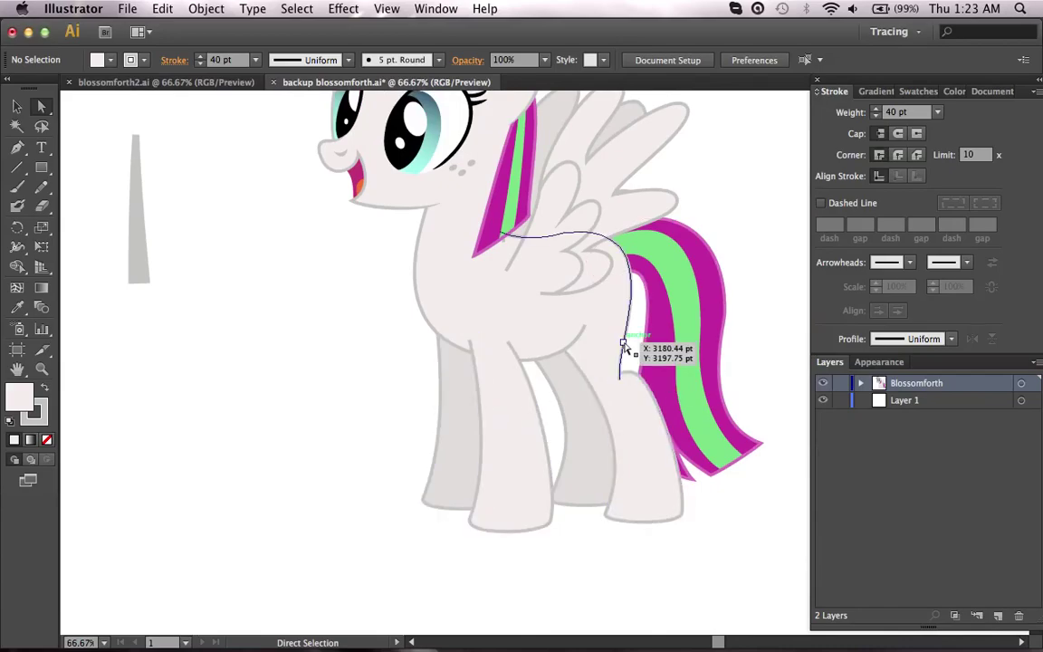
pyautogui.scroll(1, 628, 349)
pyautogui.scroll(-4, 398, 388)
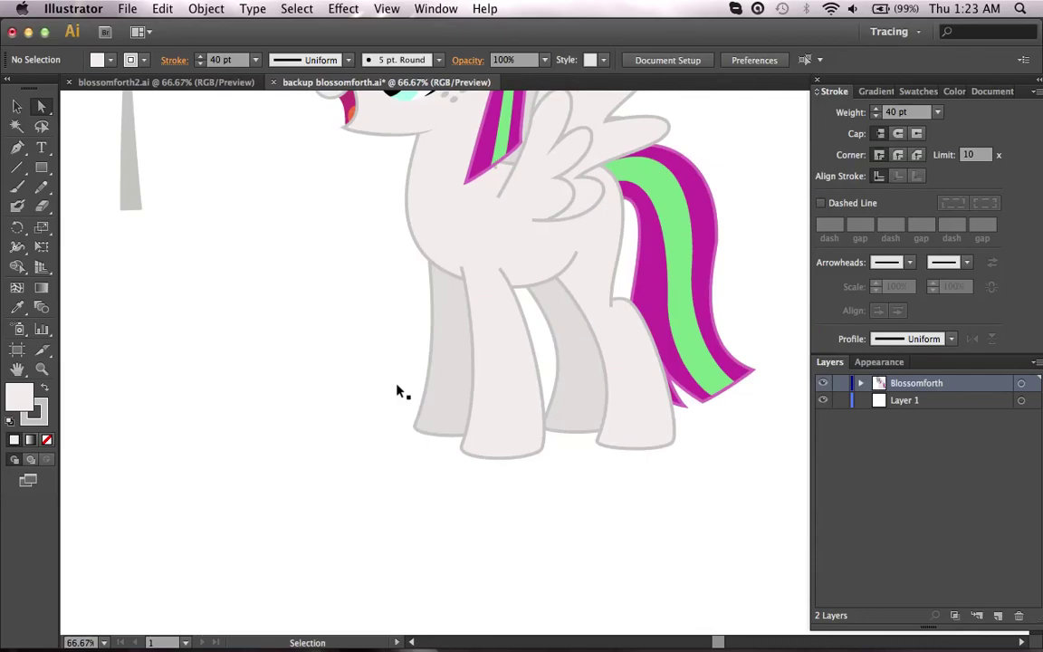
# - Select the outline of the pony's front leg with the Direct Selection tool
pyautogui.press('super+equal')
pyautogui.press('super+equal')
pyautogui.press('super+equal')
pyautogui.press('super+equal')
pyautogui.scroll(3, 398, 391)
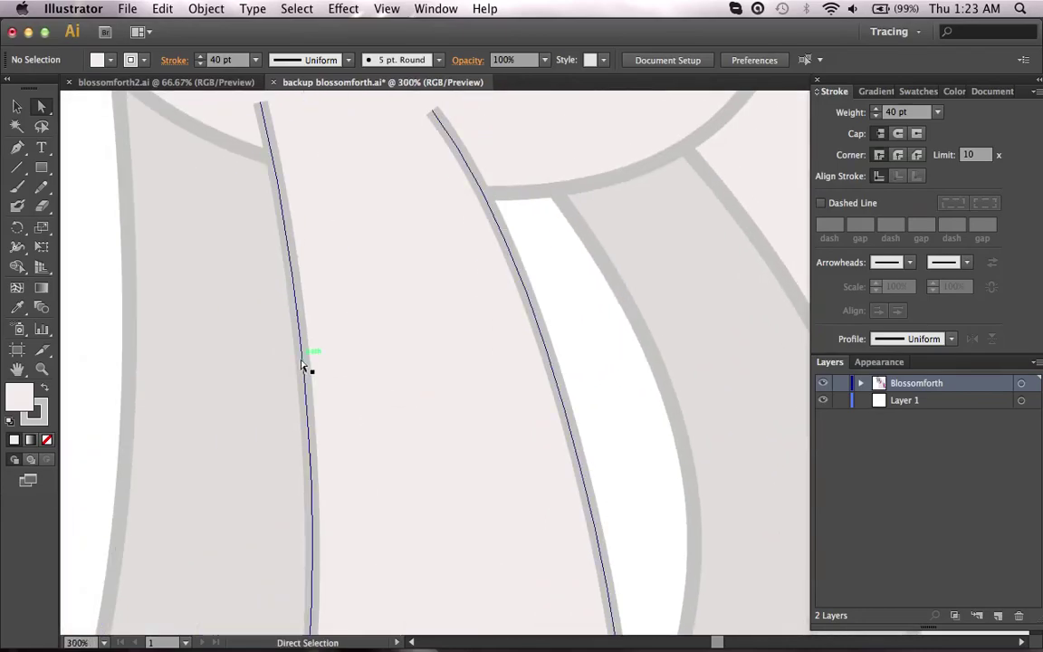
pyautogui.click(306, 360)
# - Examine the selected front leg outline from its open upper ends down to the hoof
pyautogui.scroll(-5, 433, 403)
pyautogui.hscroll(-1, 432, 403)
pyautogui.scroll(6, 433, 403)
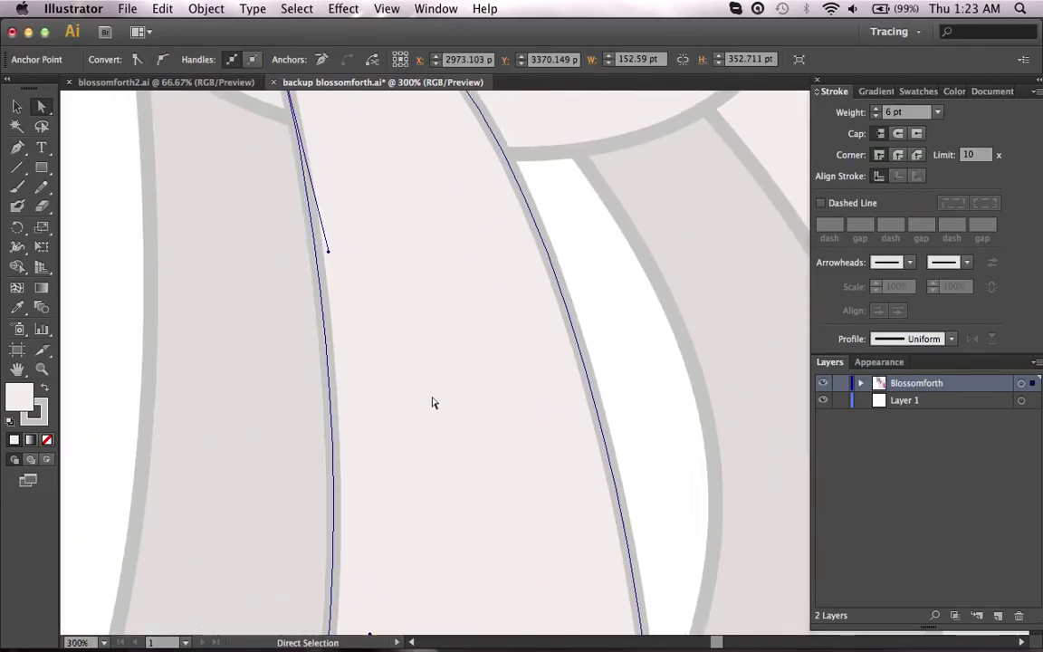
pyautogui.scroll(-1, 432, 403)
pyautogui.scroll(-4, 432, 403)
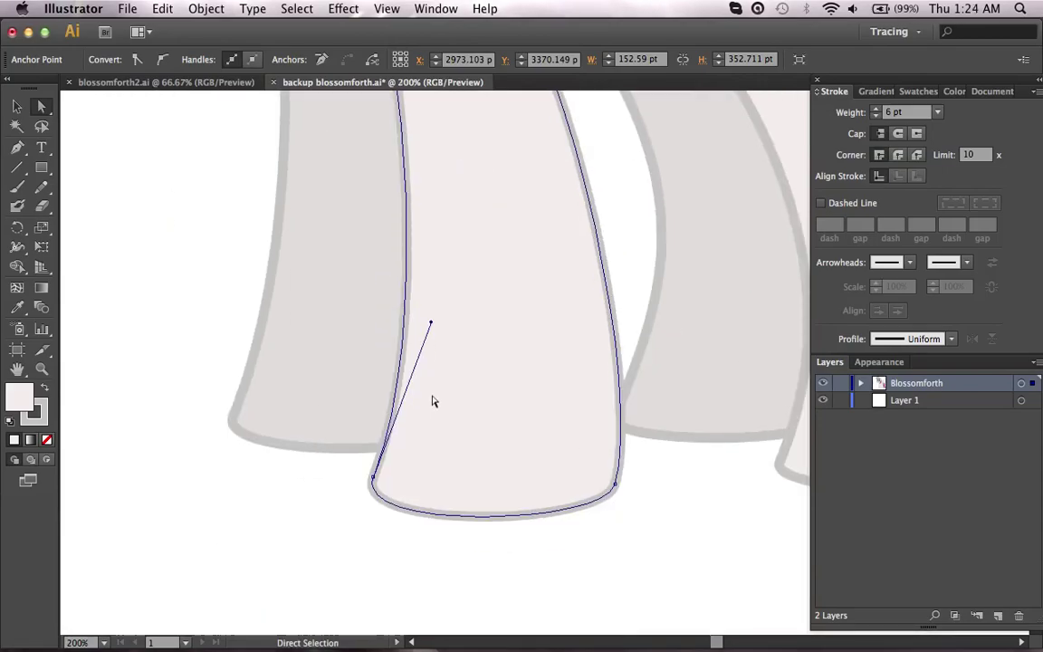
pyautogui.scroll(6, 375, 470)
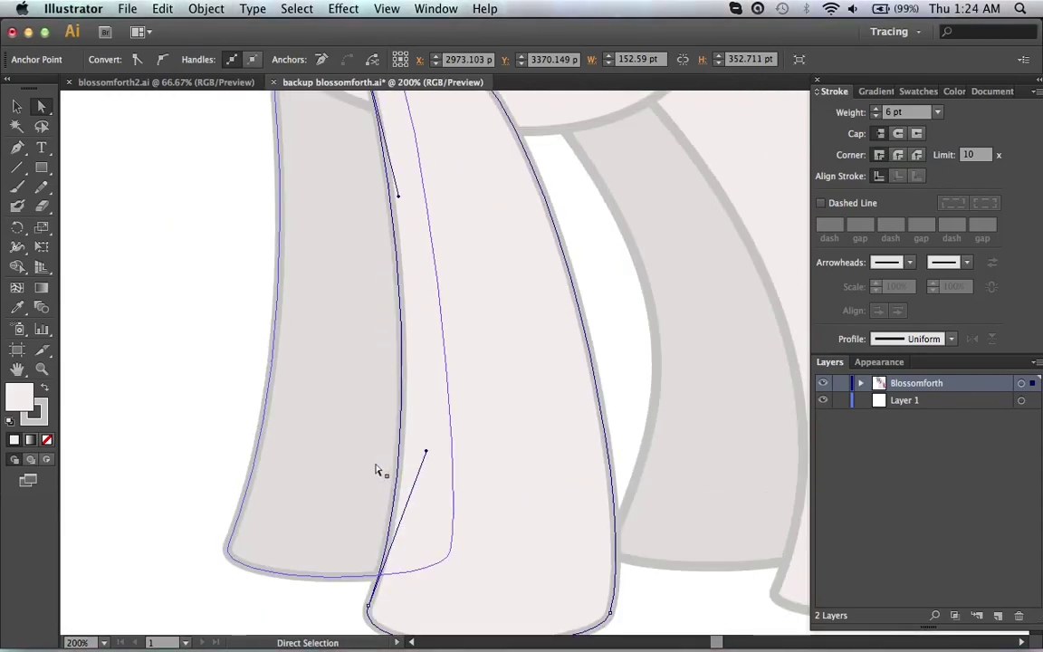
pyautogui.scroll(-5, 487, 153)
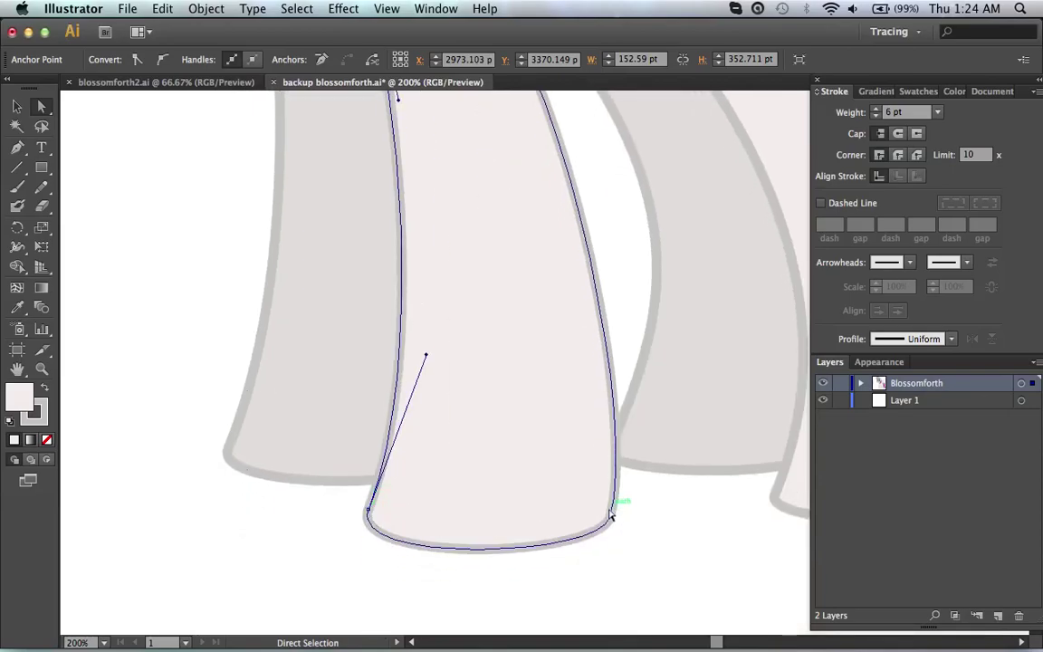
pyautogui.scroll(10, 603, 528)
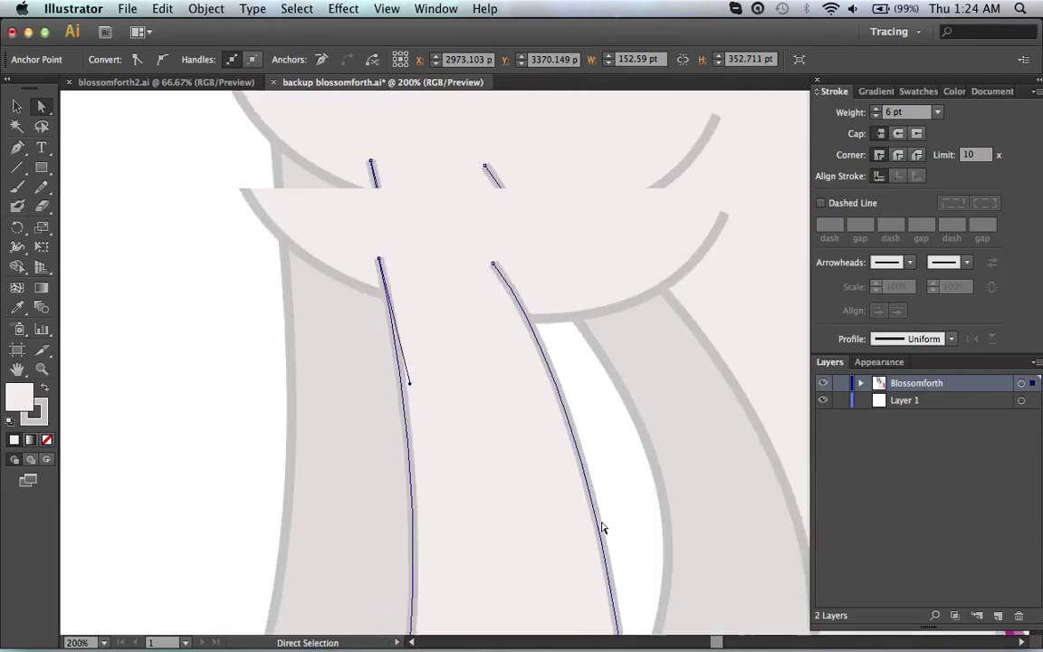
pyautogui.scroll(-2, 603, 528)
pyautogui.hscroll(-2, 603, 528)
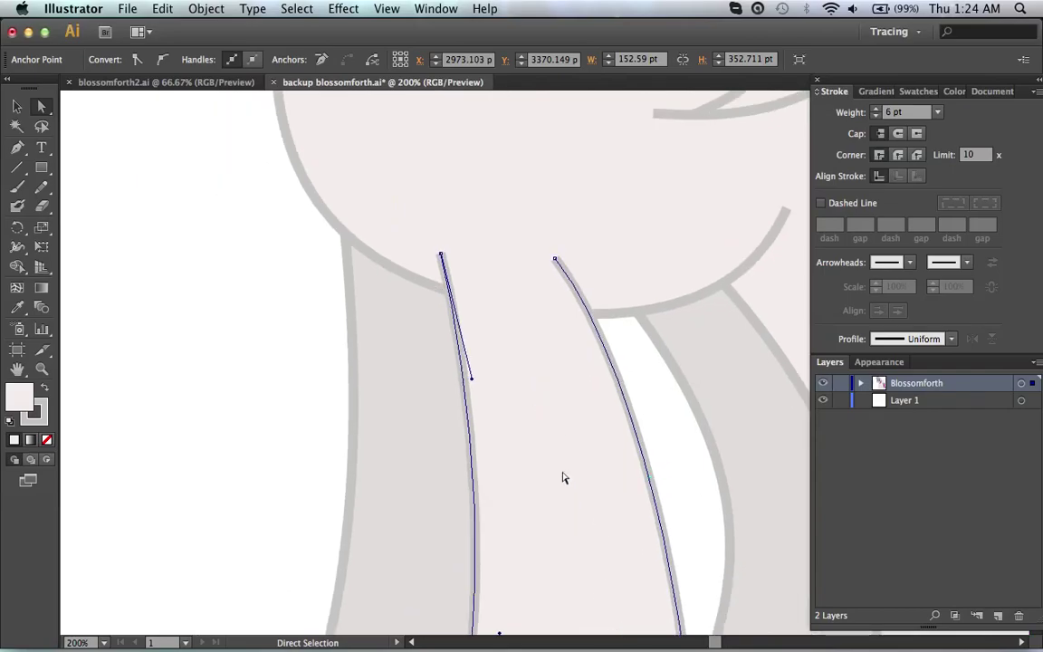
pyautogui.scroll(-4, 441, 423)
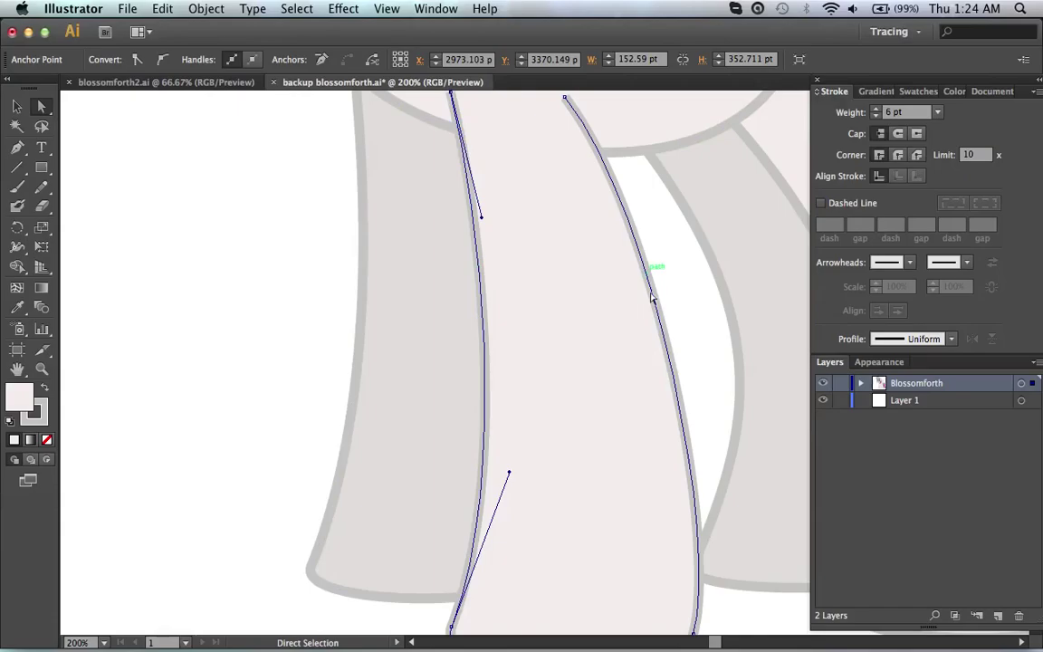
pyautogui.scroll(1, 556, 244)
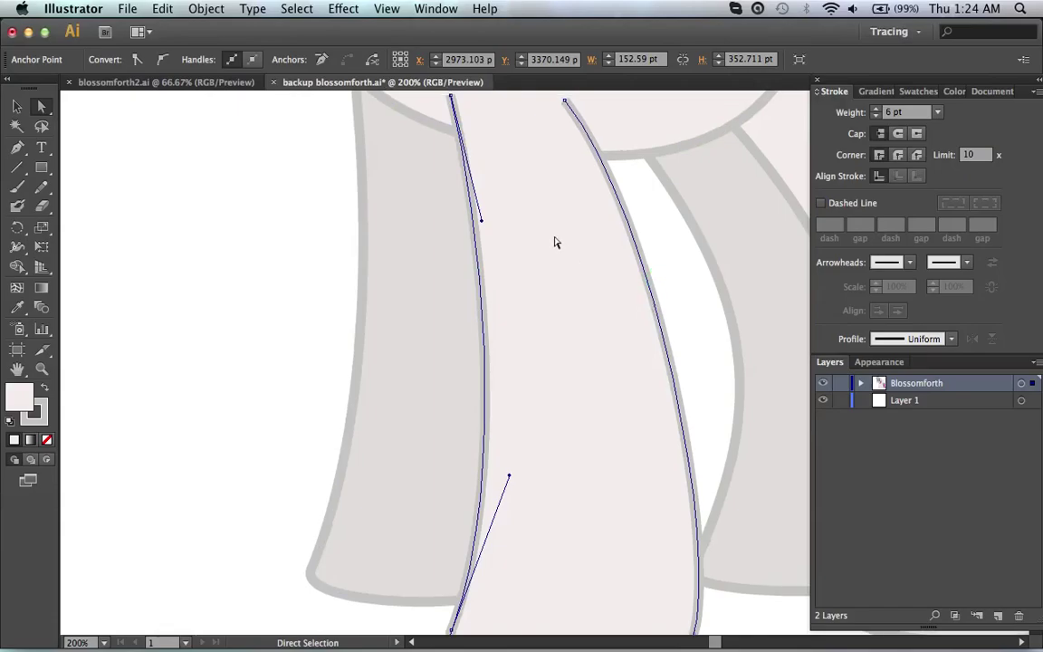
# - Select the left upper end point of the front leg outline and examine the outline between that end and the hoof
pyautogui.click(452, 98)
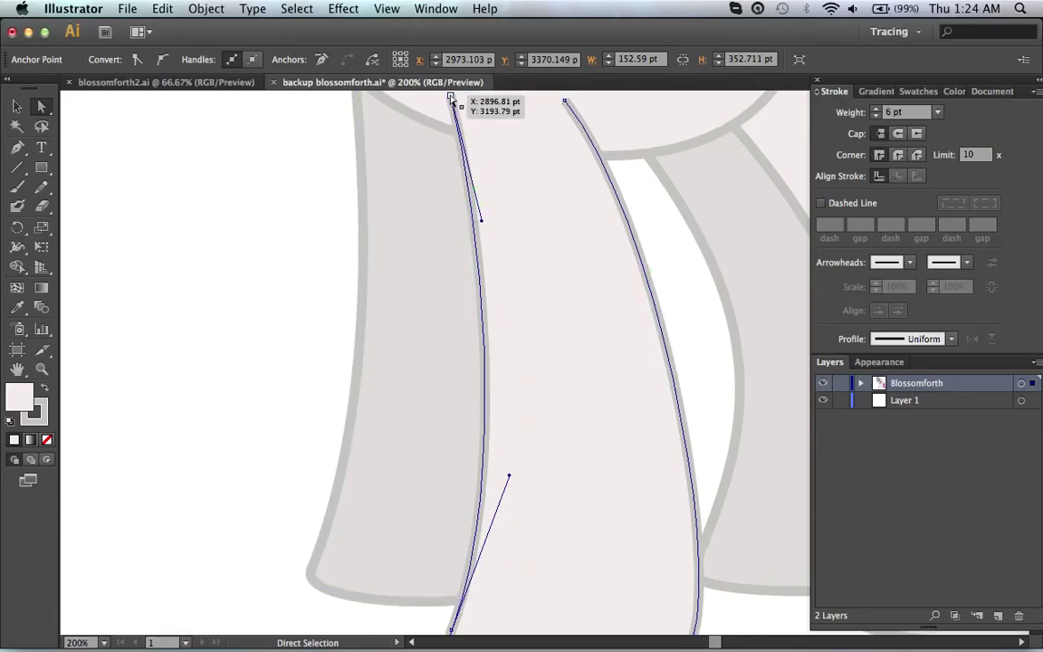
pyautogui.scroll(3, 457, 107)
pyautogui.scroll(-10, 488, 285)
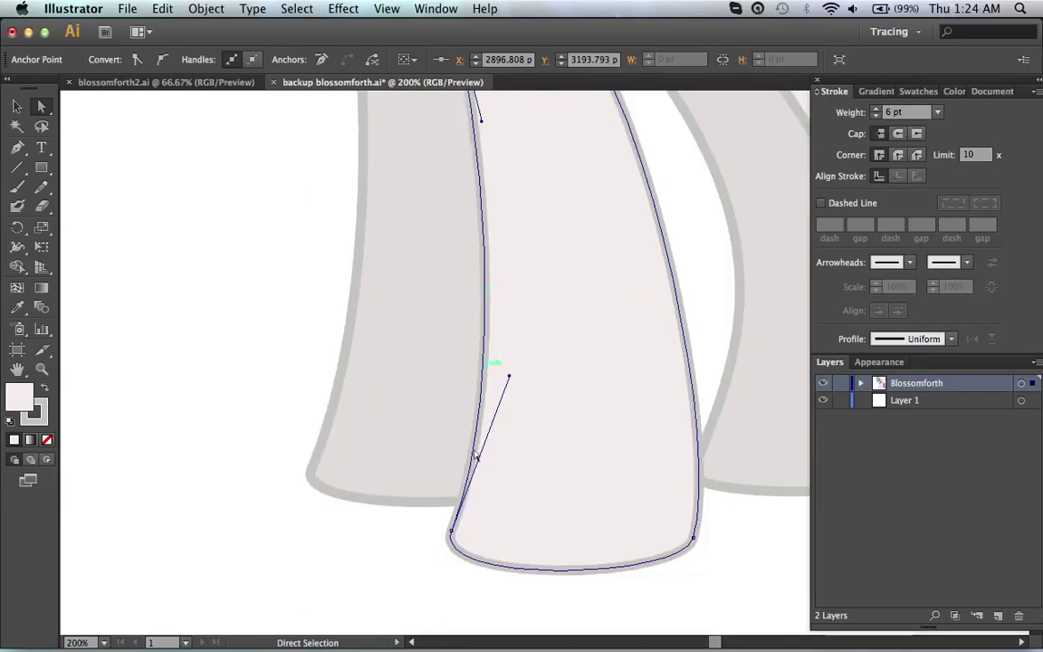
pyautogui.scroll(6, 471, 136)
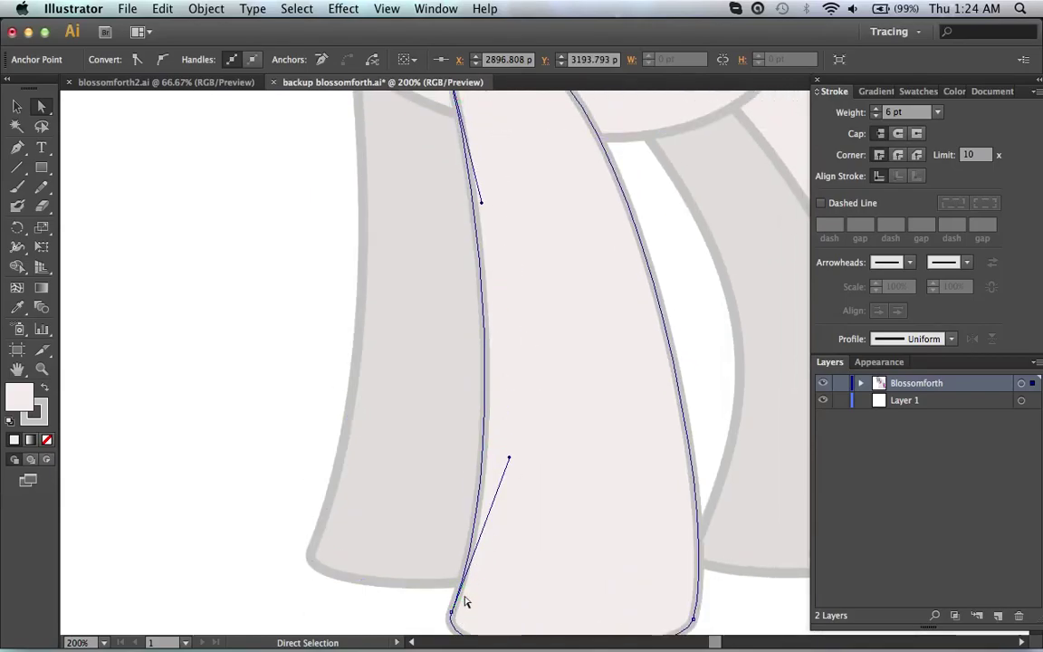
pyautogui.scroll(10, 465, 601)
pyautogui.press('p')
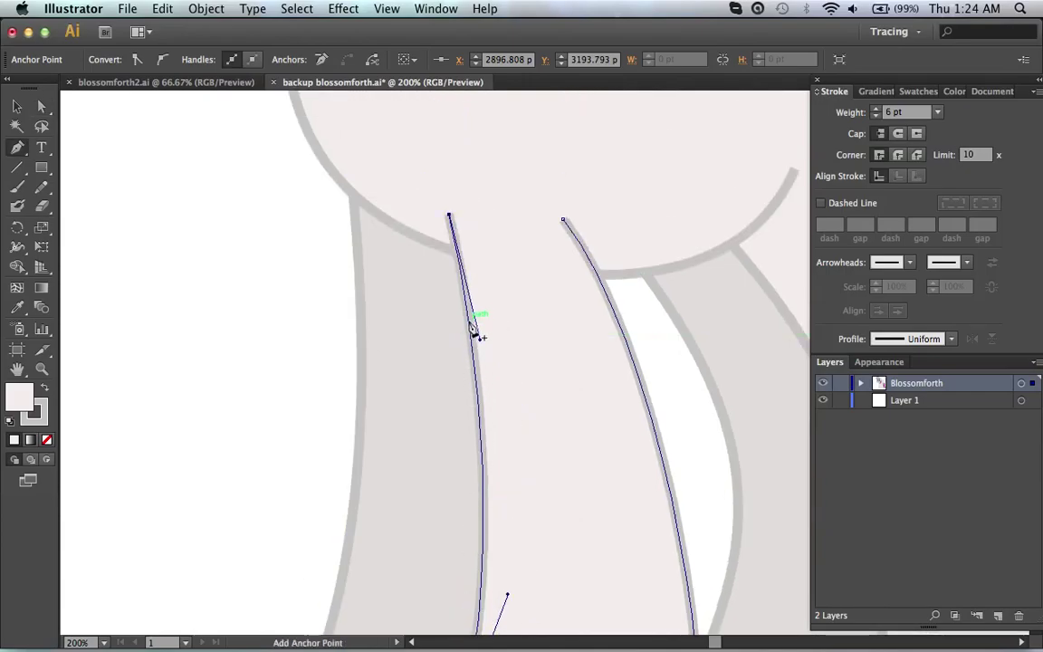
pyautogui.press('super+equal')
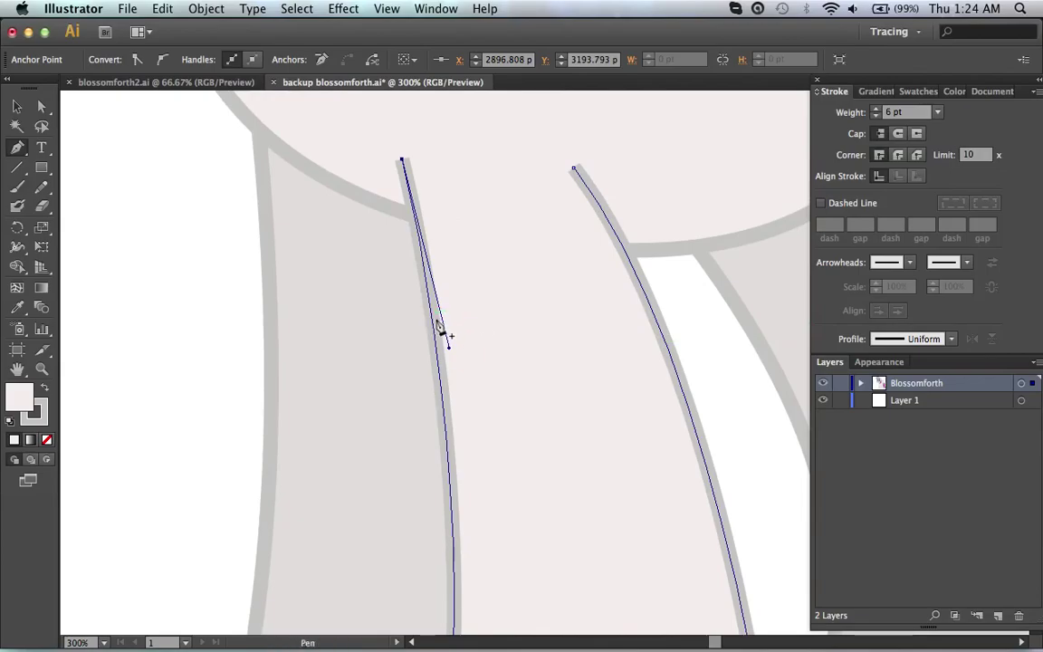
pyautogui.hotkey('shift', 'w')
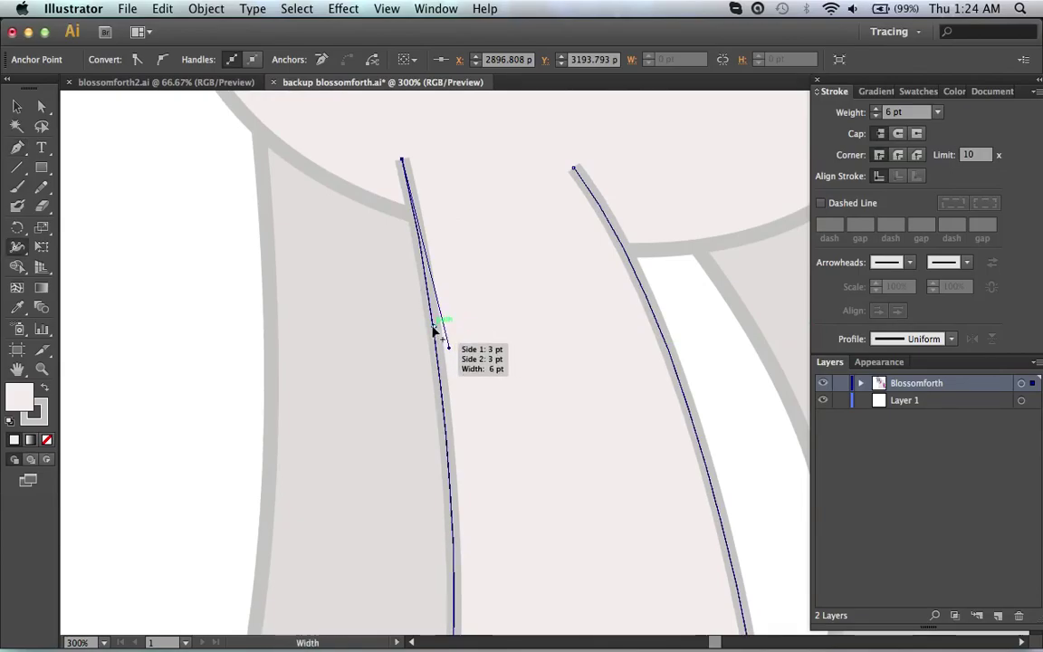
pyautogui.doubleClick(434, 328)
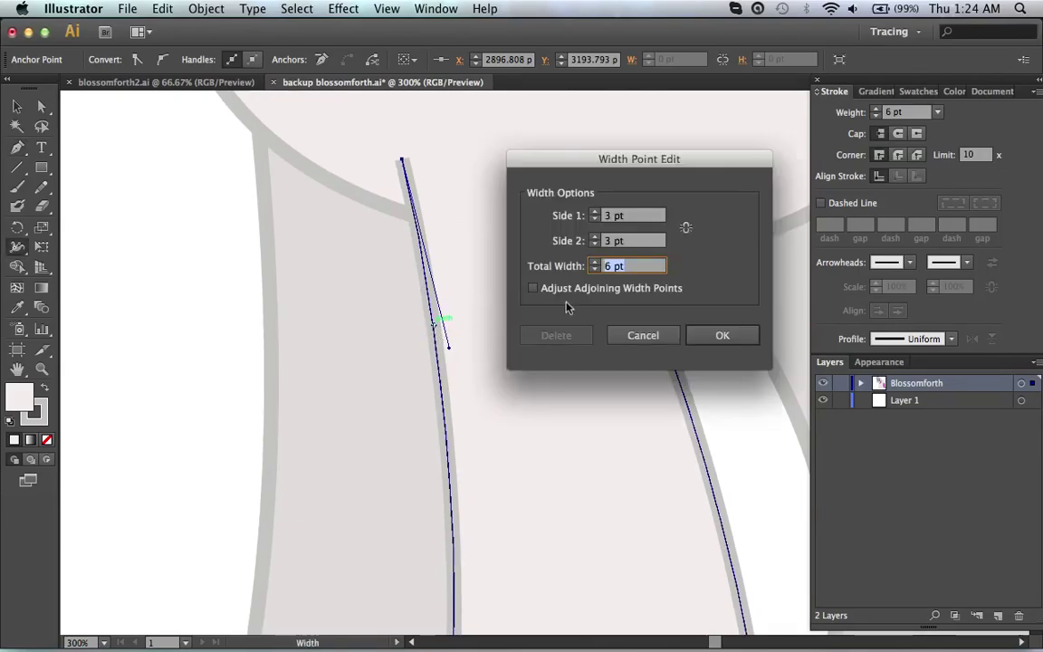
pyautogui.click(705, 331)
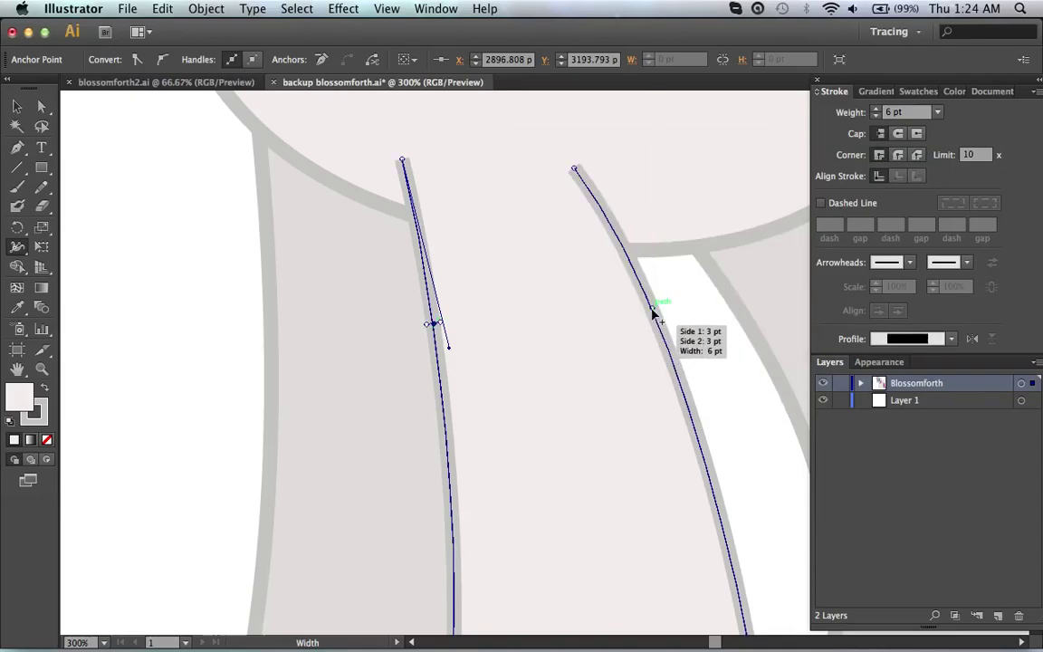
pyautogui.doubleClick(650, 310)
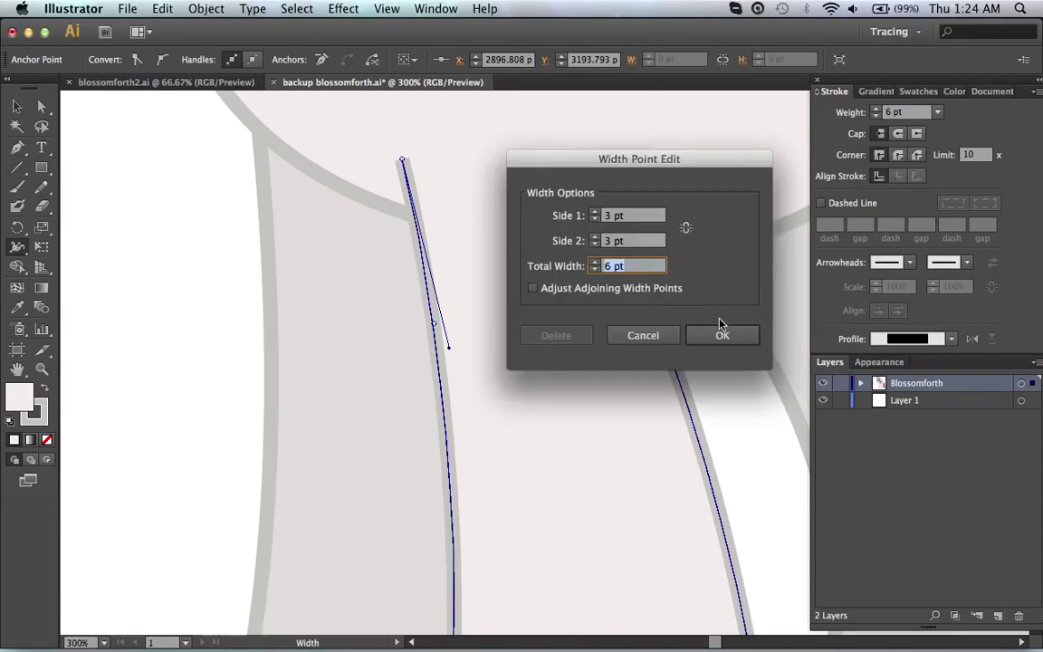
pyautogui.click(722, 334)
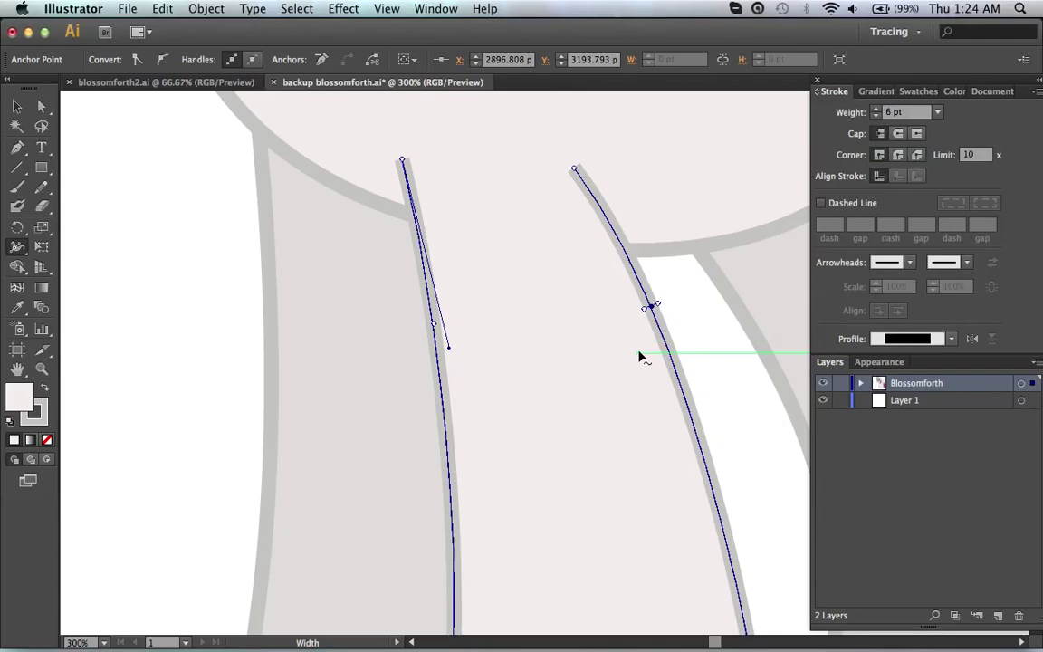
pyautogui.hotkey('ctrl', 'z')
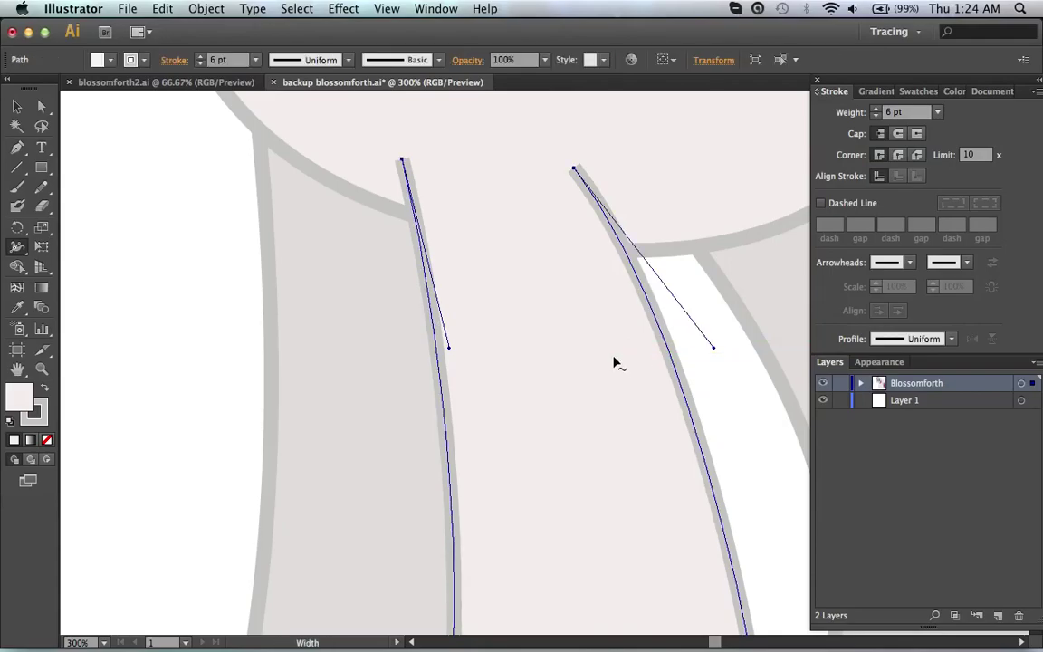
# - Add an anchor point to each side of the front leg outline, a short way below its open upper ends
pyautogui.press('+')
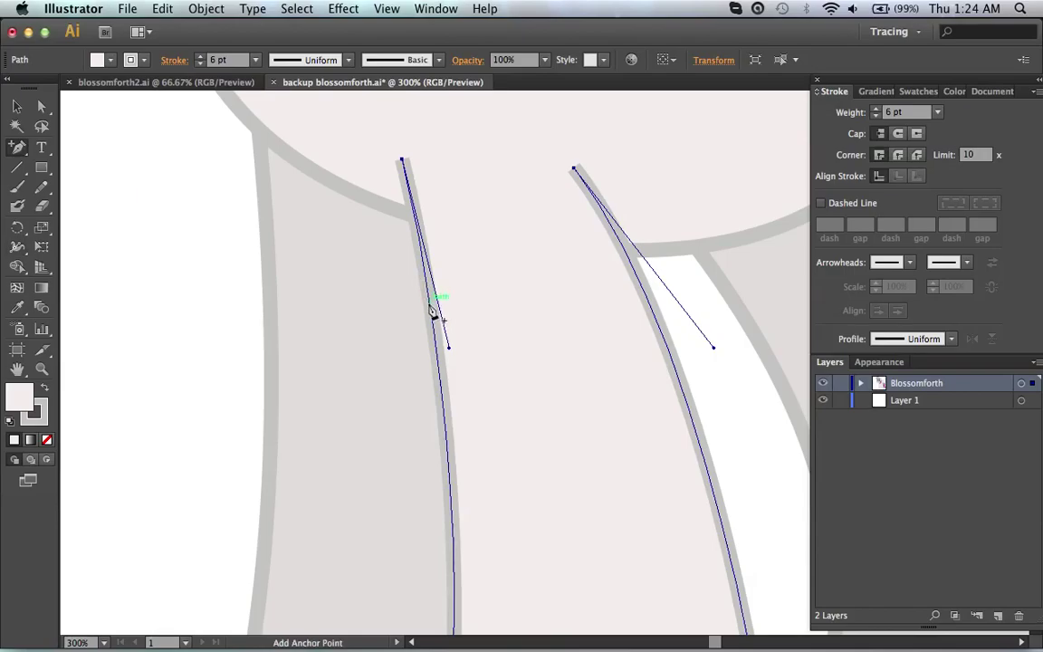
pyautogui.click(431, 308)
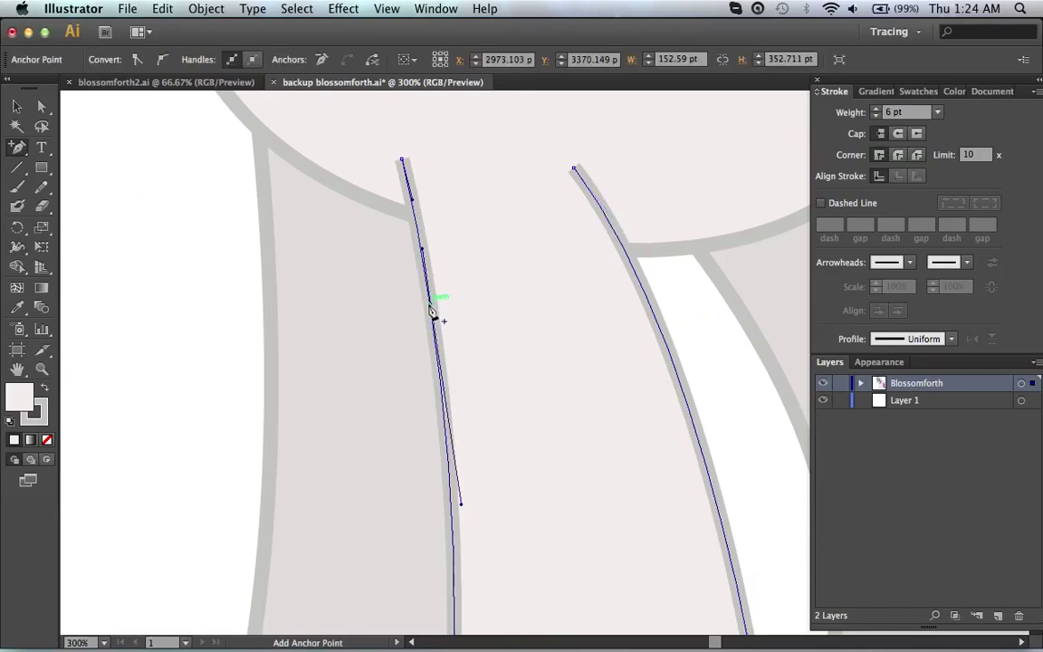
pyautogui.click(645, 294)
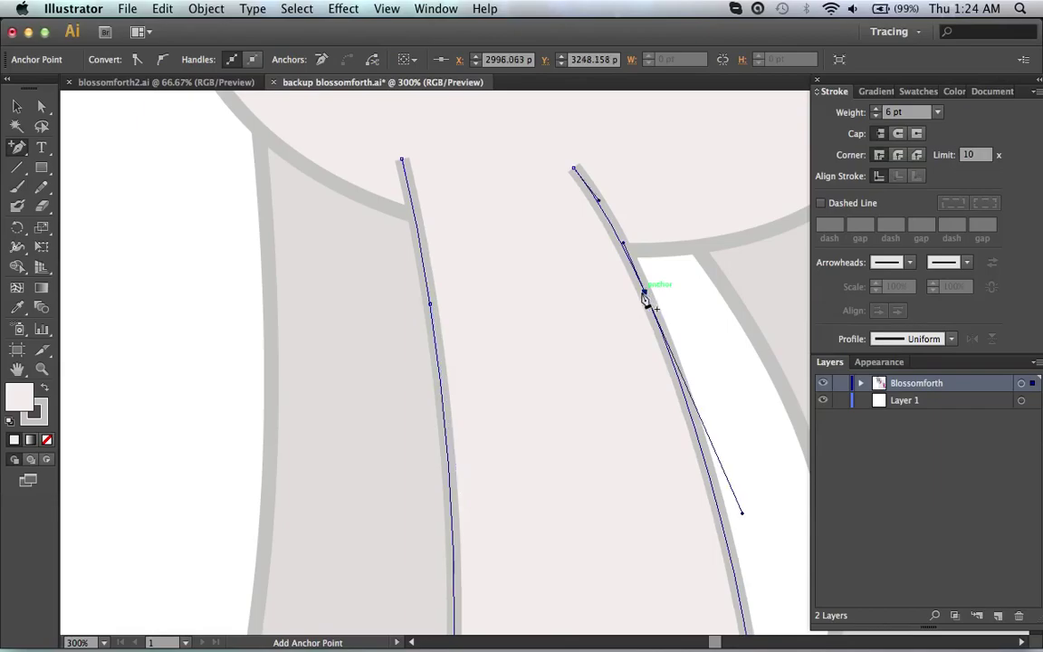
# - Taper the right upper end of the front leg outline to a point with a total width of 0 at its end anchor
pyautogui.hotkey('shift', 'w')
pyautogui.scroll(5, 554, 294)
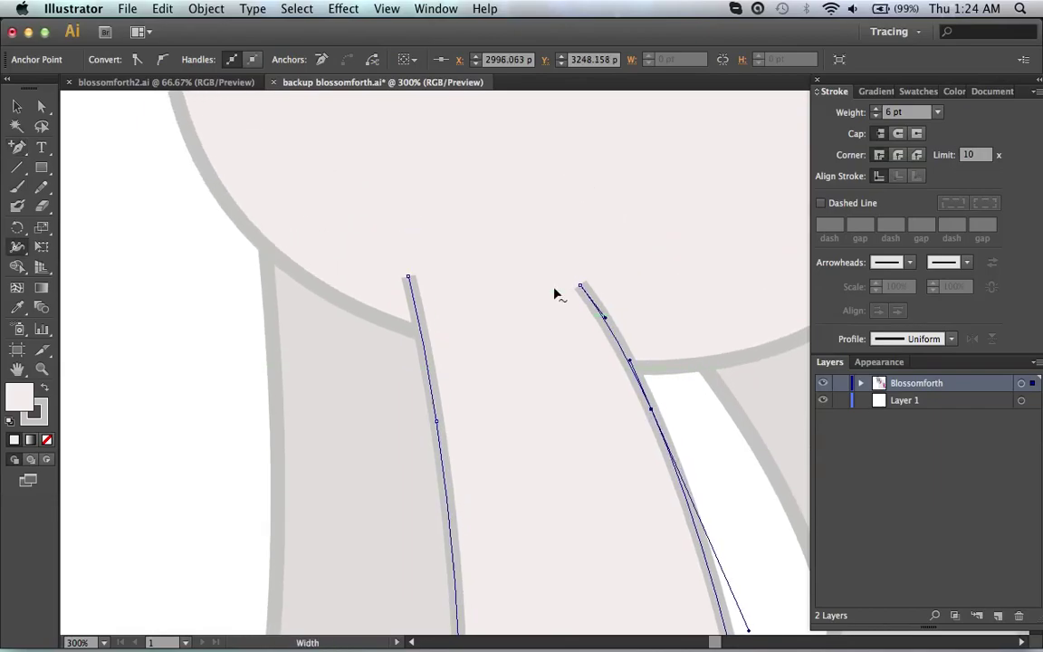
pyautogui.press('a')
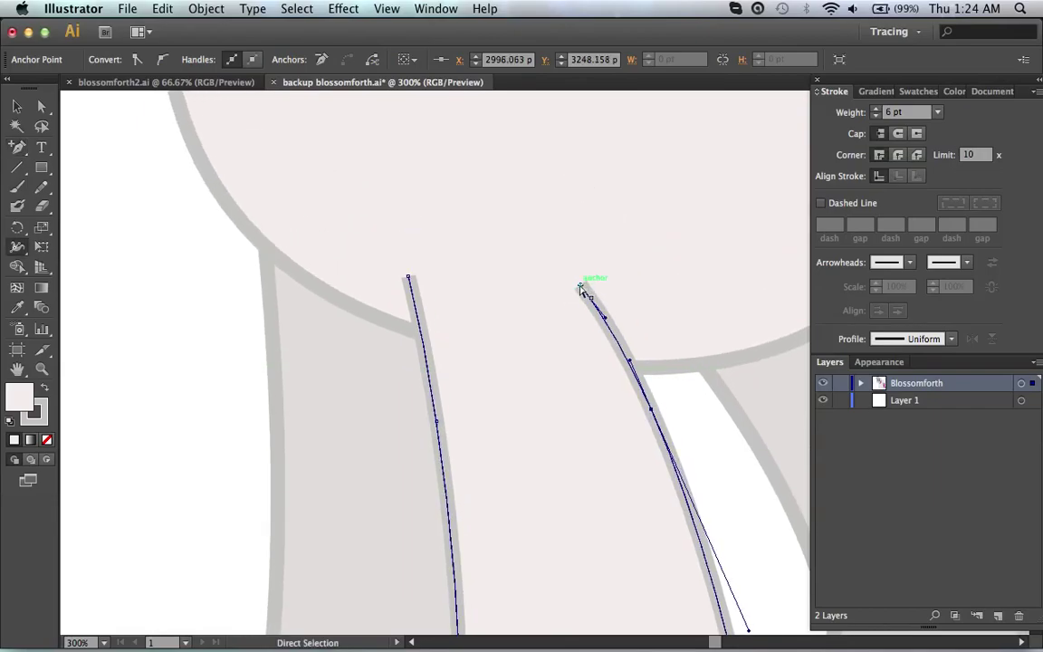
pyautogui.click(580, 288)
pyautogui.moveTo(580, 288)
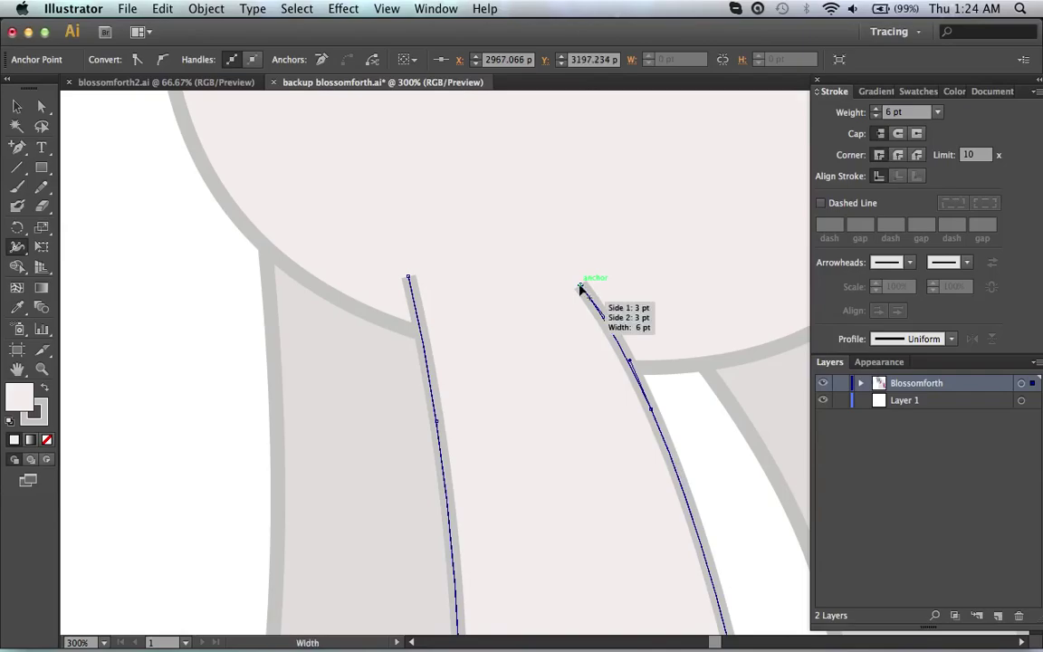
pyautogui.doubleClick(580, 288)
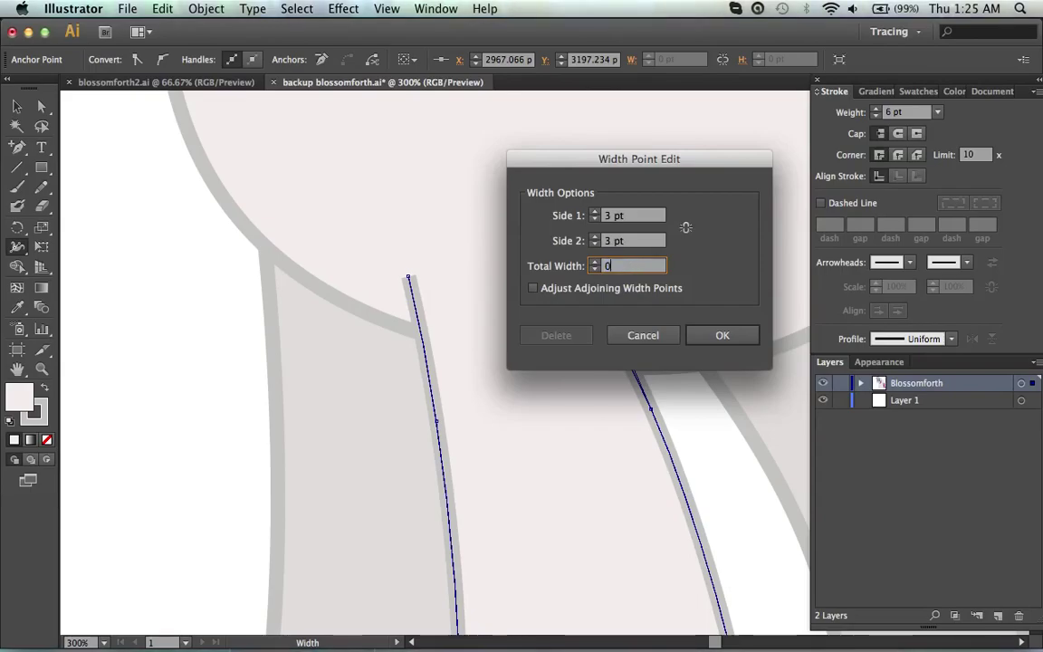
pyautogui.click(710, 341)
pyautogui.scroll(-4, 624, 373)
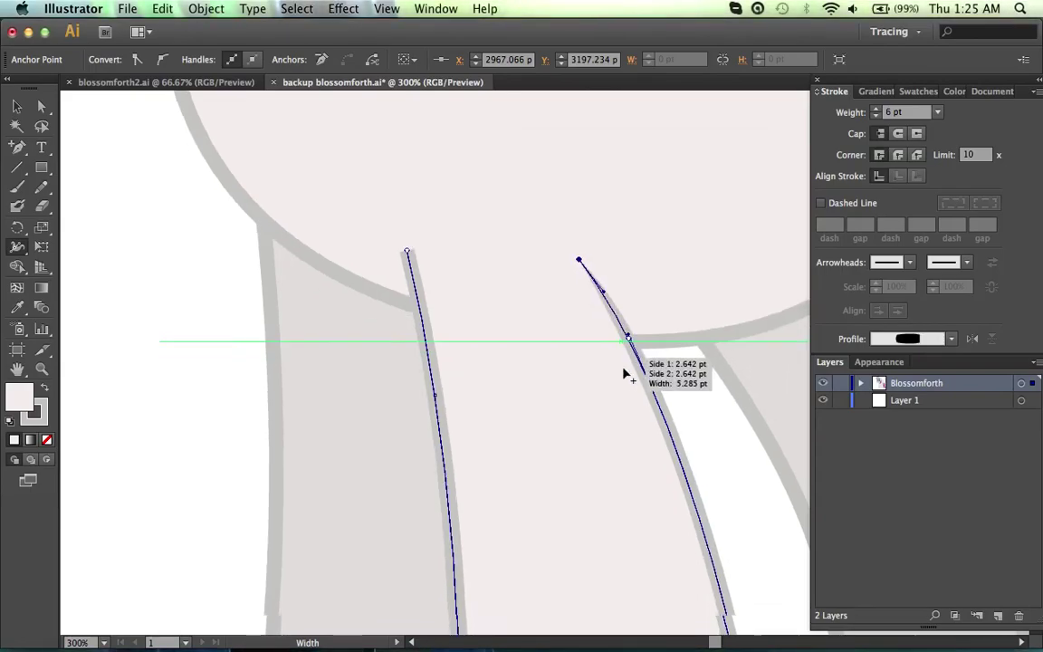
# - Deselect the front leg outline and examine its stroke width from the tapered end past the added anchor point to the hoof
pyautogui.press('super+shift+a')
pyautogui.hscroll(5, 551, 362)
pyautogui.scroll(-3, 552, 362)
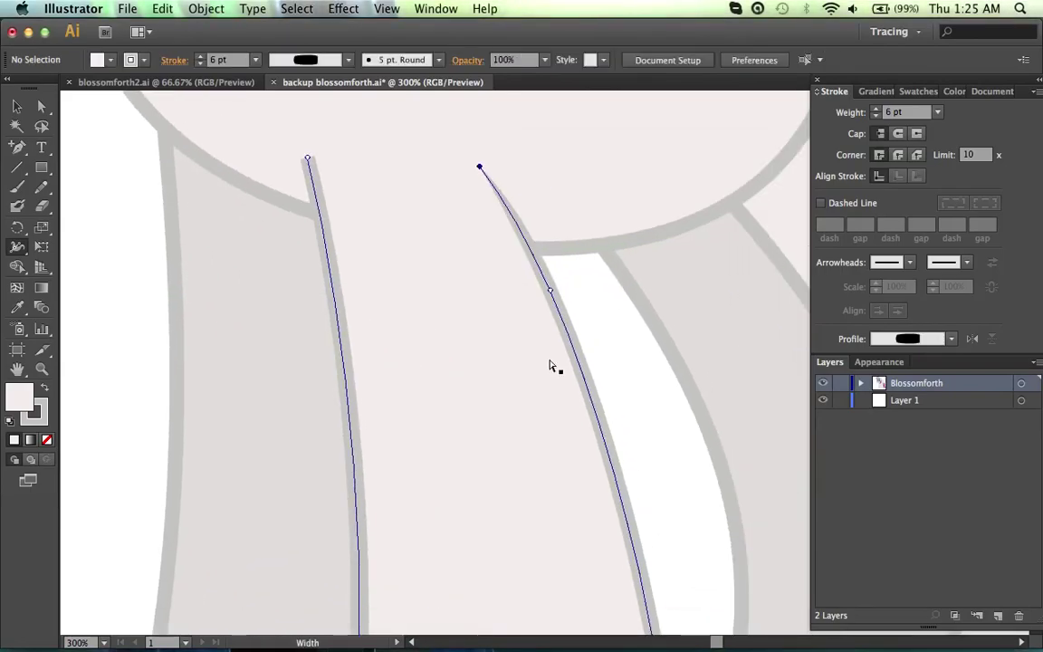
pyautogui.press('a')
pyautogui.click(517, 216)
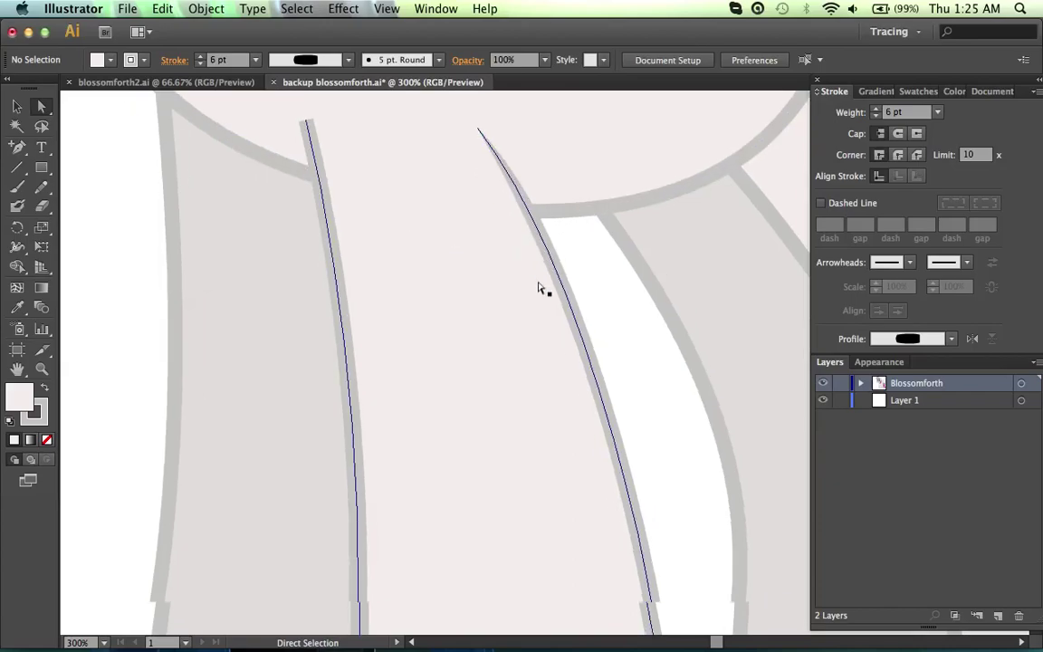
pyautogui.scroll(-5, 541, 289)
pyautogui.scroll(3, 543, 344)
pyautogui.hotkey('shift', 'w')
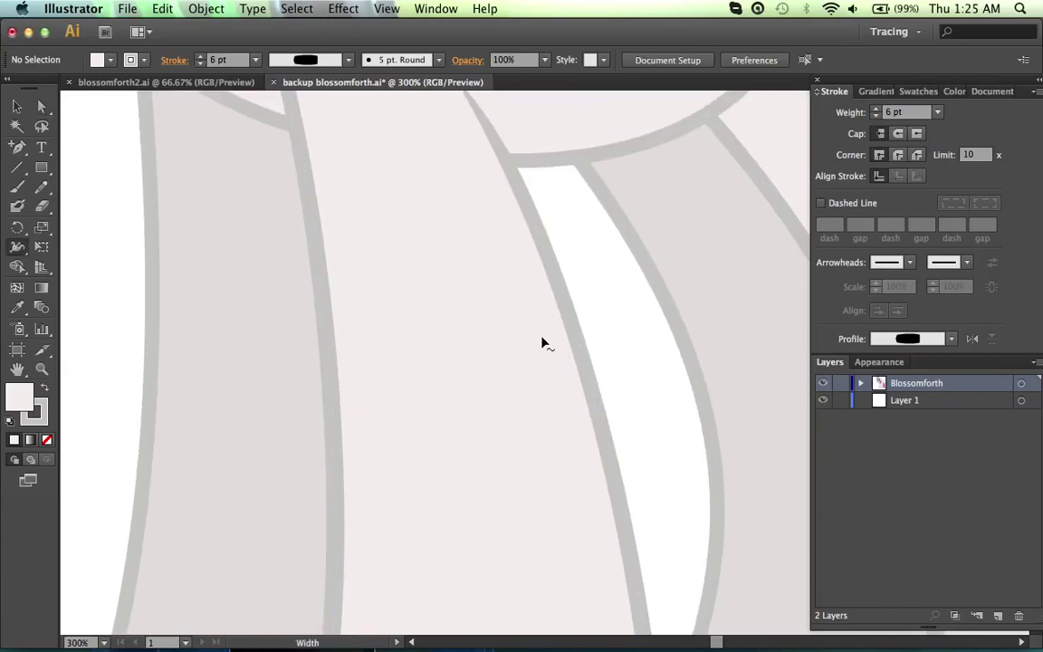
pyautogui.scroll(2, 525, 241)
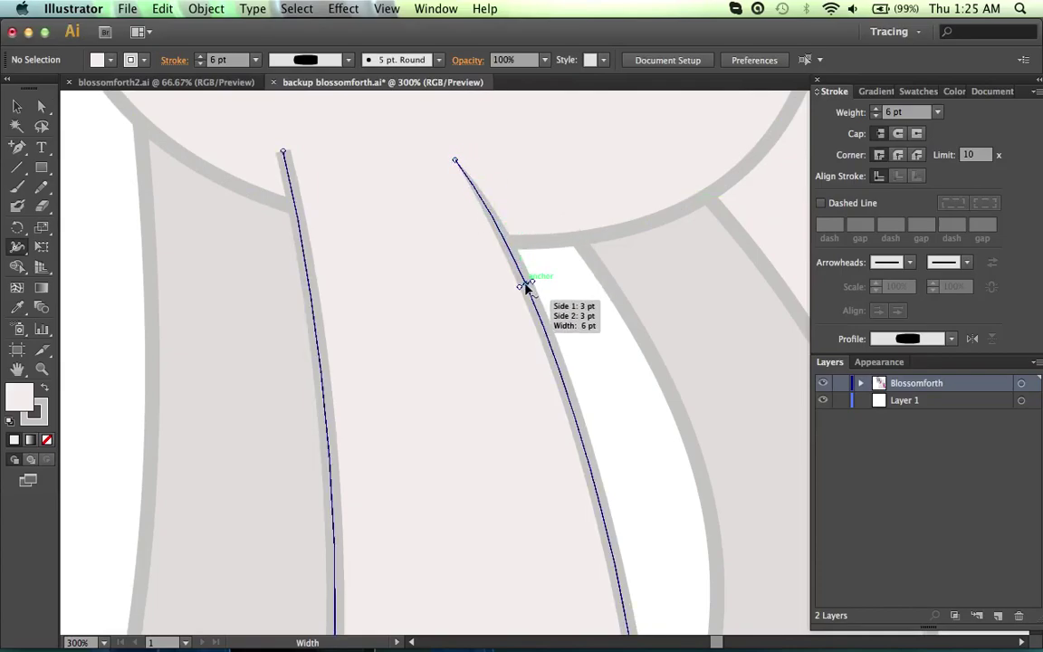
pyautogui.scroll(-3, 525, 286)
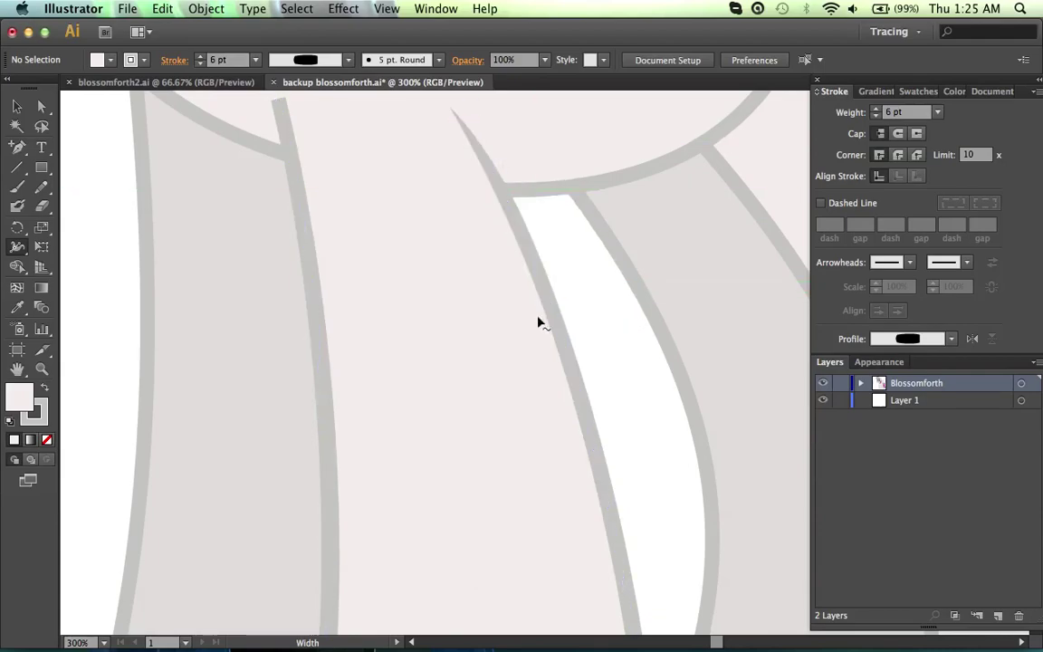
pyautogui.scroll(-5, 571, 362)
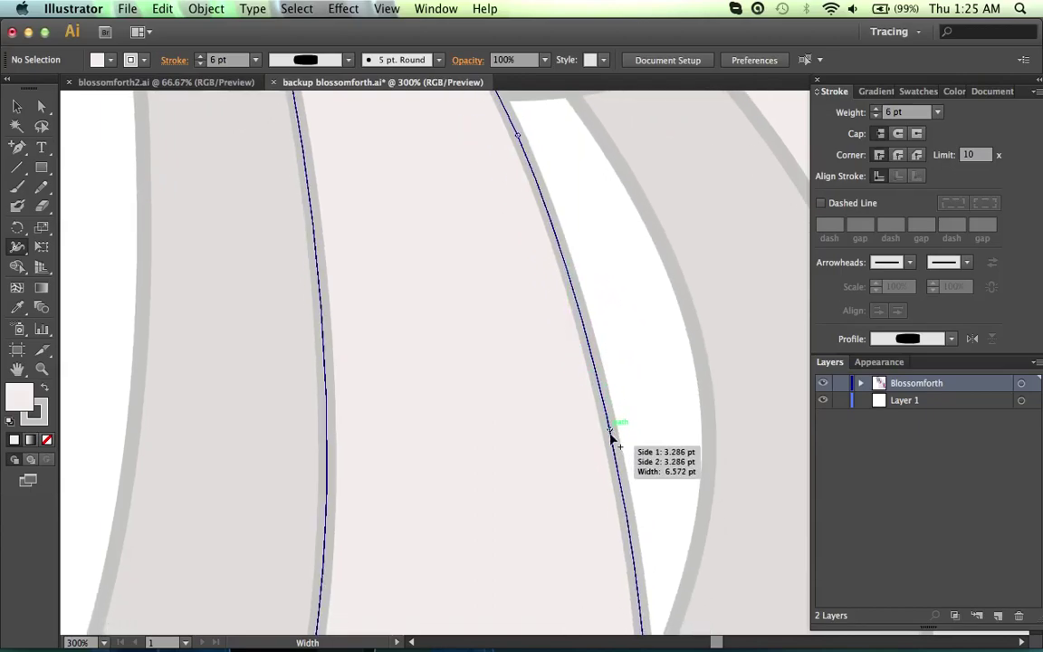
pyautogui.scroll(-5, 613, 446)
pyautogui.scroll(-5, 640, 469)
pyautogui.scroll(-2, 641, 471)
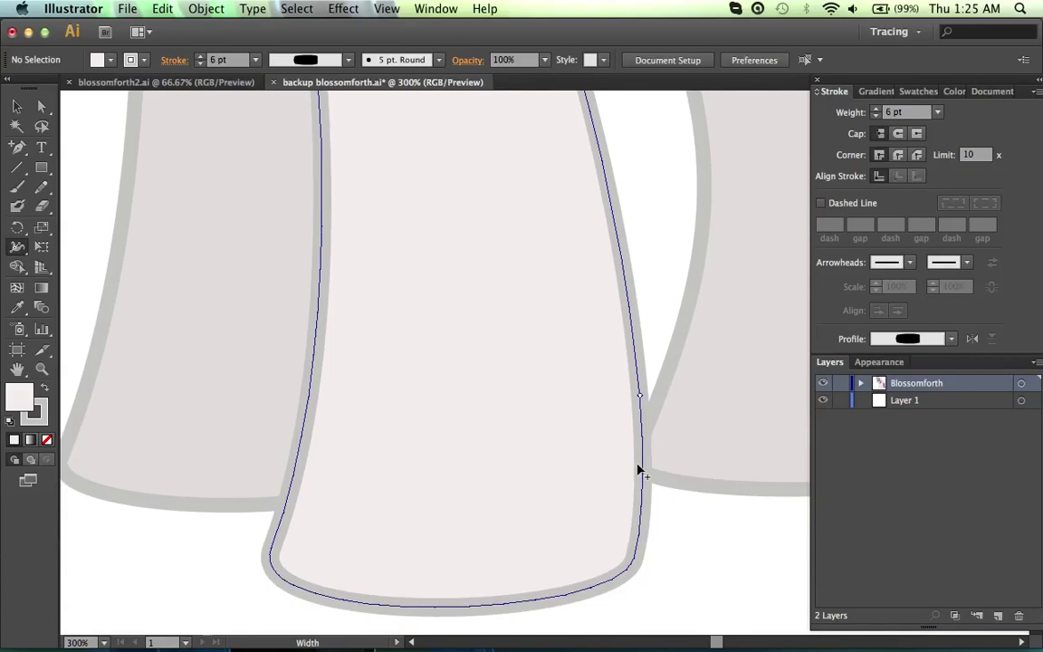
# - Select the front leg outline and set its total stroke width to 6 pt at the right hoof corner anchor
pyautogui.press('a')
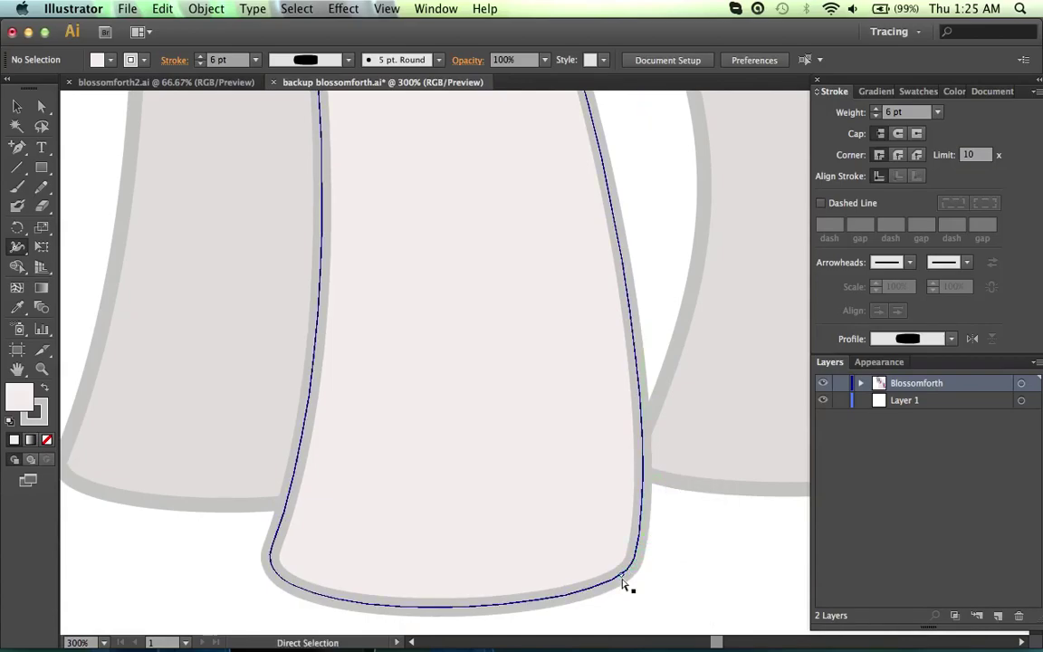
pyautogui.click(626, 583)
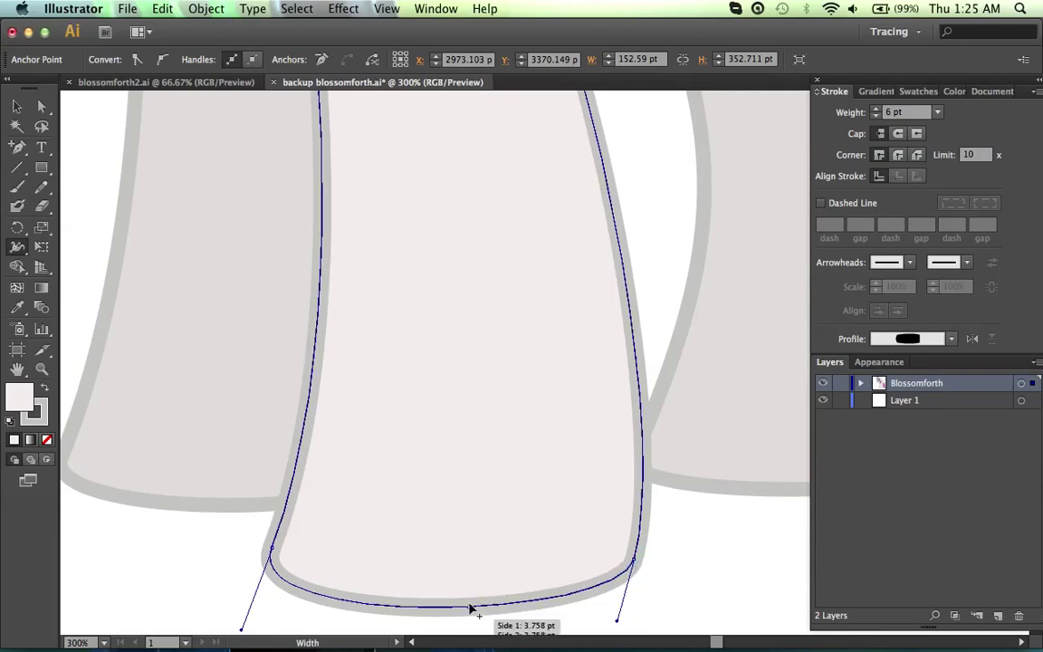
pyautogui.scroll(-1, 471, 605)
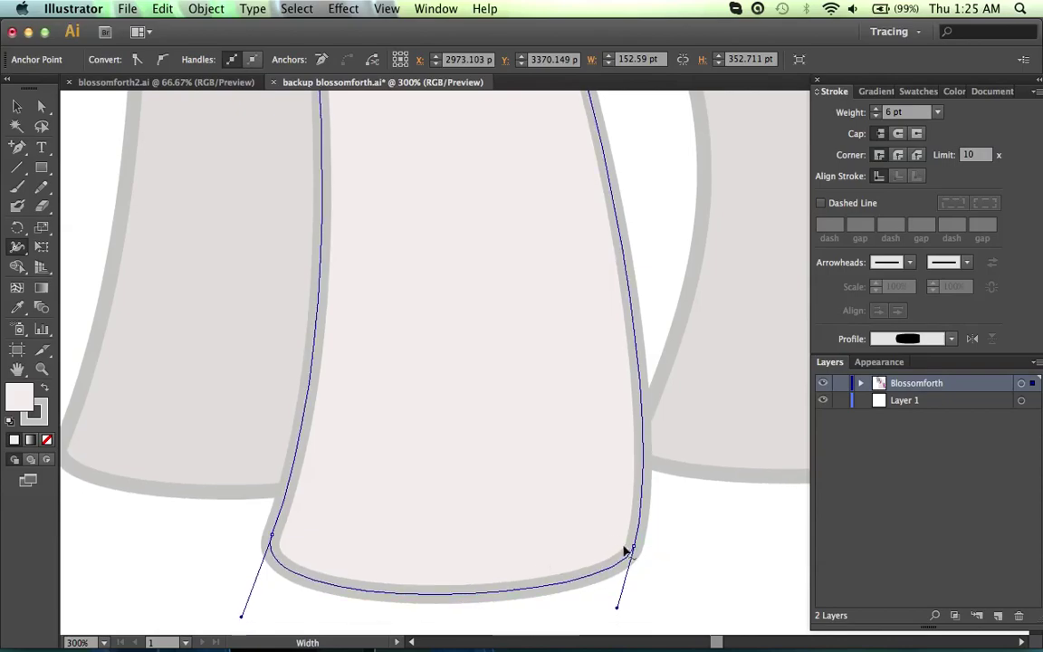
pyautogui.scroll(10, 614, 536)
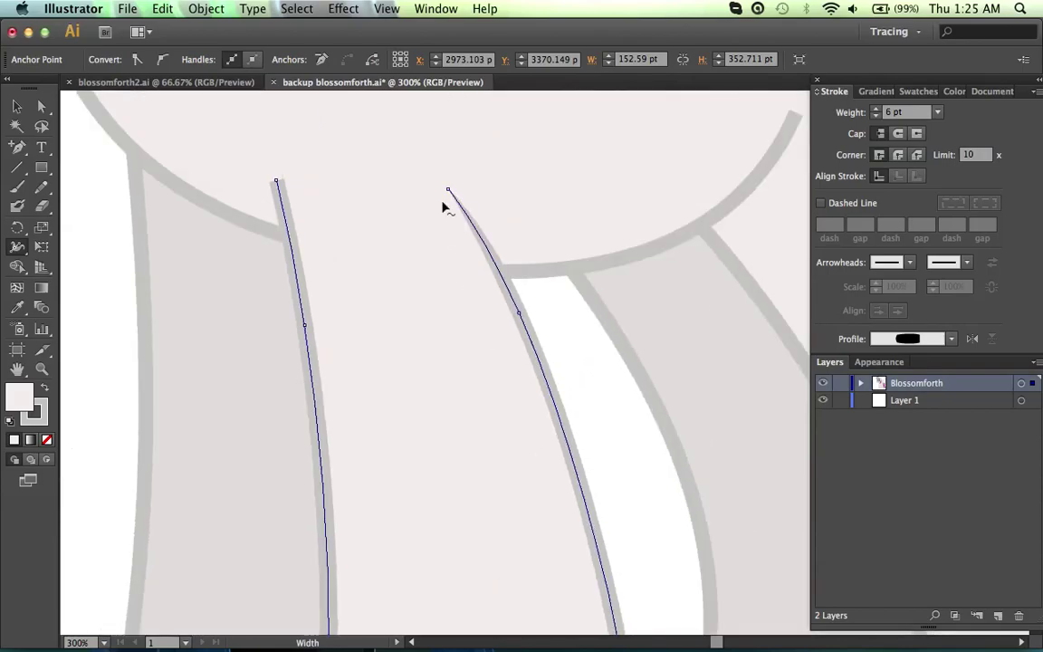
pyautogui.scroll(-10, 531, 372)
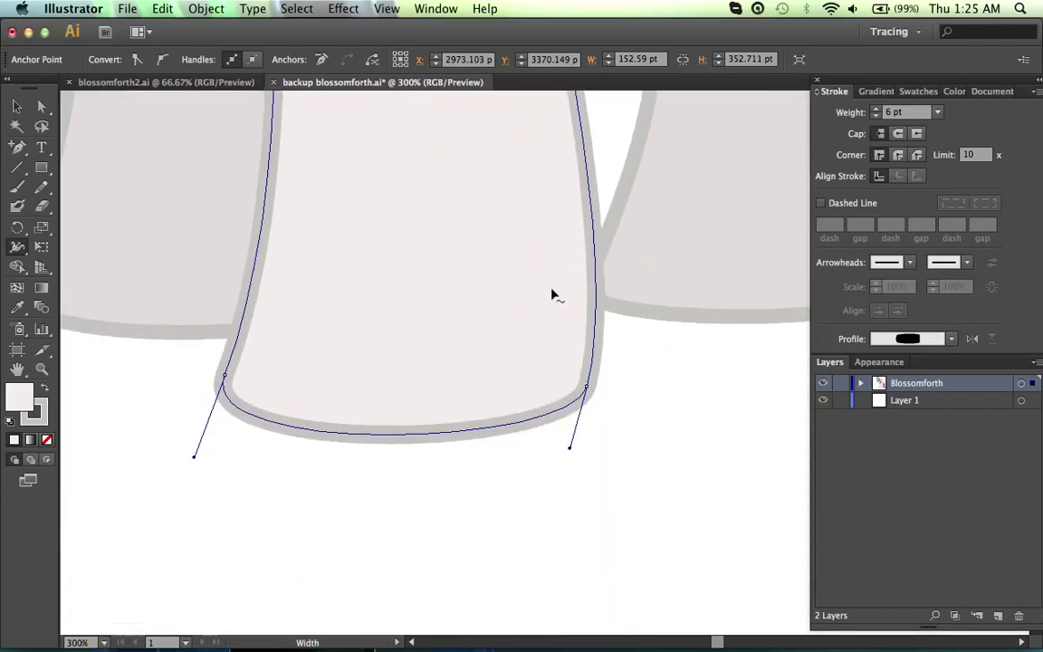
pyautogui.scroll(5, 562, 131)
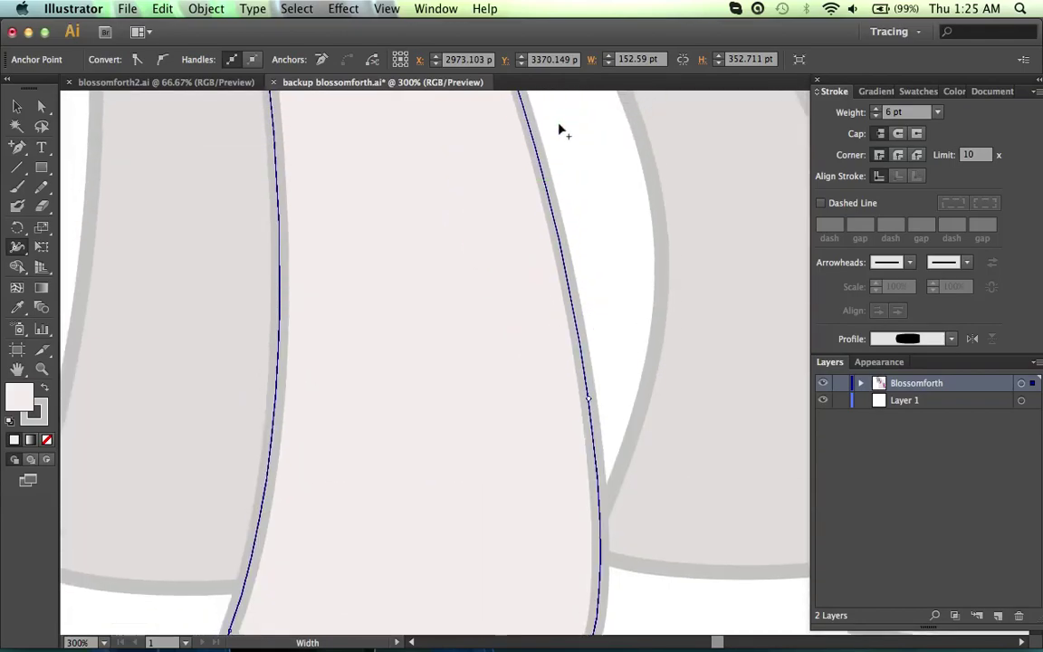
pyautogui.scroll(-5, 596, 319)
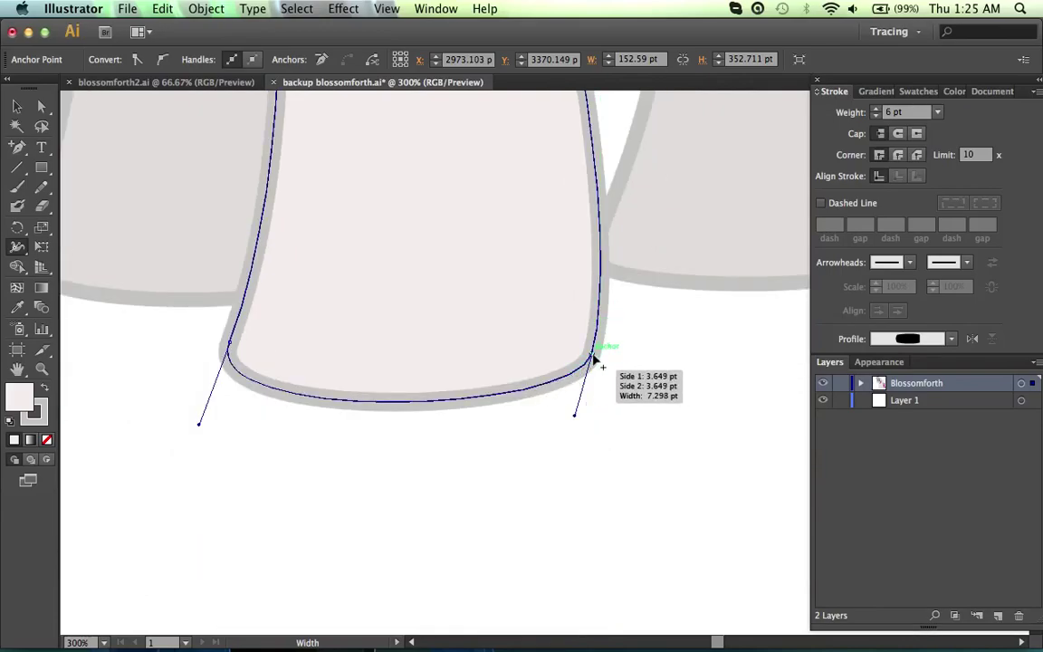
pyautogui.keyDown('super'); pyautogui.click(595, 359); pyautogui.keyUp('super')
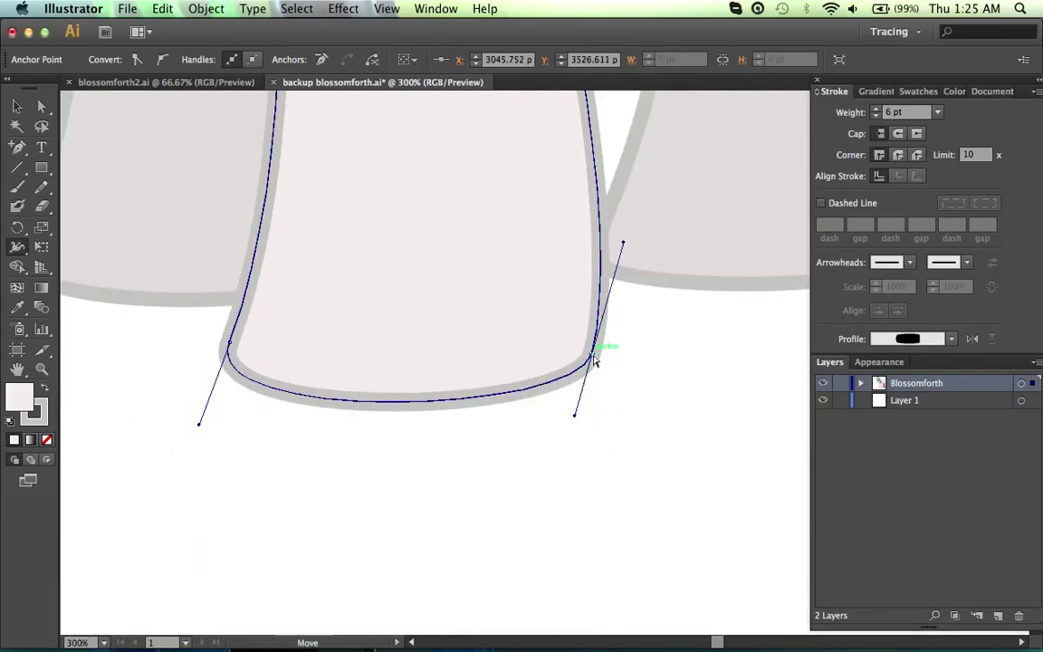
pyautogui.doubleClick(595, 360)
pyautogui.write('6')
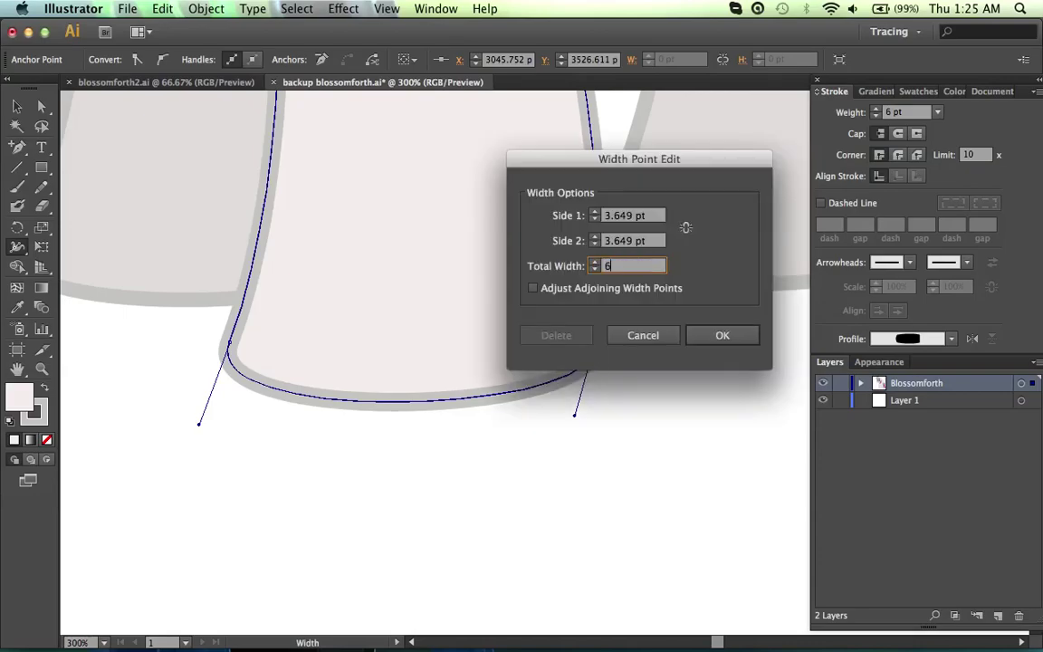
pyautogui.press('Return')
# - Add a width point at the left hoof corner anchor, matching the width of the right hoof corner
pyautogui.scroll(5, 475, 403)
pyautogui.hscroll(-5, 475, 403)
pyautogui.scroll(1, 475, 403)
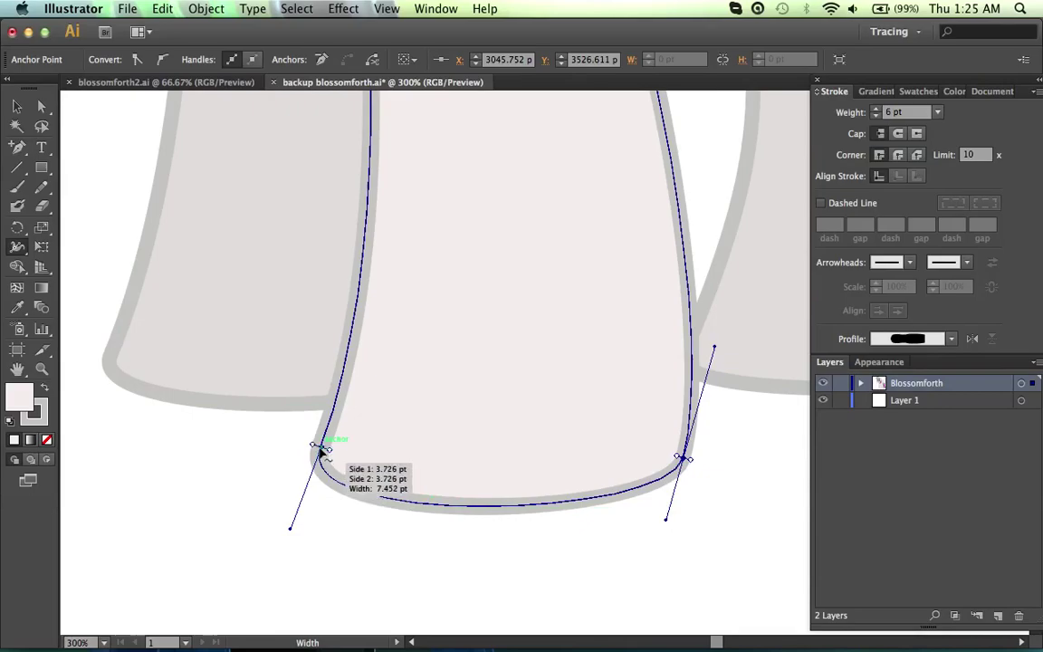
pyautogui.doubleClick(322, 446)
pyautogui.press('Return')
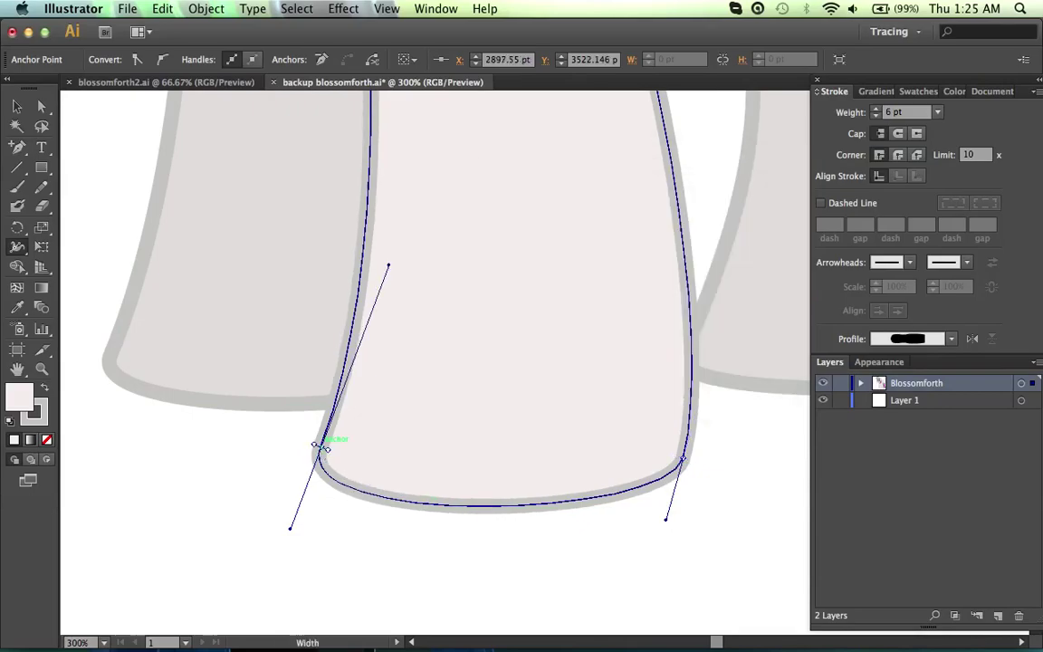
# - Set the total stroke width to 6 pt at the anchor point below the leg outline's left upper end
pyautogui.scroll(10, 319, 437)
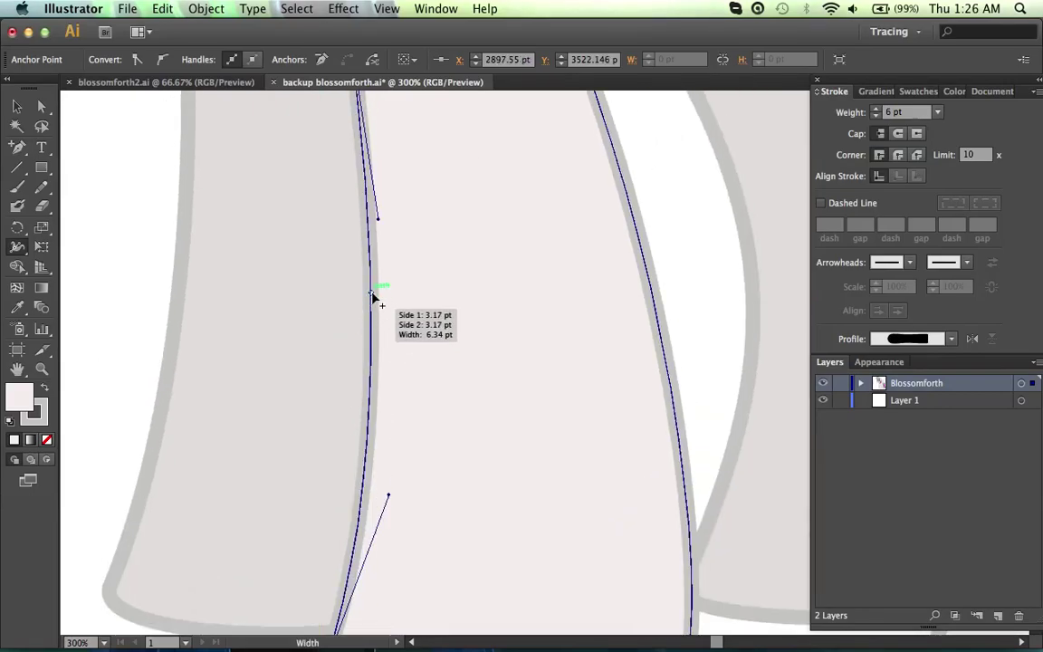
pyautogui.scroll(5, 373, 297)
pyautogui.press('a')
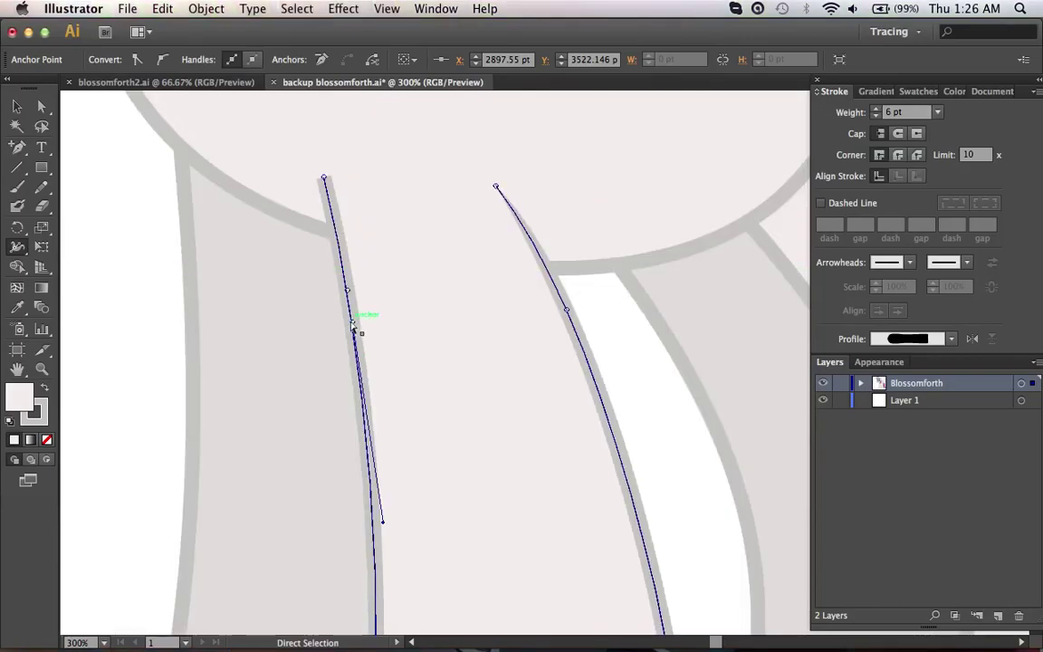
pyautogui.hotkey('shift', 'w')
pyautogui.doubleClick(353, 322)
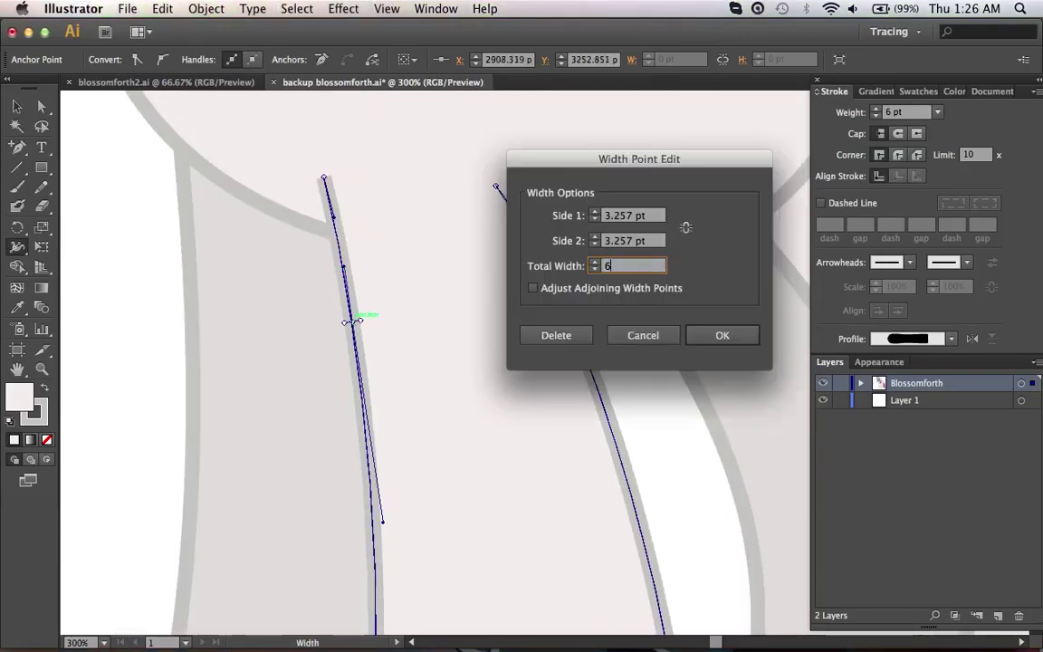
pyautogui.press('Return')
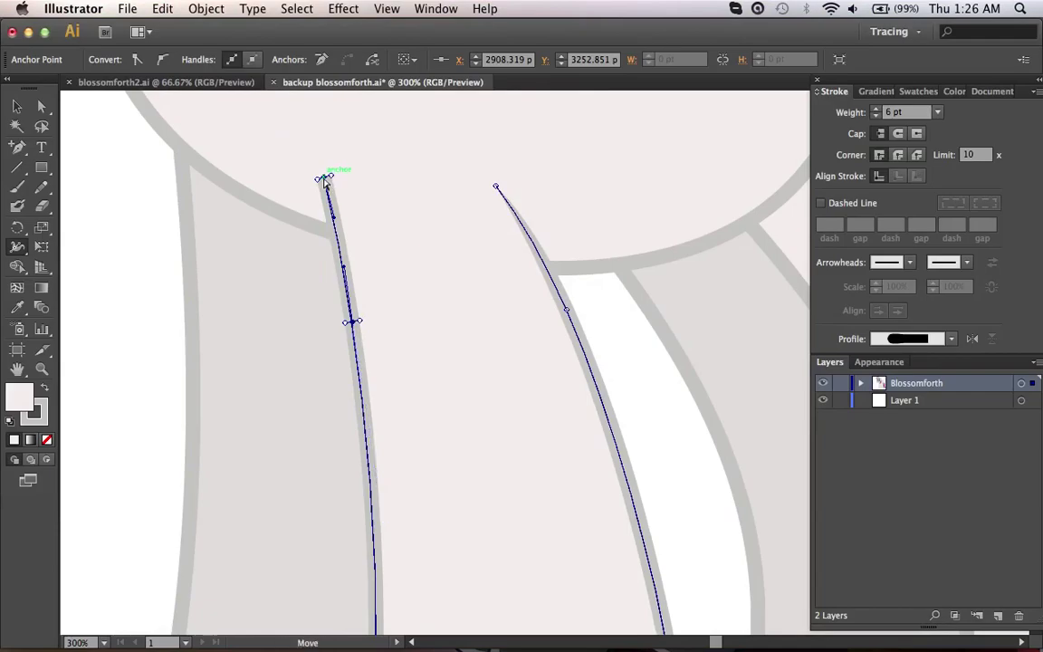
# - Taper the left upper end of the front leg outline to a point with a total width of 0
pyautogui.doubleClick(324, 179)
pyautogui.write('0')
pyautogui.press('Return')
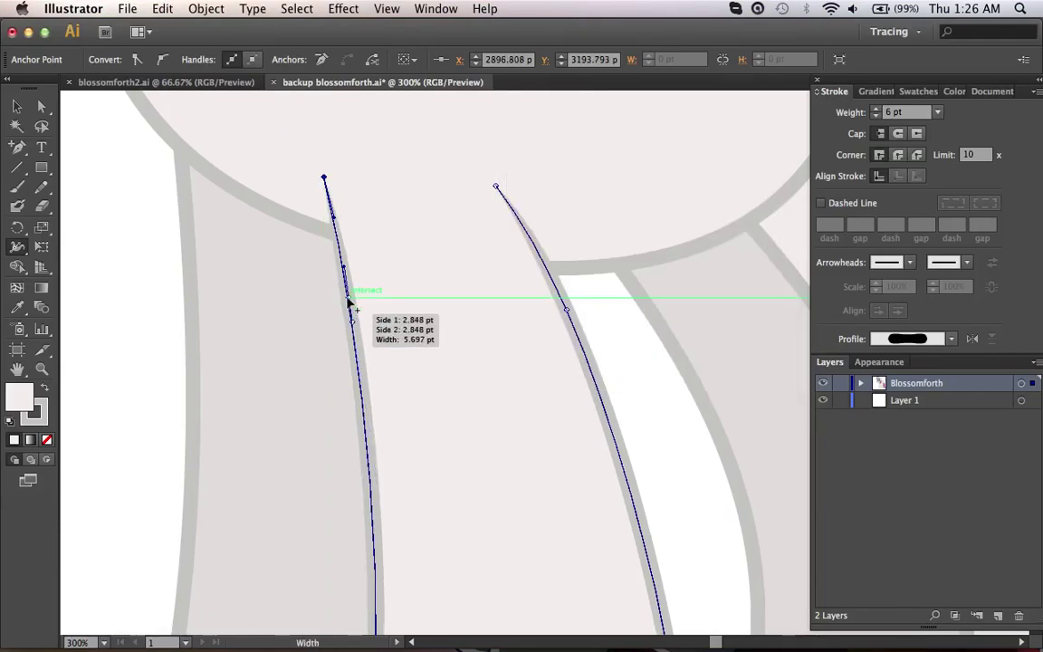
# - Thin the bulging right side of the leg outline with a width point about midway down, adjusting the adjoining width points
pyautogui.scroll(-5, 360, 361)
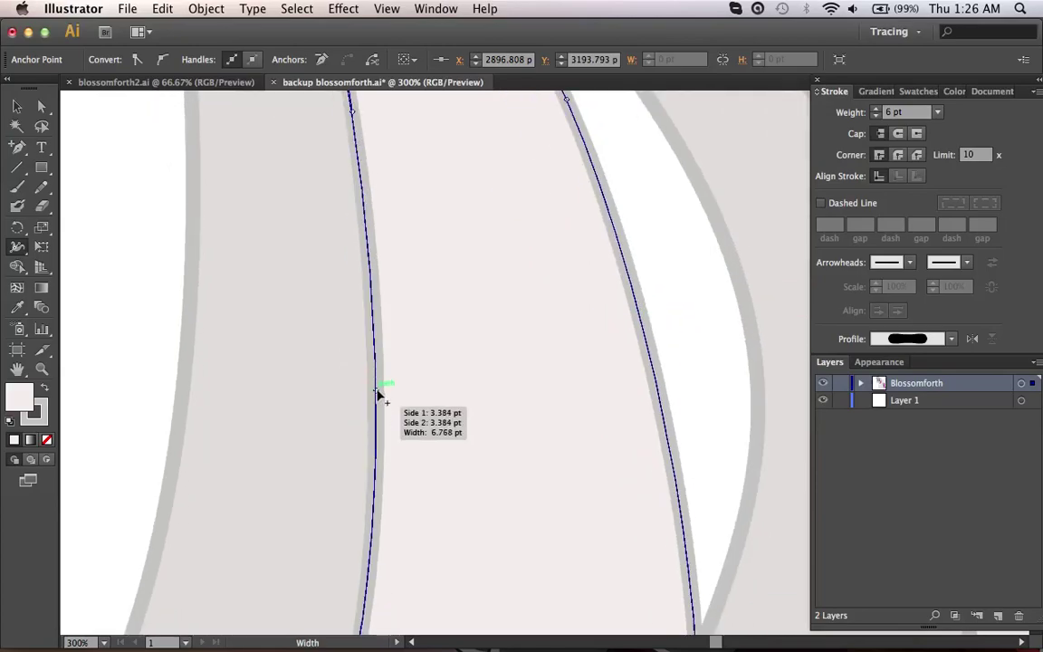
pyautogui.scroll(-6, 379, 396)
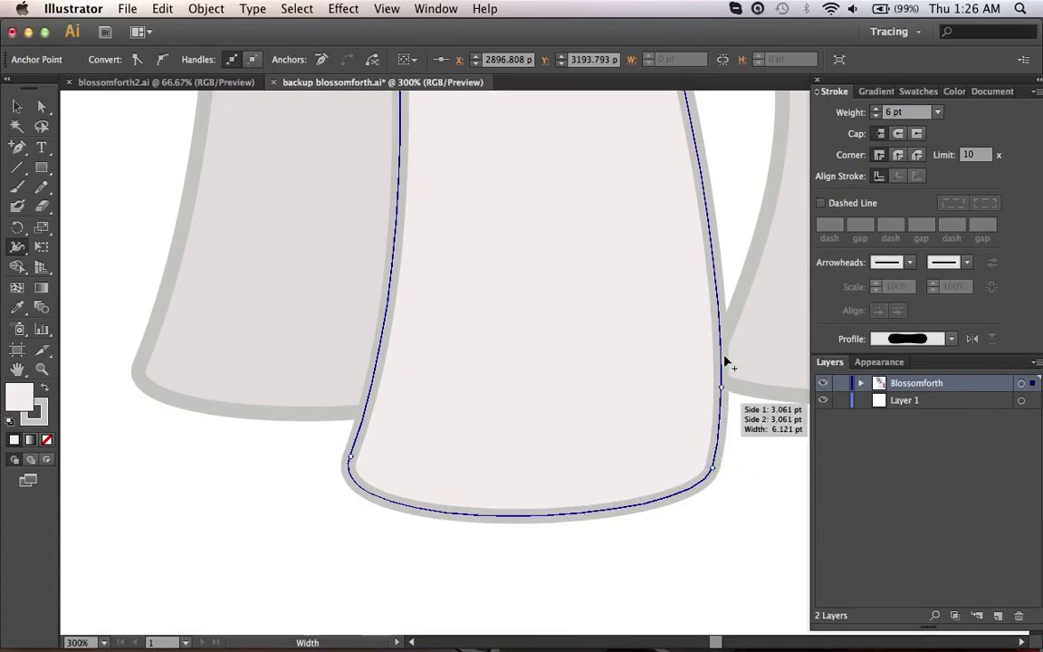
pyautogui.scroll(5, 713, 227)
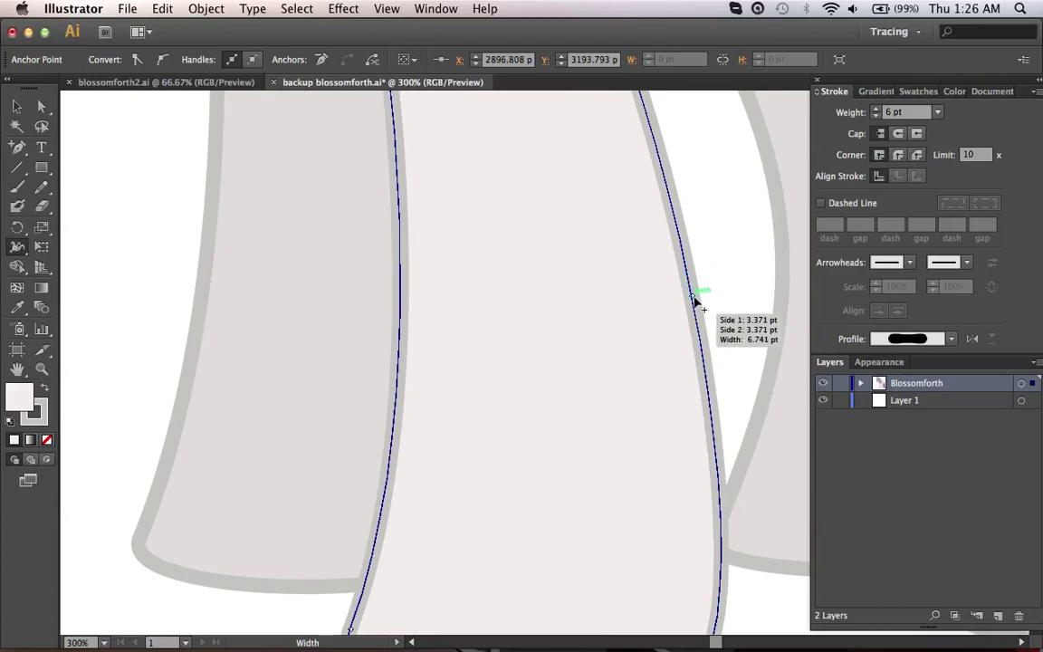
pyautogui.doubleClick(694, 301)
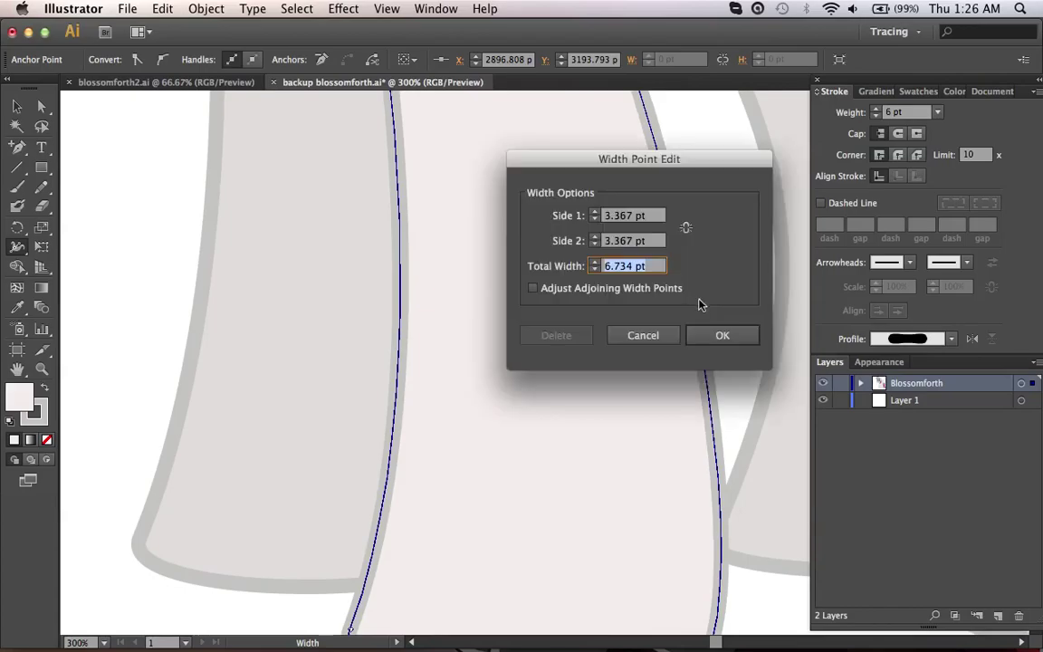
pyautogui.click(581, 288)
pyautogui.press('Return')
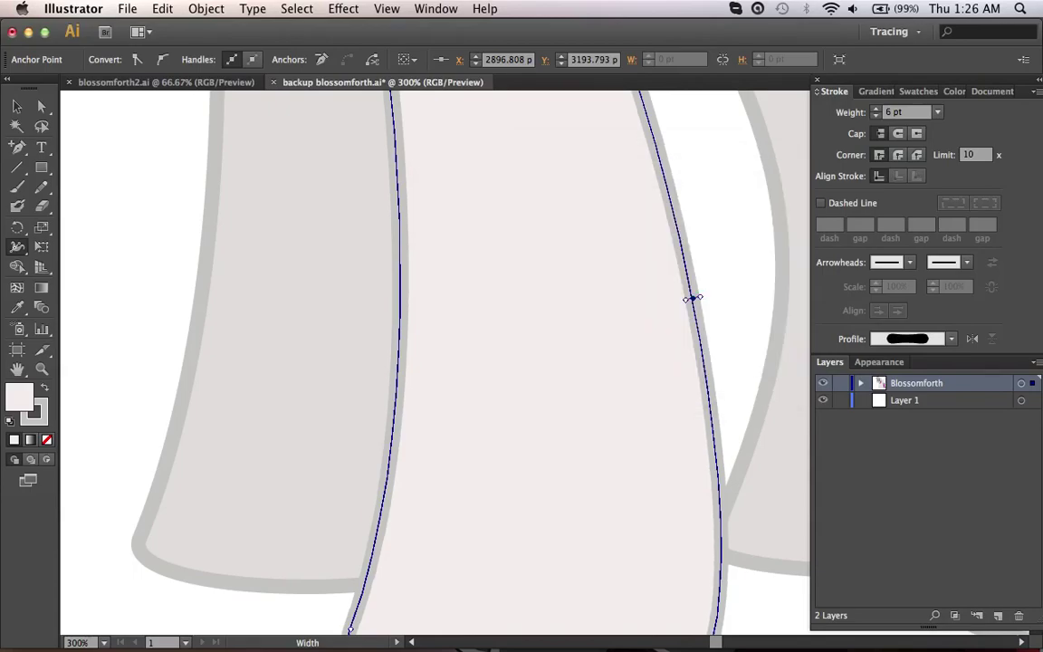
# - Add a 6 pt width point midway down the left side of the leg outline, adjusting the adjoining width points
pyautogui.doubleClick(402, 318)
pyautogui.click(535, 289)
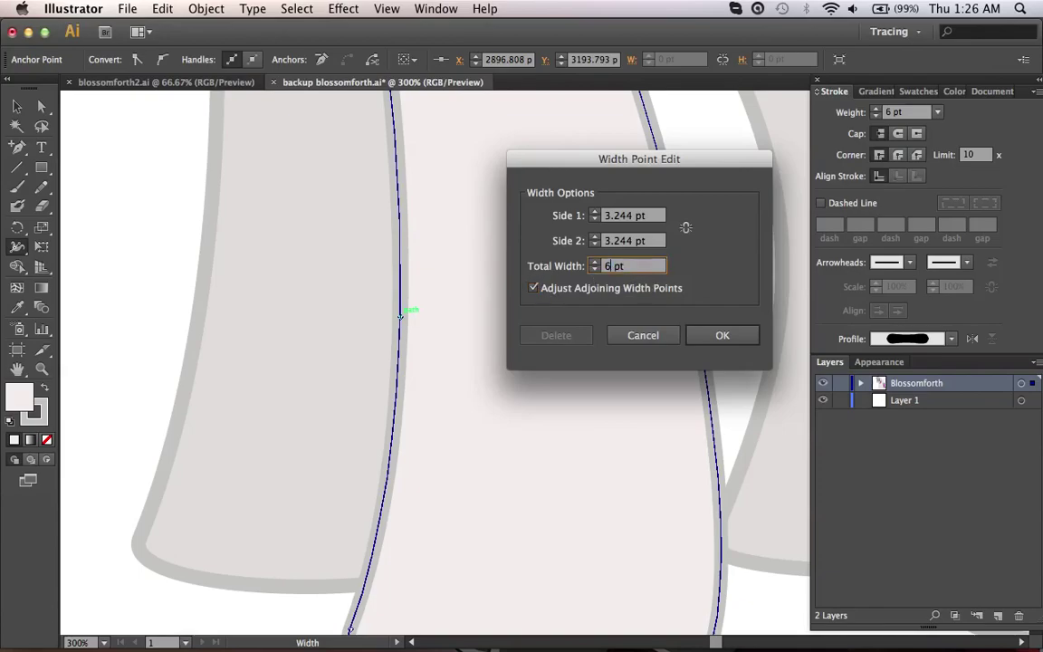
pyautogui.press('Tab')
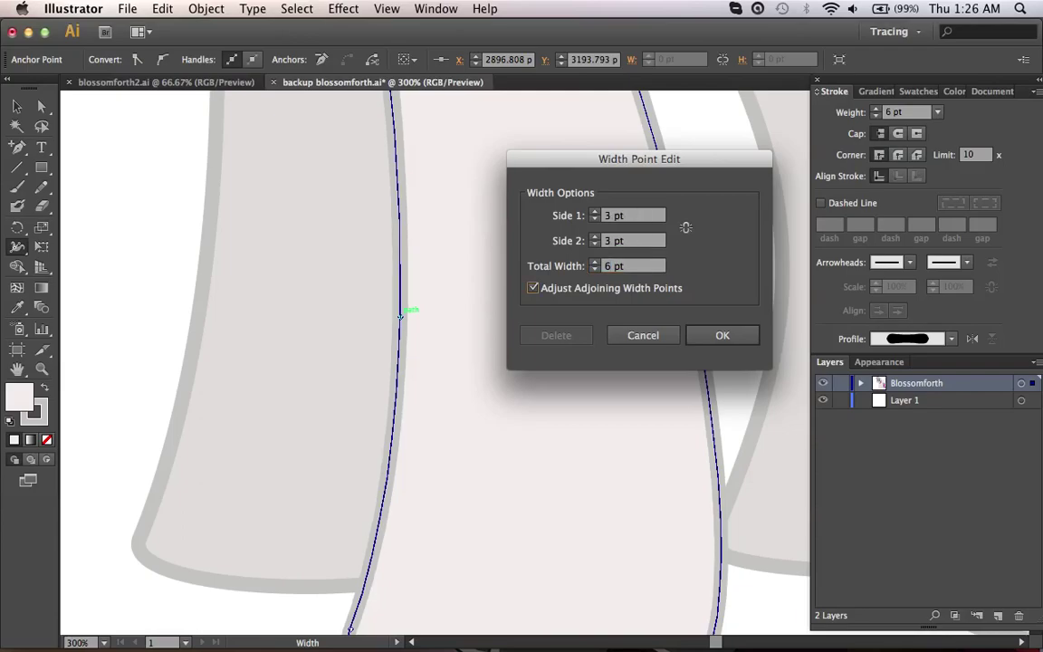
pyautogui.click(722, 332)
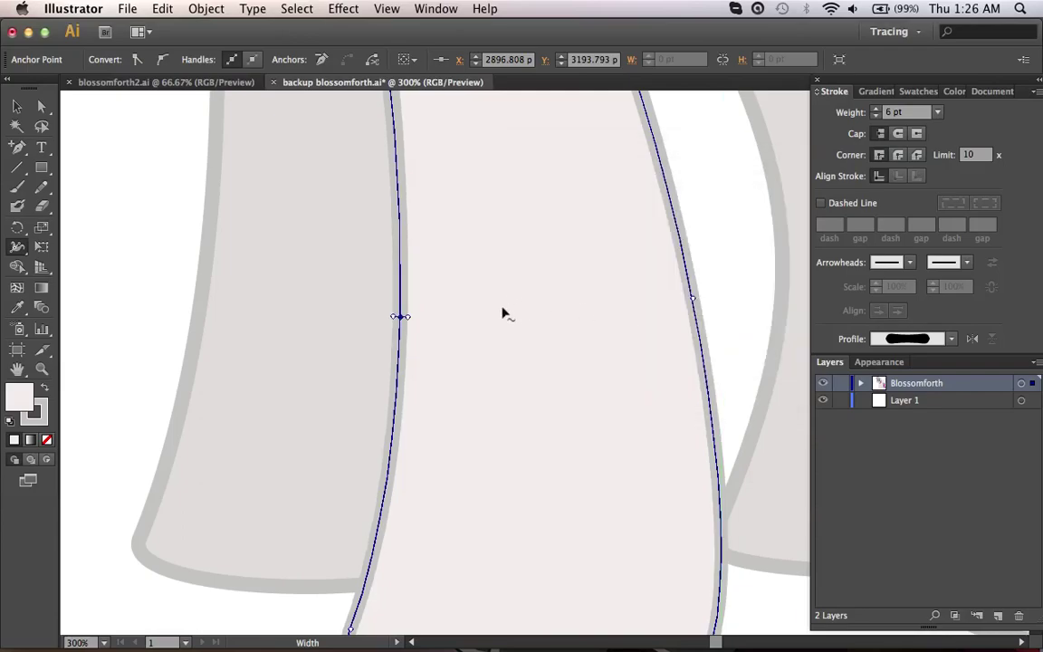
# - Reset the total stroke width to 6 pt at the left hoof corner anchor of the front leg outline
pyautogui.scroll(-5, 404, 319)
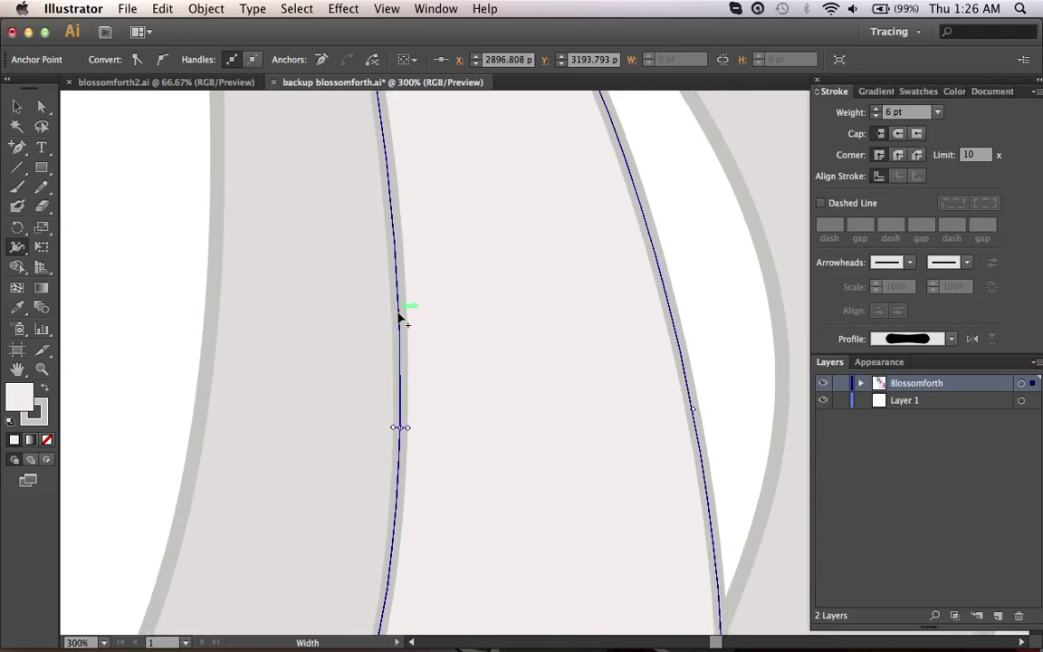
pyautogui.scroll(15, 392, 319)
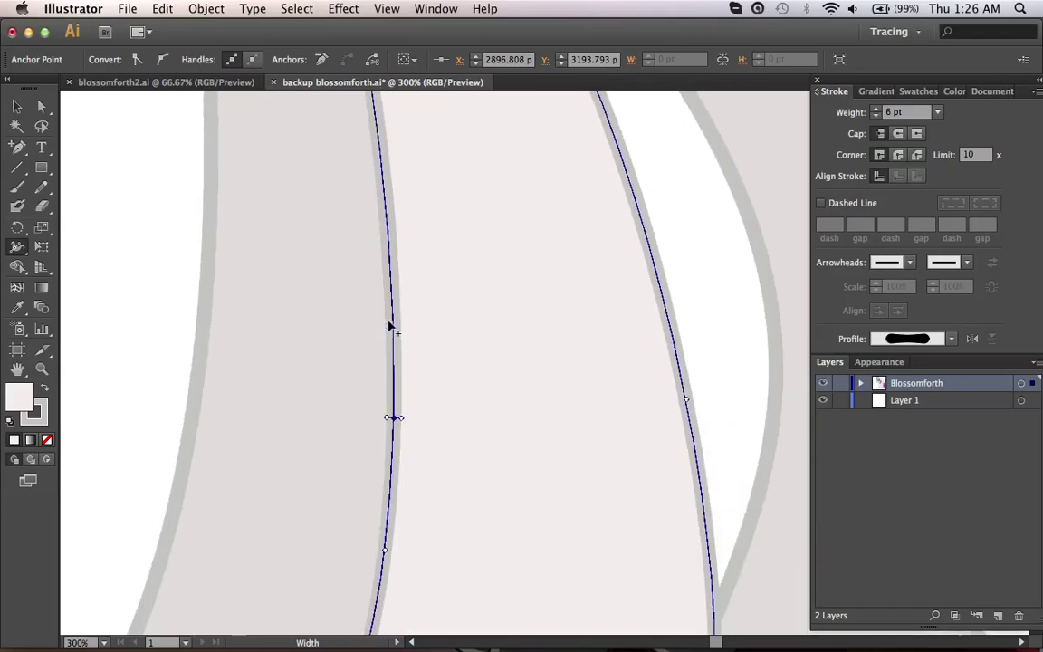
pyautogui.scroll(-11, 387, 310)
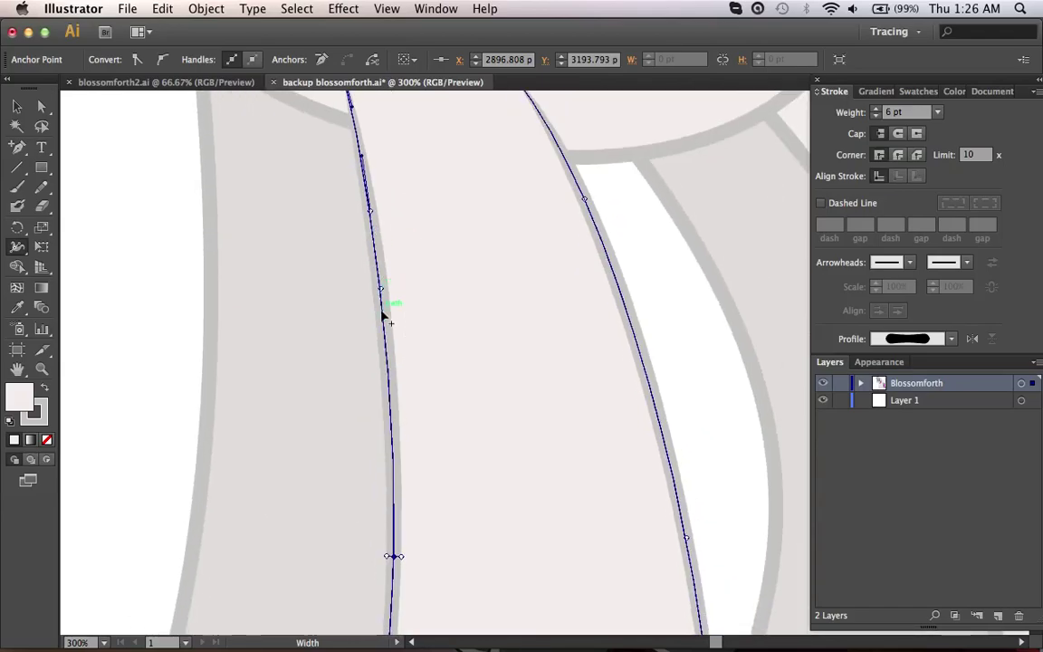
pyautogui.scroll(-5, 371, 489)
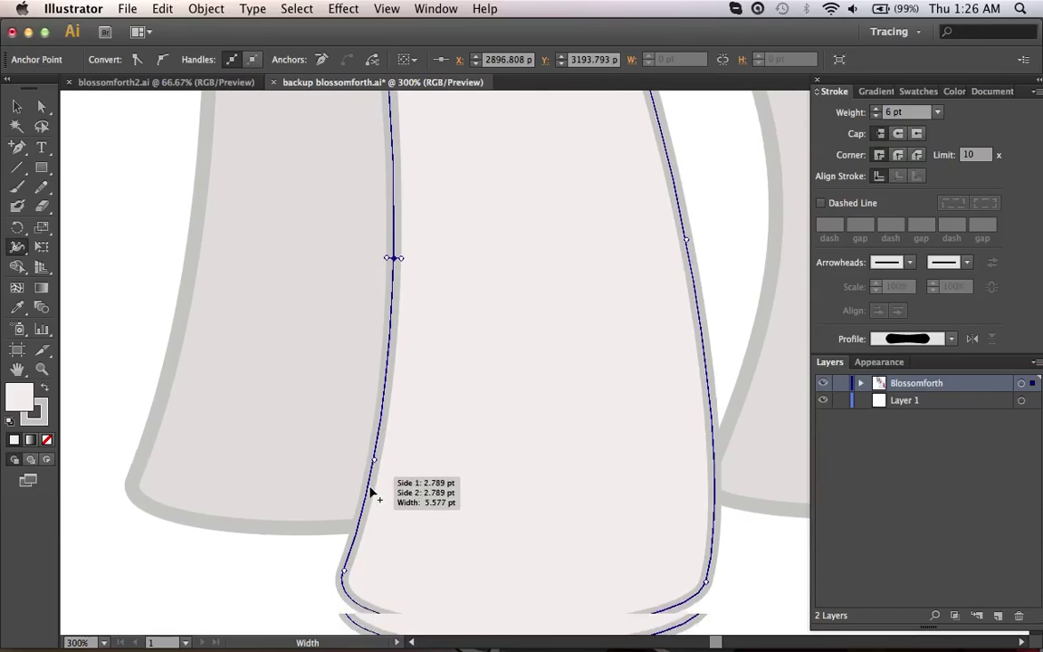
pyautogui.click(351, 453)
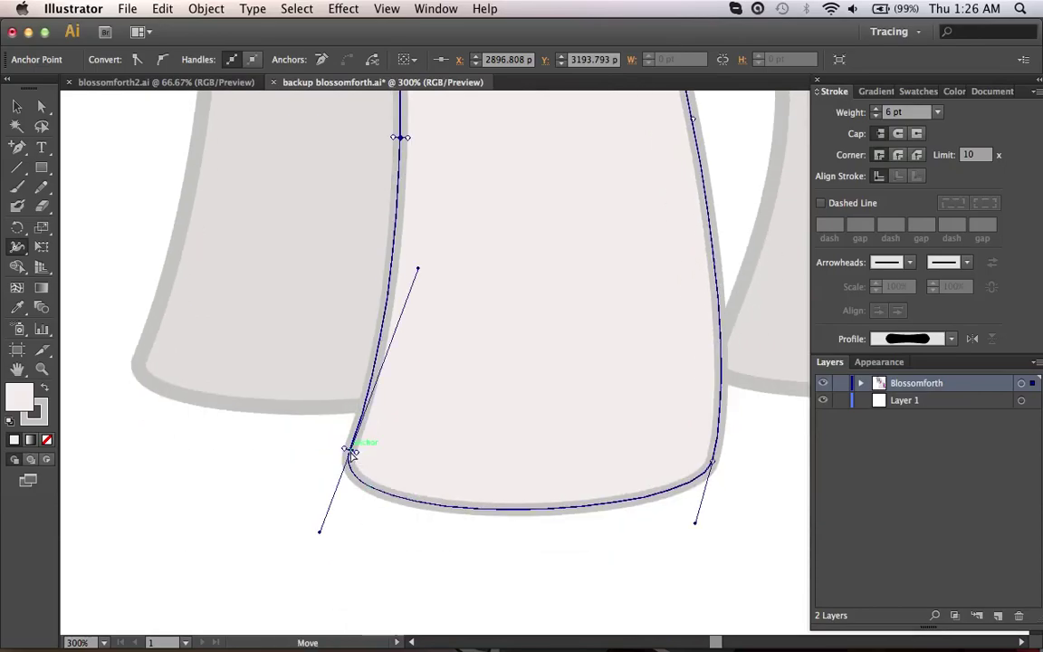
pyautogui.doubleClick(351, 453)
pyautogui.write('6')
pyautogui.press('Return')
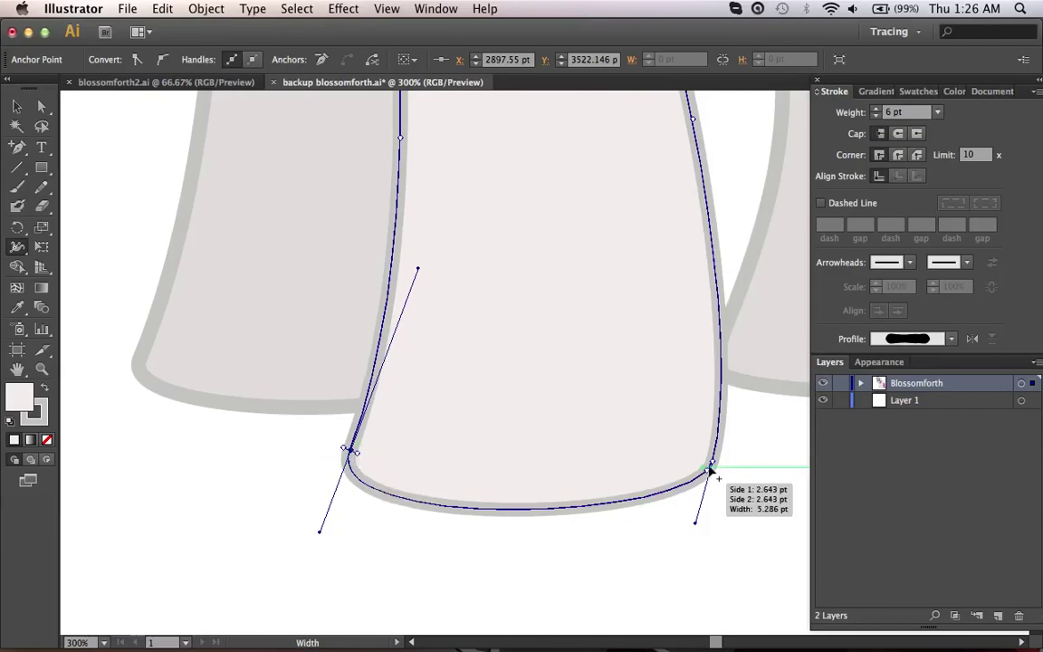
# - Add an anchor point with the Pen tool to the neck and belly outline where it meets the hind leg's edge
pyautogui.scroll(5, 715, 473)
pyautogui.hscroll(2, 714, 473)
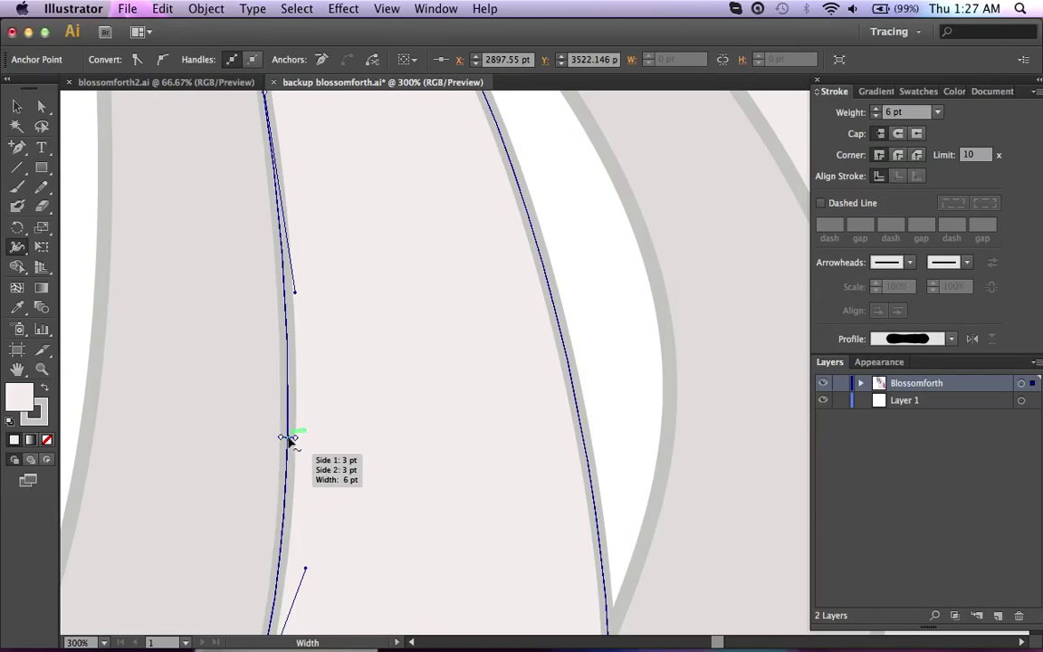
pyautogui.moveTo(289, 441); pyautogui.dragTo(279, 444)
pyautogui.scroll(6, 322, 358)
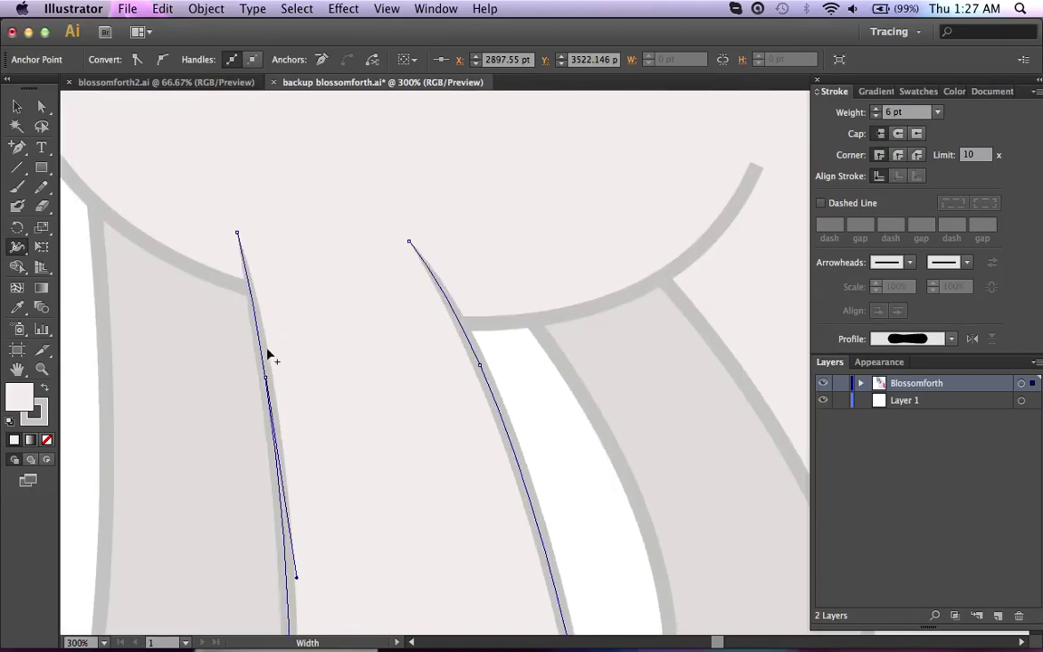
pyautogui.scroll(3, 269, 362)
pyautogui.press('super+minus')
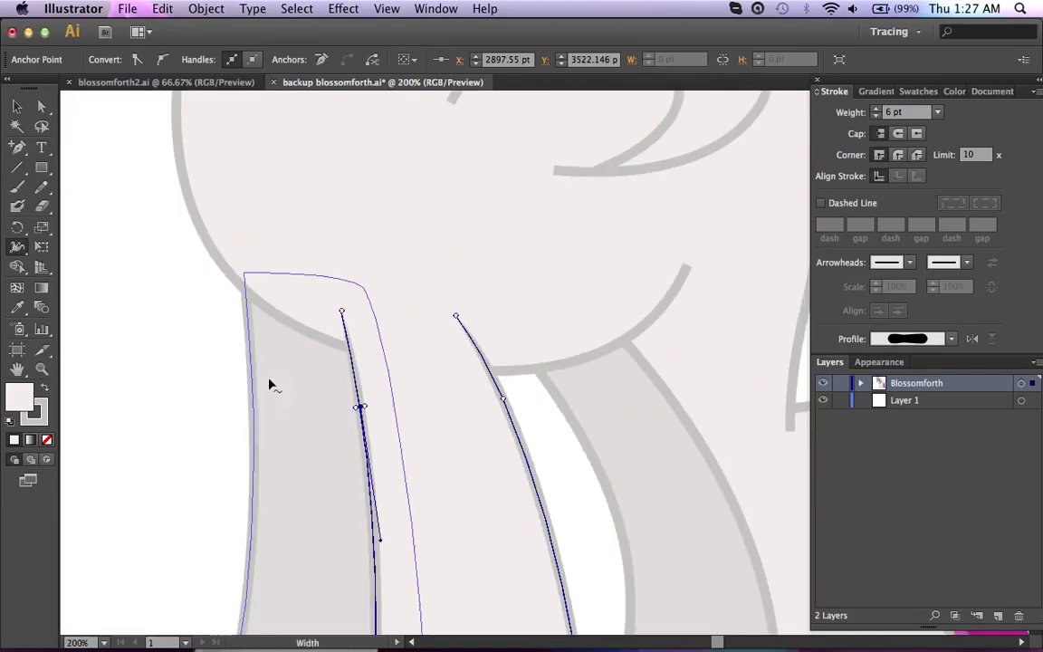
pyautogui.hscroll(3, 272, 380)
pyautogui.keyDown('super'); pyautogui.click(508, 364); pyautogui.keyUp('super')
pyautogui.hscroll(6, 508, 363)
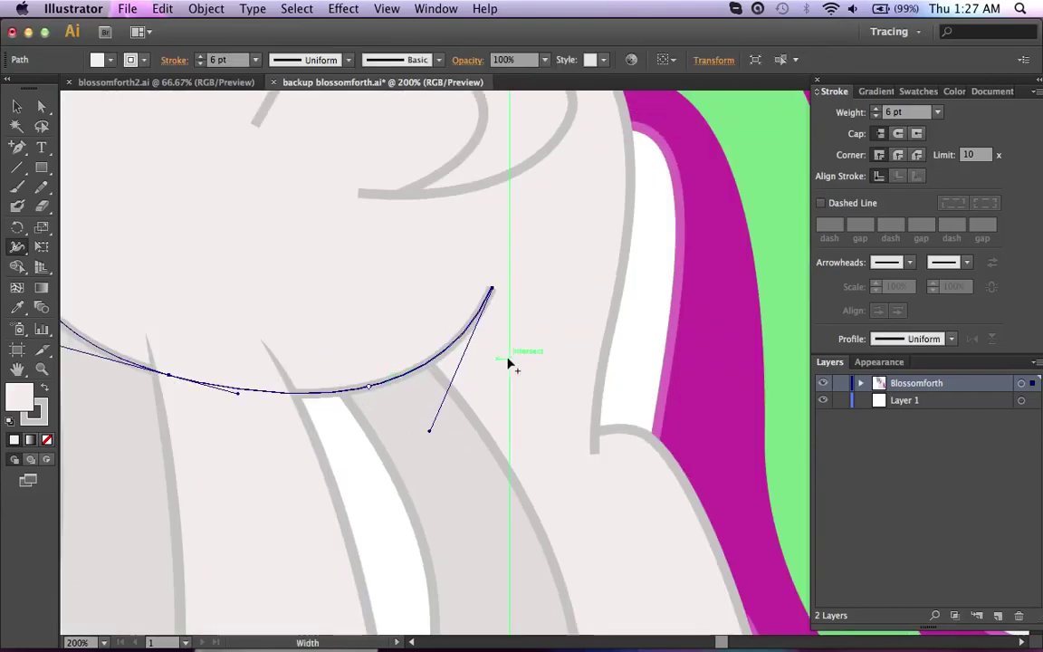
pyautogui.press('p')
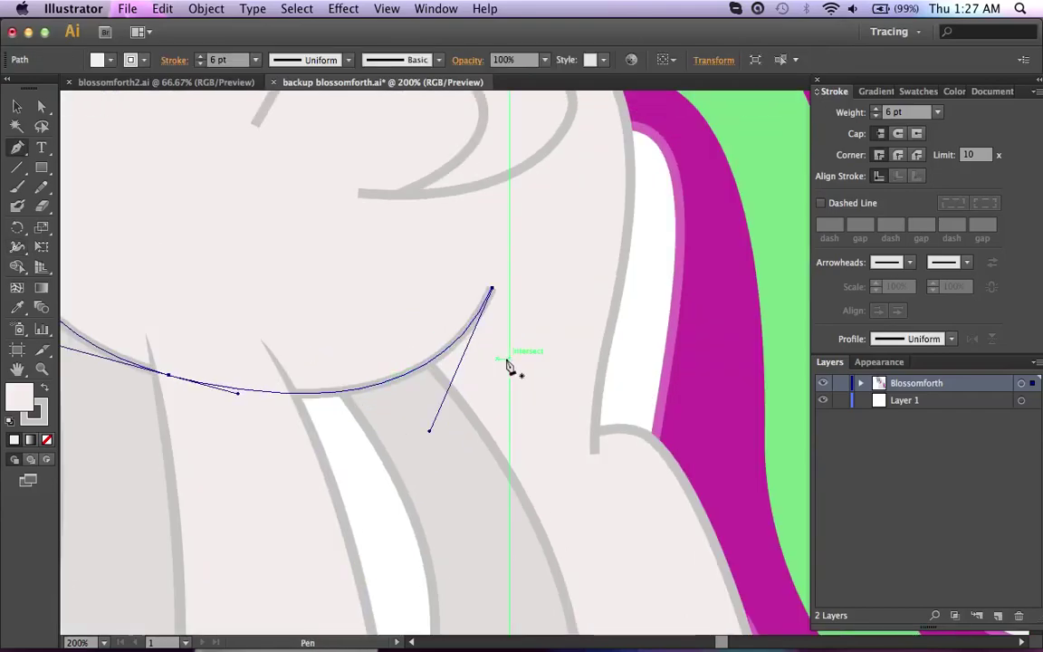
pyautogui.keyDown('super'); pyautogui.click(419, 373); pyautogui.keyUp('super')
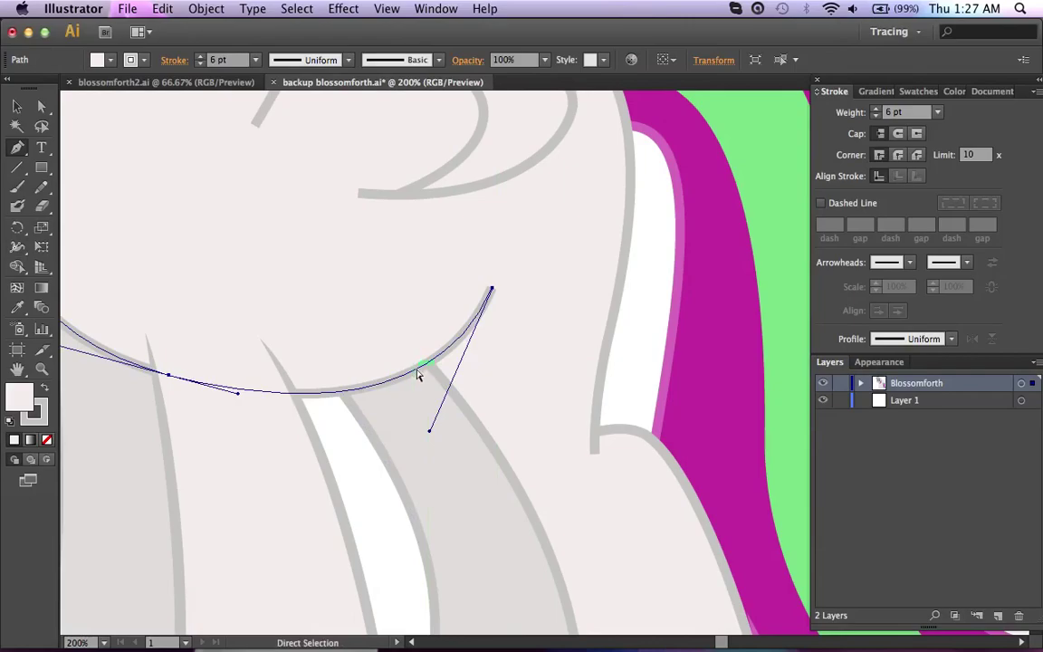
pyautogui.click(420, 372)
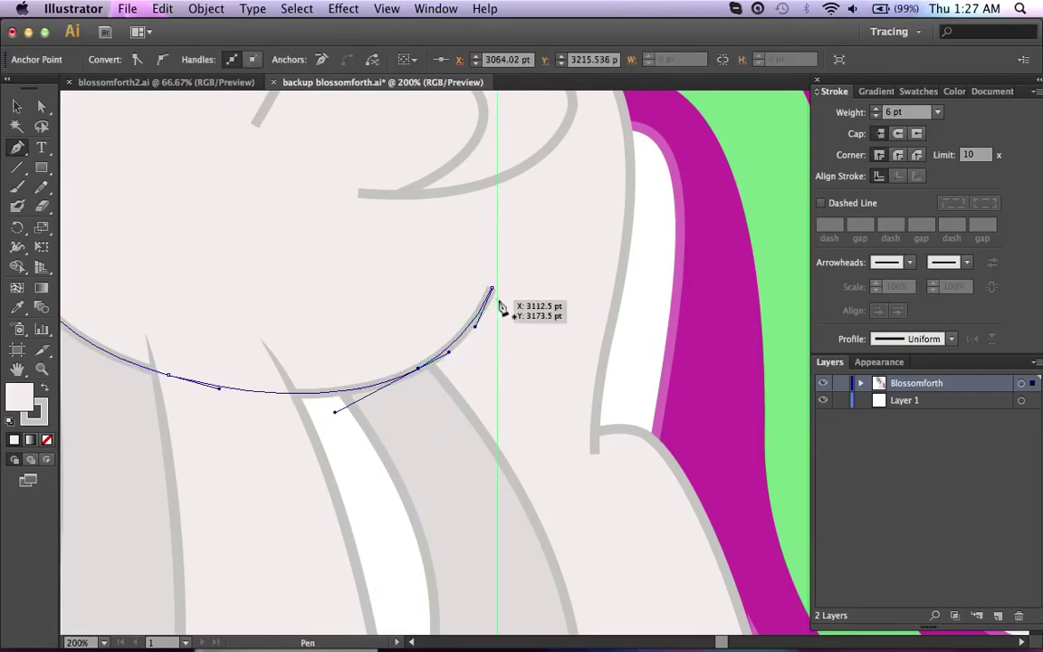
# - Taper the hind end of the belly outline to a point with the Width tool
pyautogui.hotkey('shift', 'w')
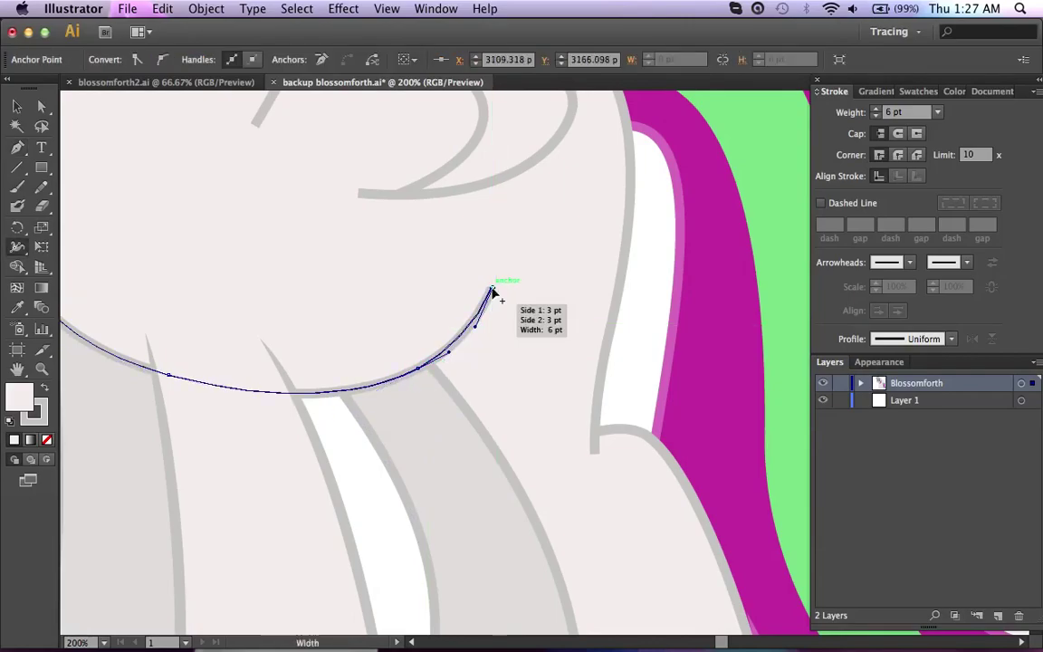
pyautogui.doubleClick(492, 290)
pyautogui.press('Return')
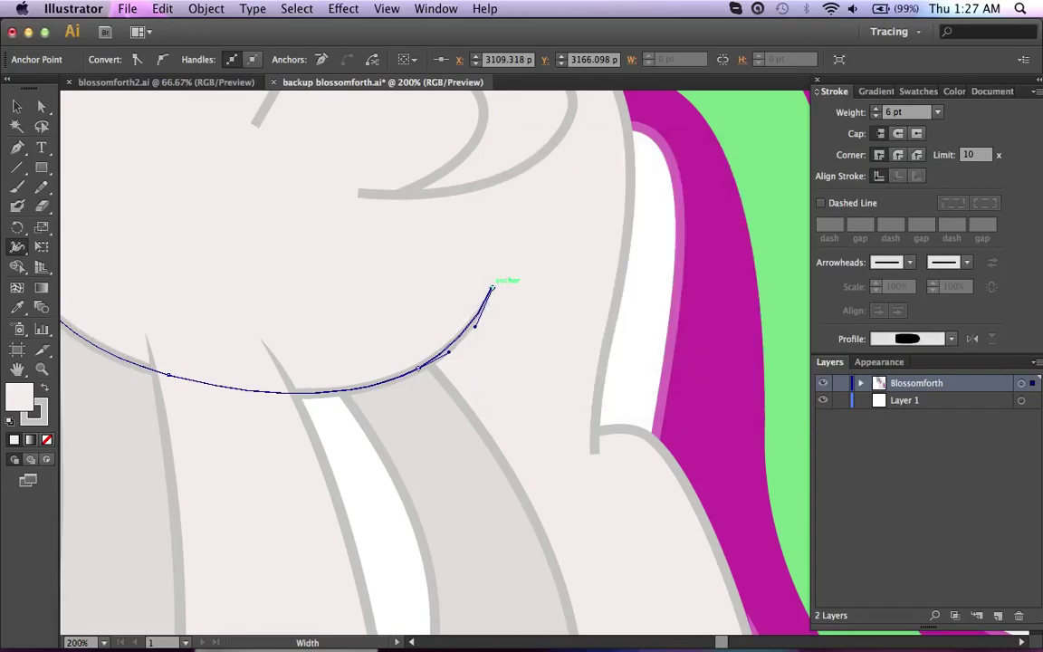
# - Even out the belly outline's thickness with a width point at the anchor beside the front leg
pyautogui.scroll(2, 372, 399)
pyautogui.hscroll(-5, 372, 399)
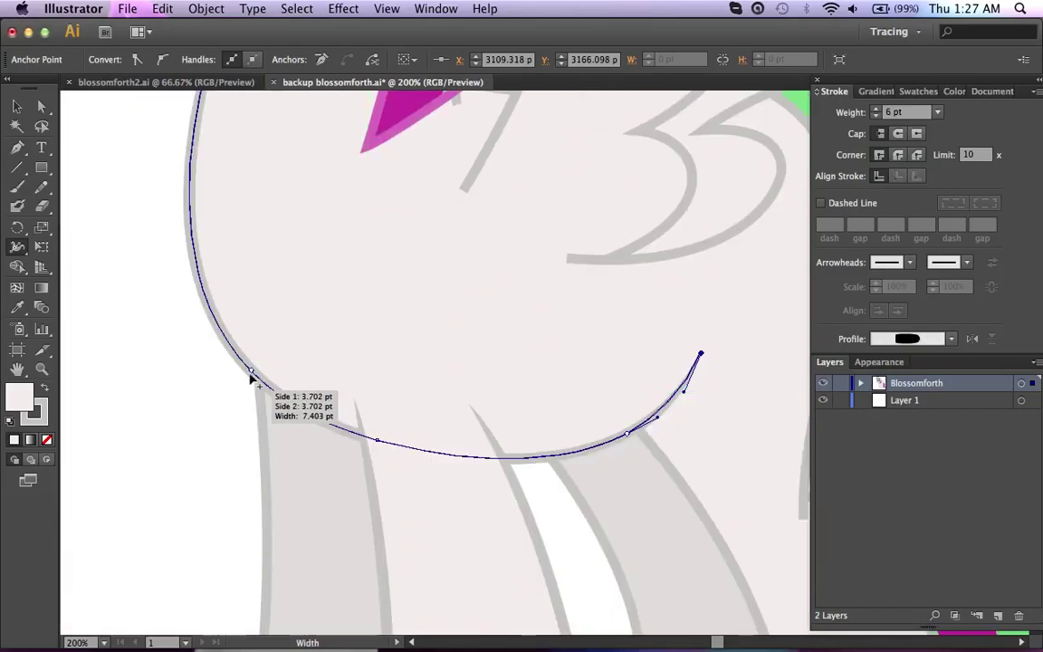
pyautogui.press('a')
pyautogui.keyDown('super'); pyautogui.click(378, 442); pyautogui.keyUp('super')
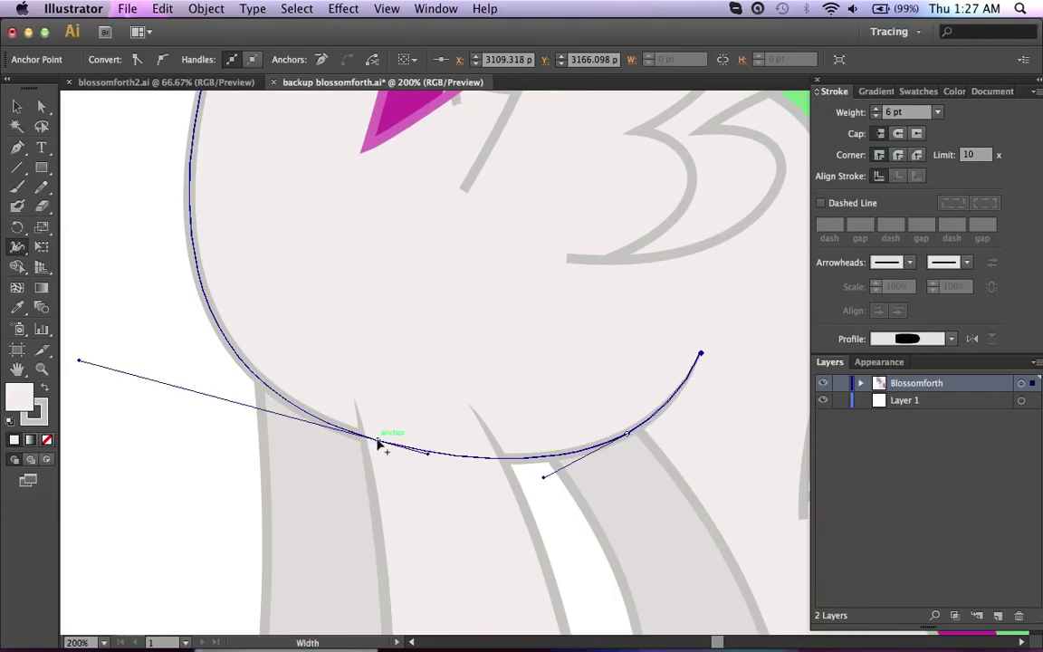
pyautogui.doubleClick(379, 441)
pyautogui.press('Return')
# - Taper the lower end of the back and flank outline to a point at the hind leg
pyautogui.scroll(6, 378, 442)
pyautogui.hscroll(-3, 378, 442)
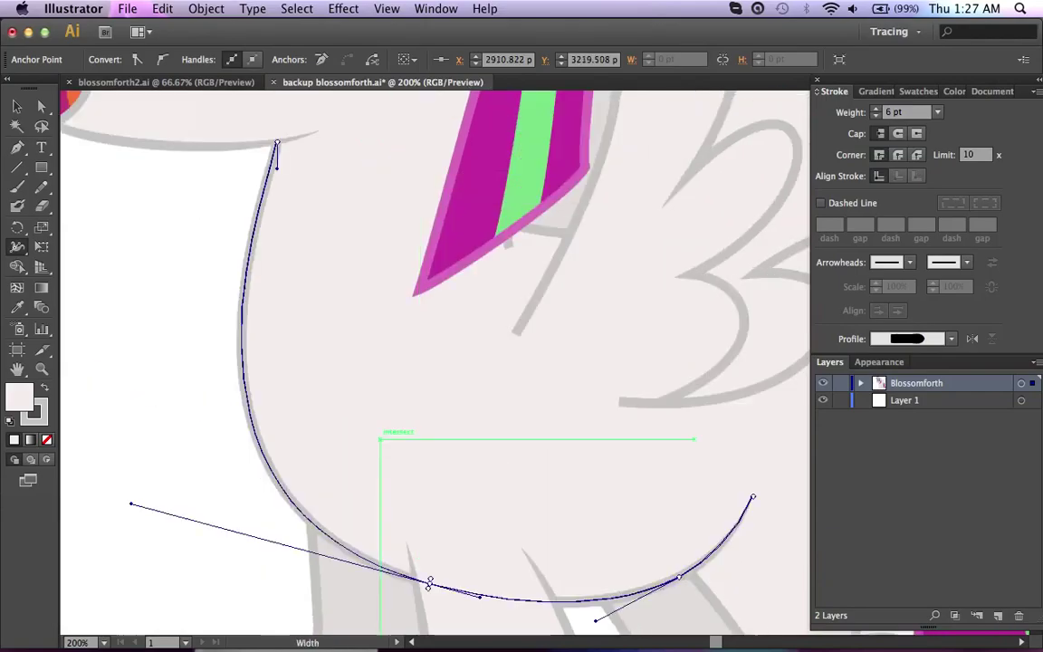
pyautogui.press('super')
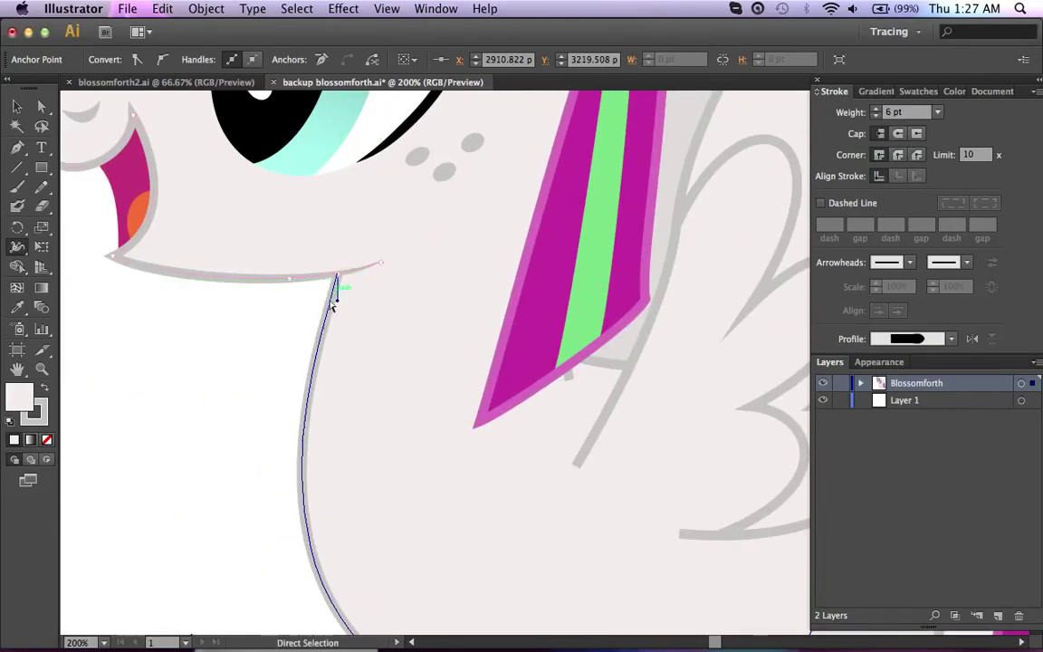
pyautogui.scroll(-8, 326, 319)
pyautogui.hscroll(-3, 327, 319)
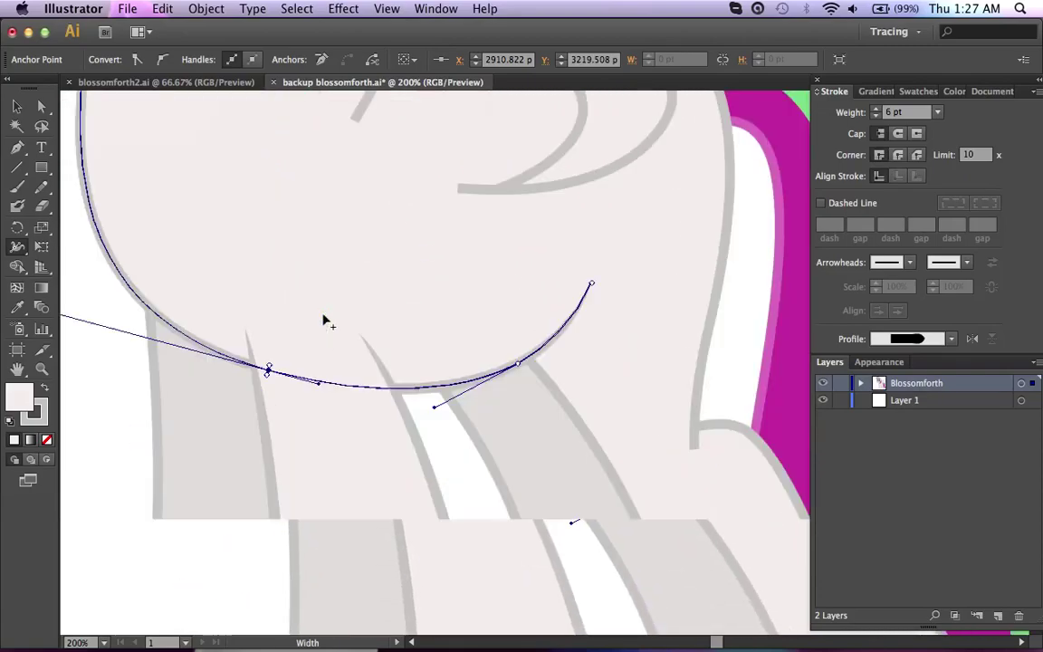
pyautogui.scroll(-2, 566, 396)
pyautogui.hscroll(5, 566, 396)
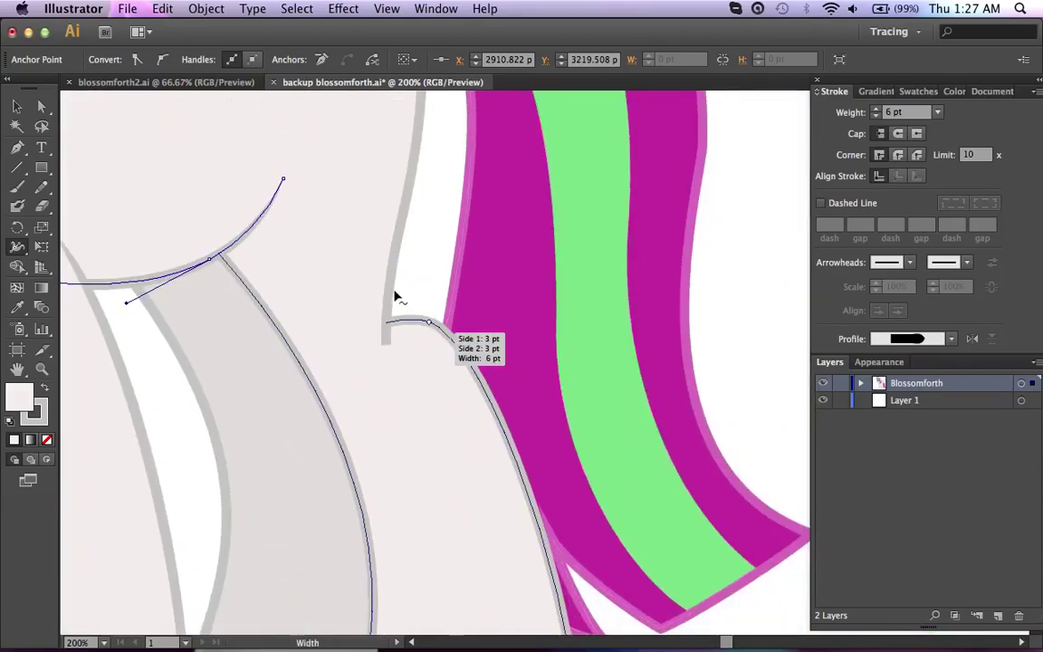
pyautogui.keyDown('super'); pyautogui.click(392, 286); pyautogui.keyUp('super')
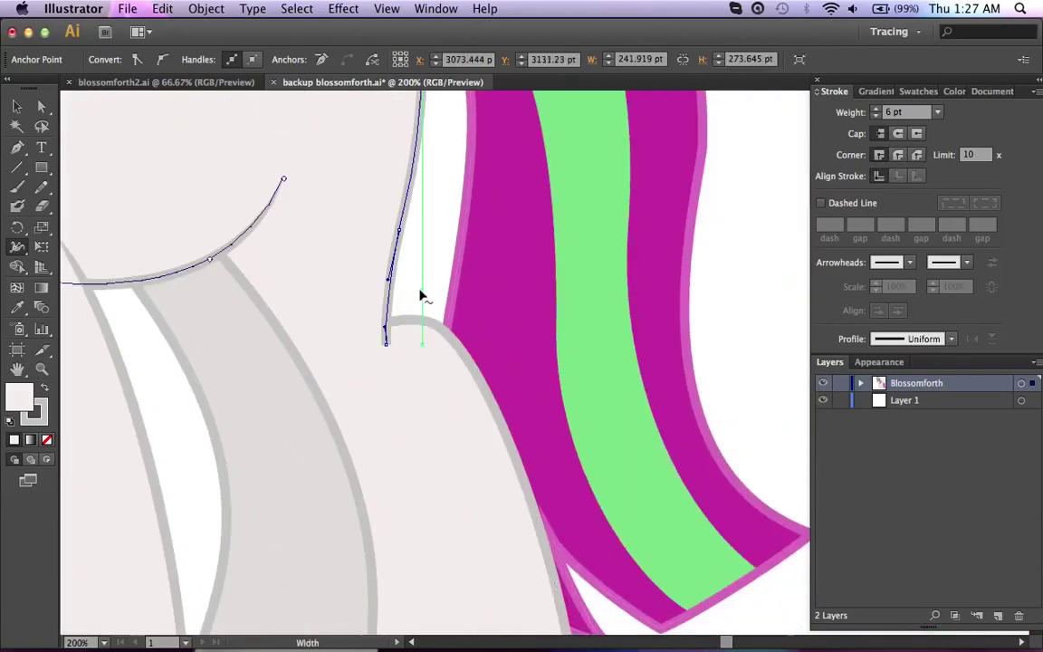
pyautogui.keyDown('super'); pyautogui.click(388, 346); pyautogui.keyUp('super')
pyautogui.doubleClick(388, 346)
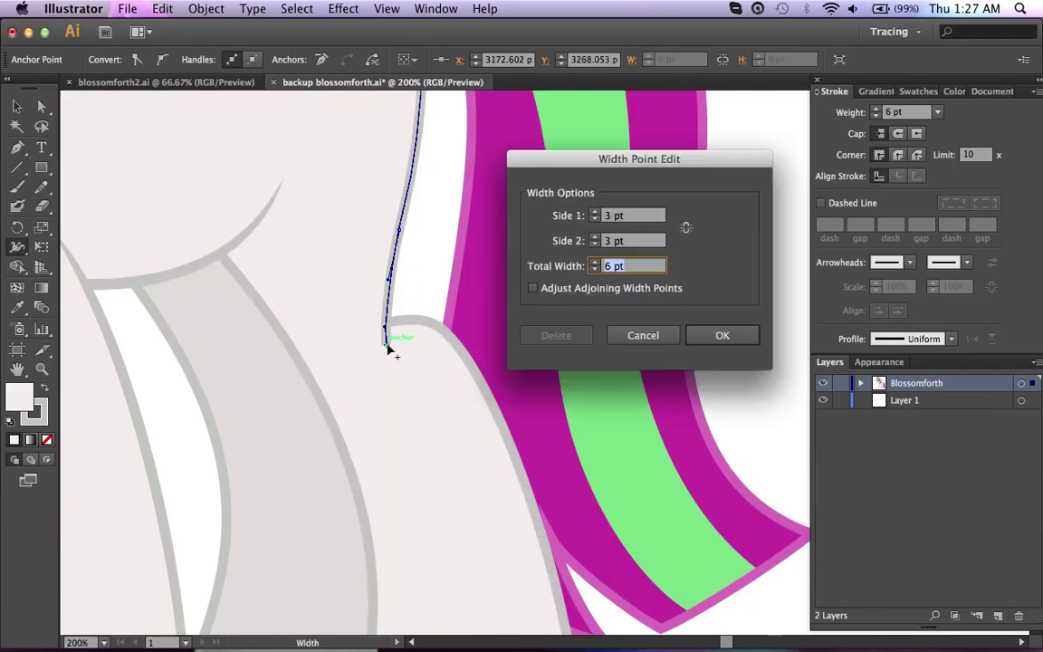
pyautogui.press('Return')
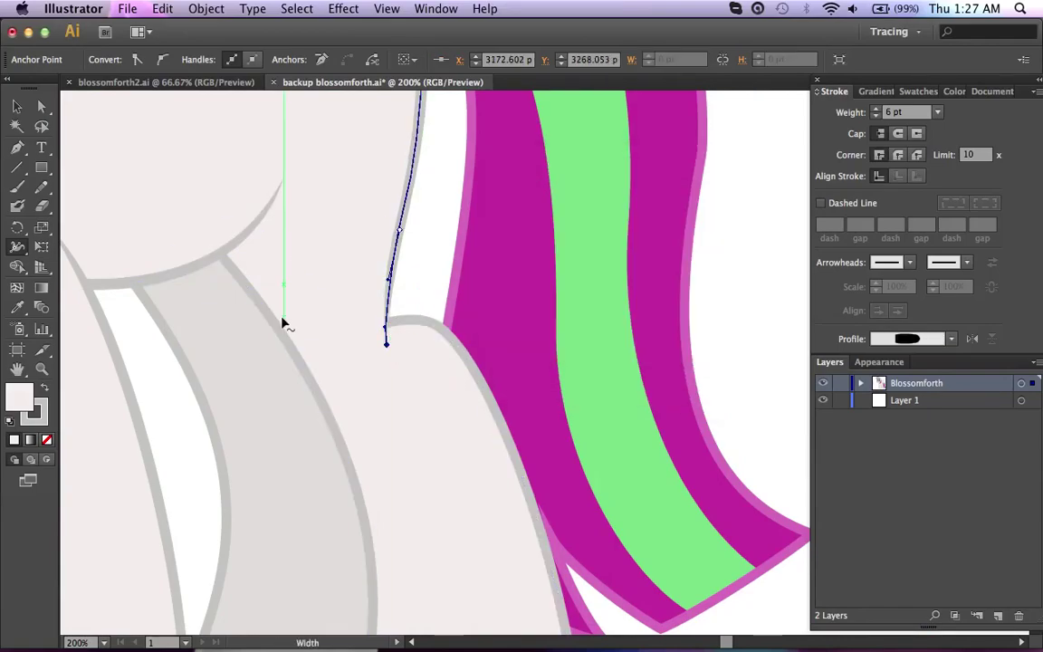
# - Add anchor points with the Pen tool near both open ends of the left wing outline
pyautogui.scroll(10, 281, 321)
pyautogui.hscroll(5, 282, 322)
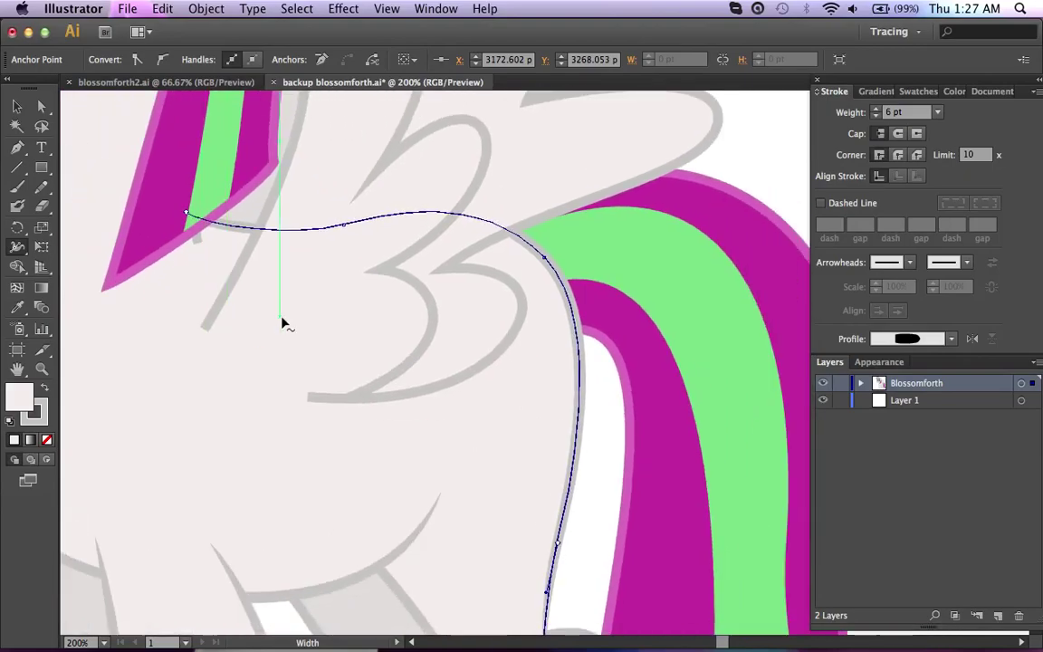
pyautogui.keyDown('super'); pyautogui.click(367, 400); pyautogui.keyUp('super')
pyautogui.keyDown('super'); pyautogui.click(324, 400); pyautogui.keyUp('super')
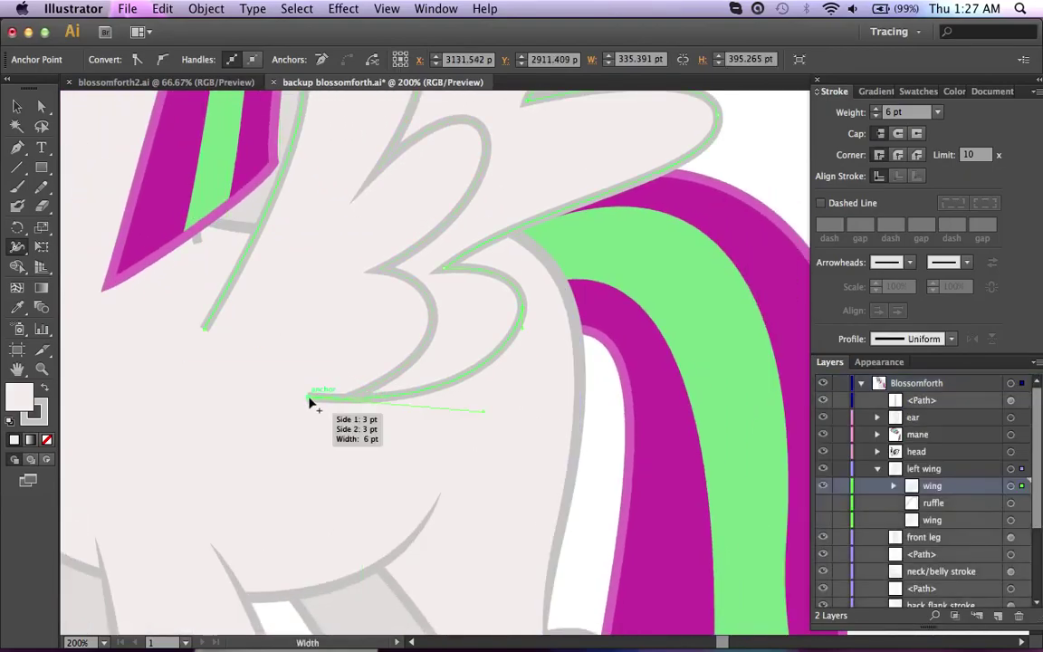
pyautogui.press('p')
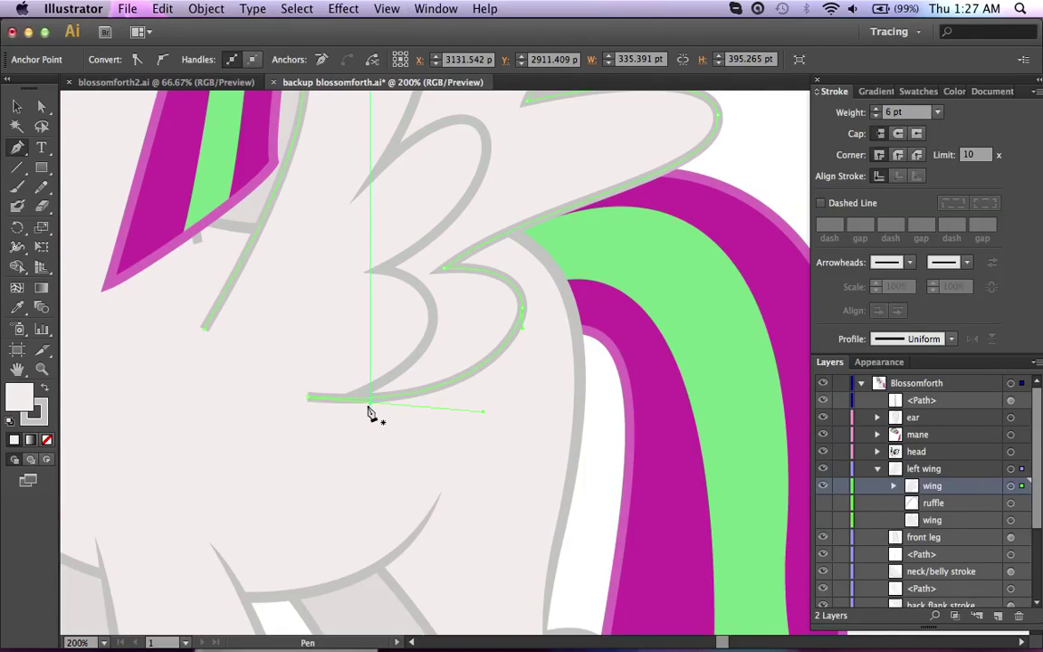
pyautogui.click(370, 399)
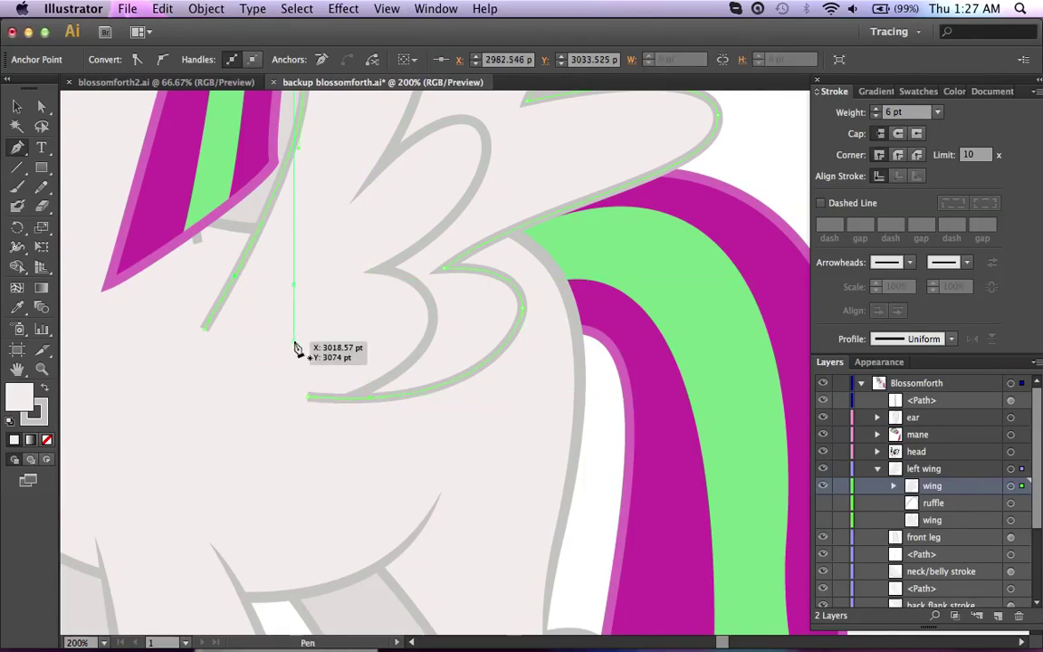
# - Taper both open ends of the left wing outline to points with a total width of 0
pyautogui.hotkey('shift', 'w')
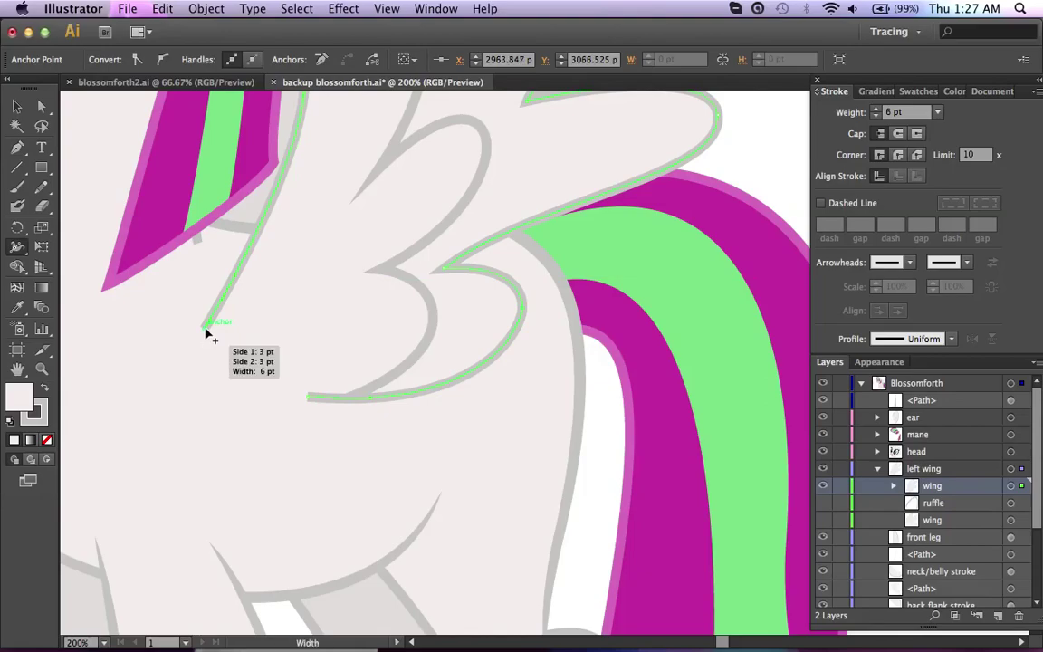
pyautogui.doubleClick(207, 332)
pyautogui.press('Return')
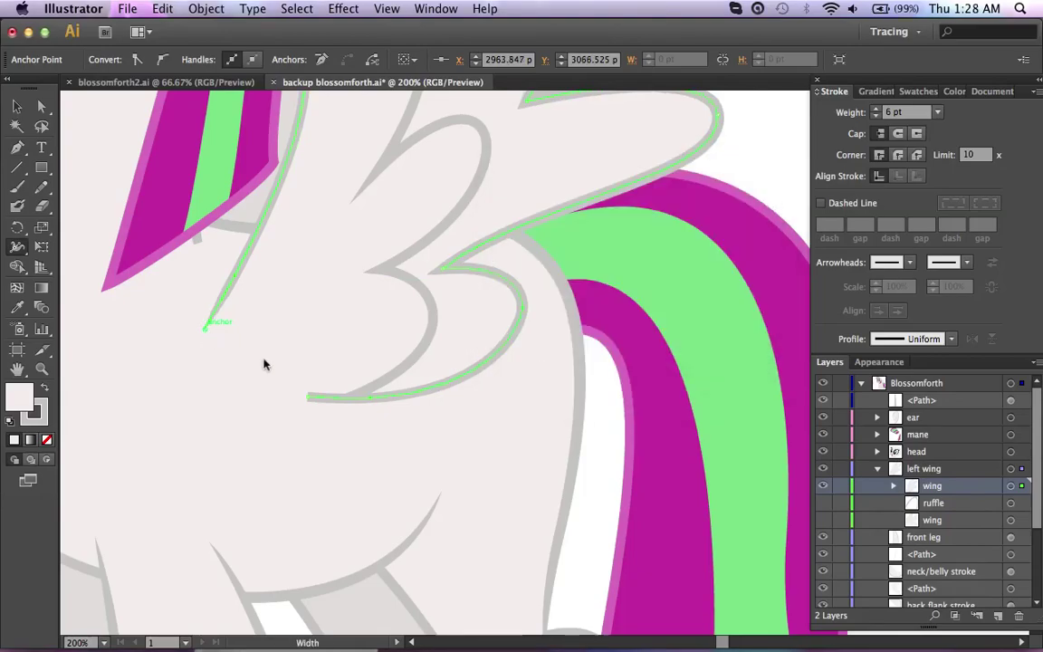
pyautogui.doubleClick(309, 400)
pyautogui.write('0')
pyautogui.press('Return')
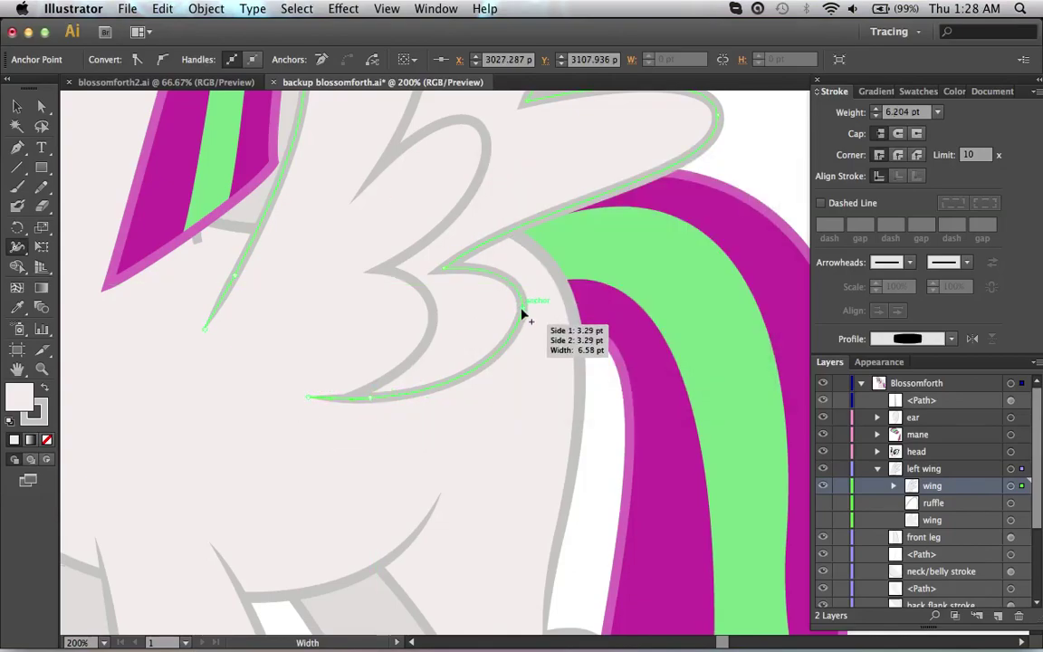
# - Set the total stroke width to 6 pt at the lowest feather's tip and at the notch just above it
pyautogui.scroll(1, 521, 311)
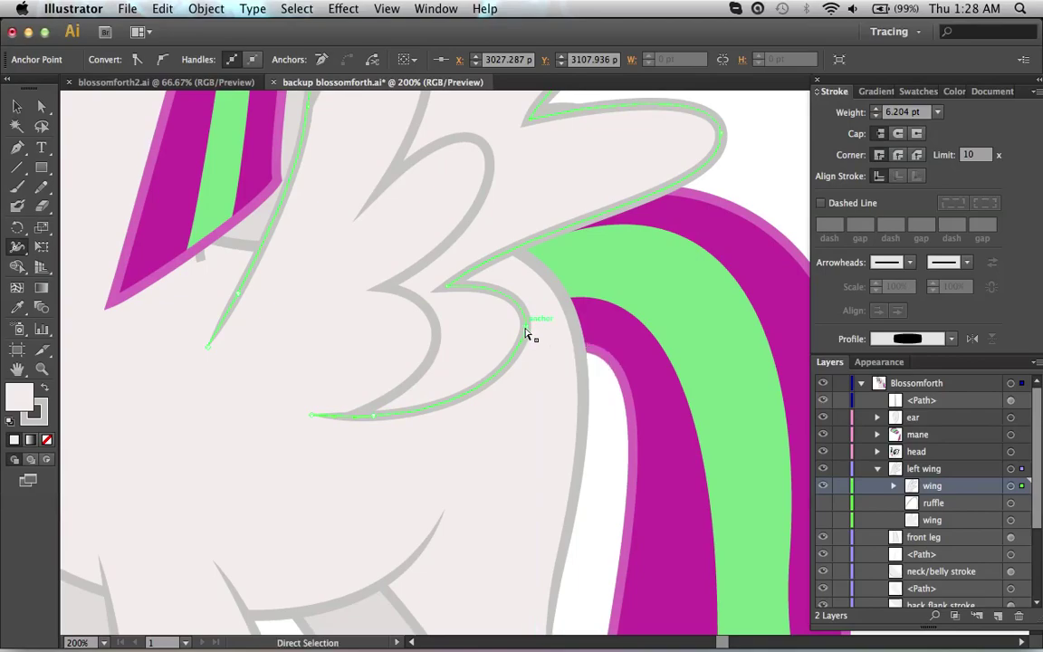
pyautogui.doubleClick(528, 332)
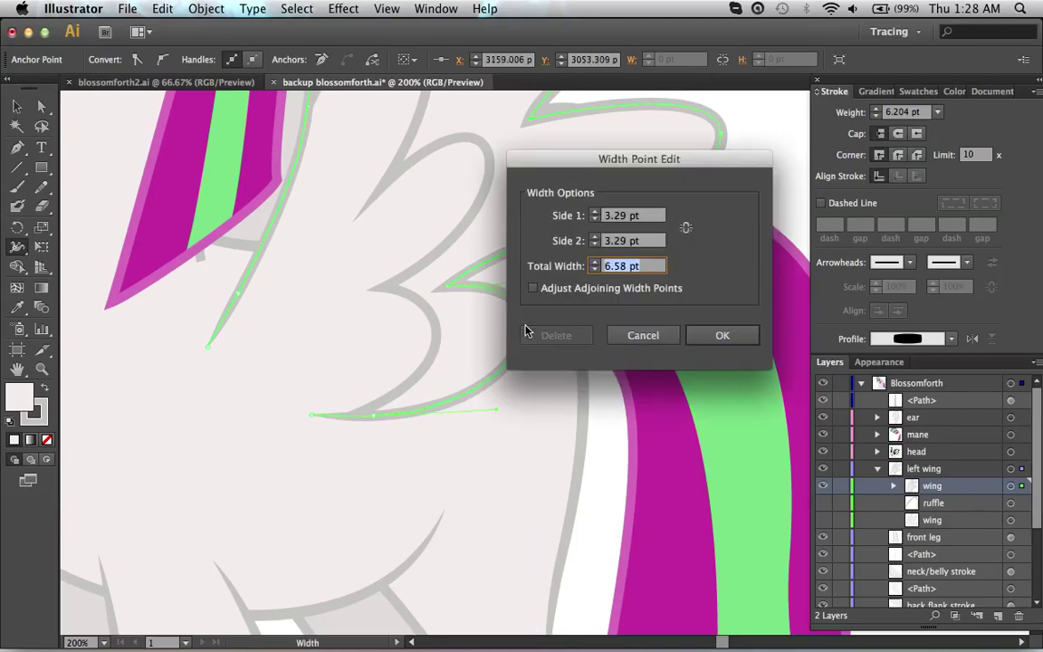
pyautogui.write('6')
pyautogui.press('Return')
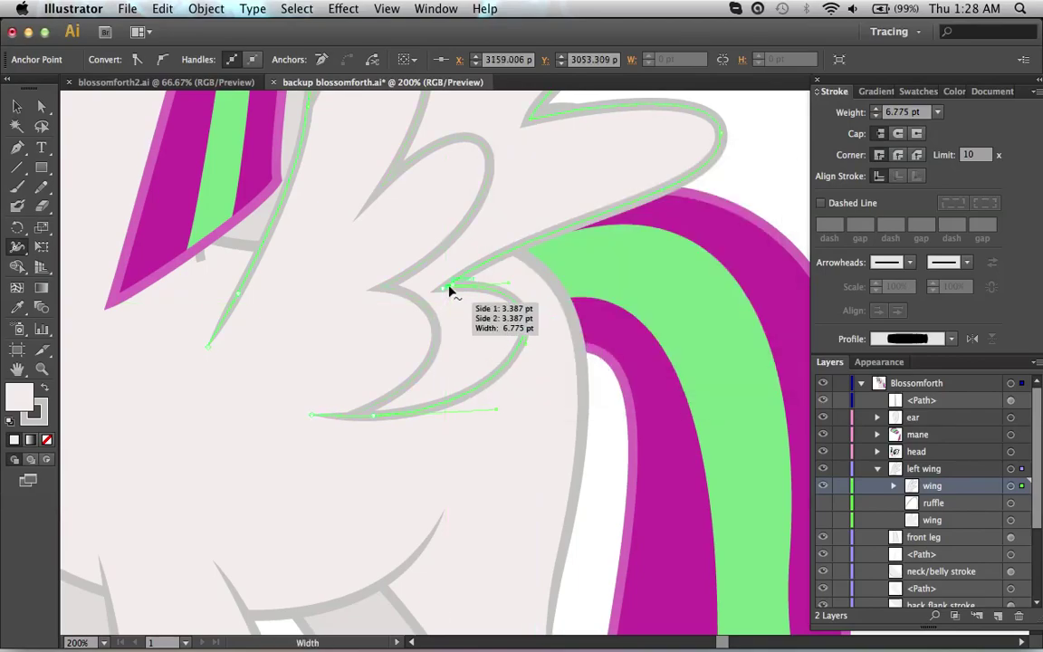
pyautogui.scroll(10, 449, 290)
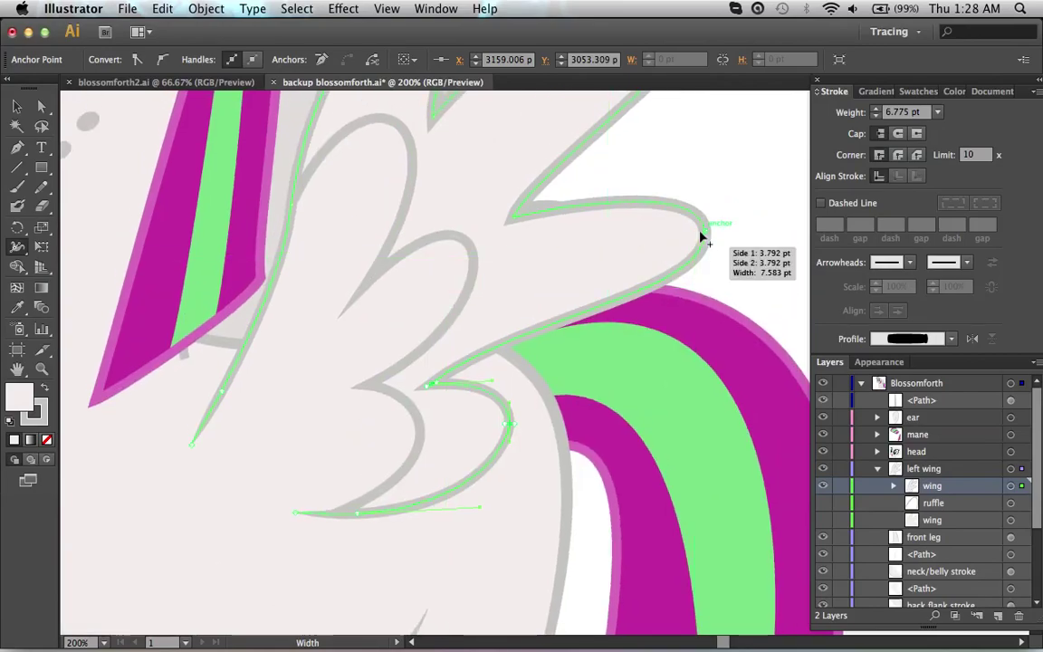
pyautogui.doubleClick(433, 388)
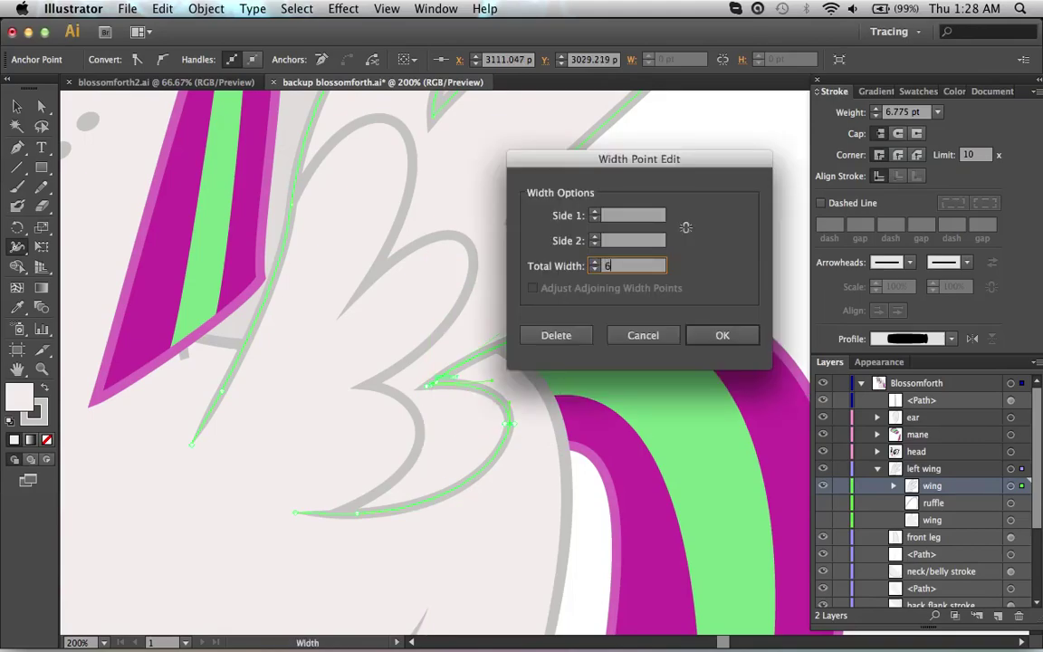
pyautogui.press('Return')
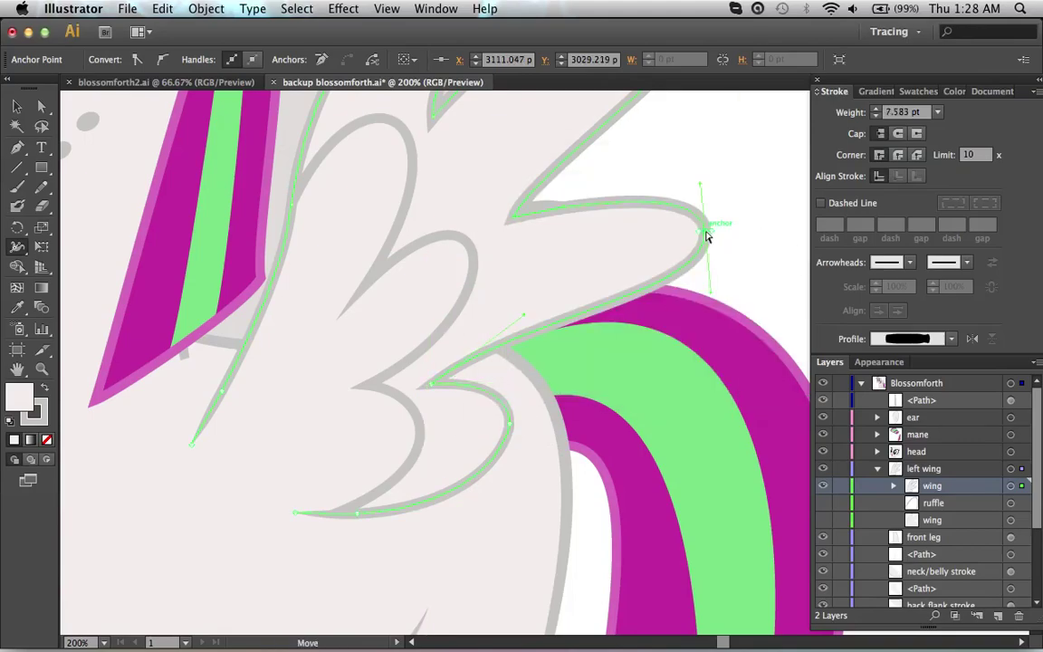
# - Set the total stroke width to 6 pt at the second feather's tip and add a width point at the notch above it
pyautogui.doubleClick(707, 235)
pyautogui.press('Return')
pyautogui.scroll(1, 589, 263)
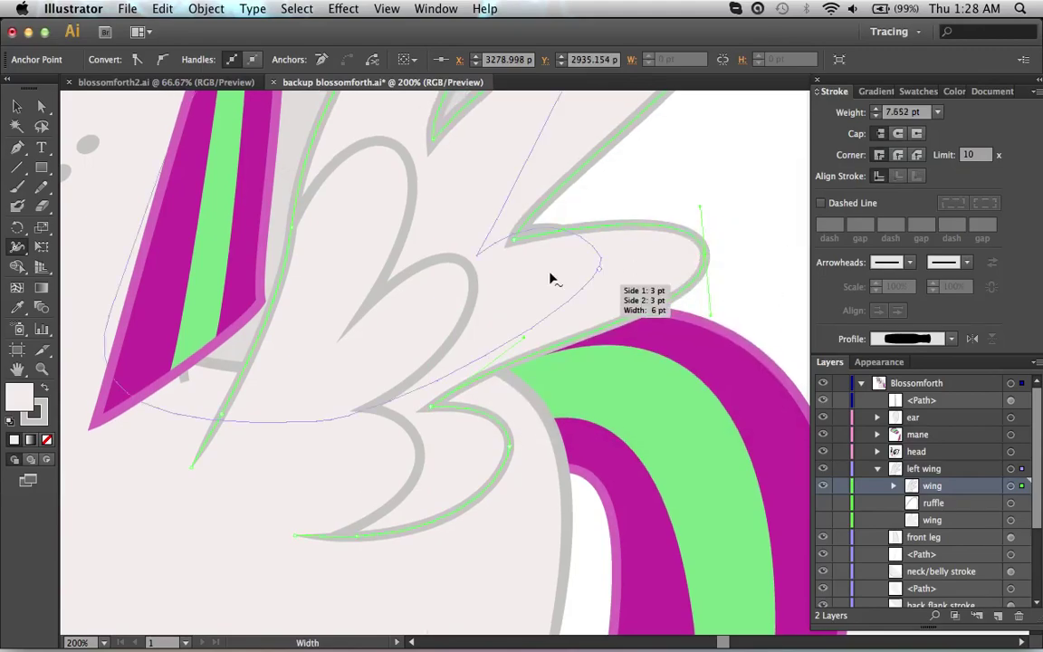
pyautogui.press('a')
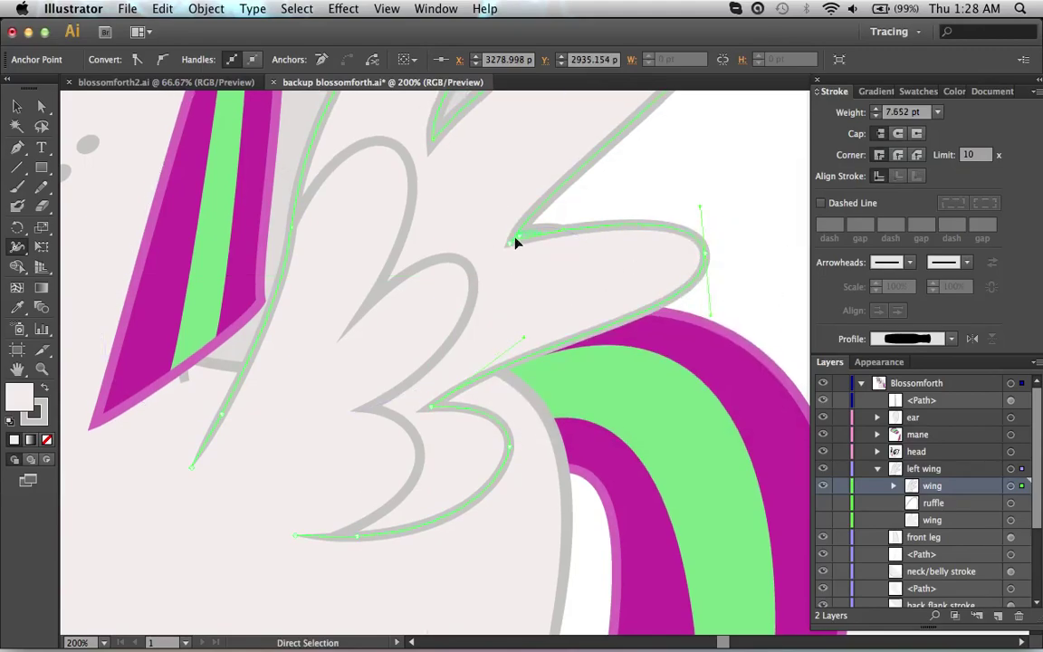
pyautogui.hotkey('shift', 'w')
pyautogui.doubleClick(517, 237)
pyautogui.press('Return')
# - Set the total stroke width to 6 pt at the tips of the two uppermost feathers of the left wing outline
pyautogui.scroll(5, 513, 236)
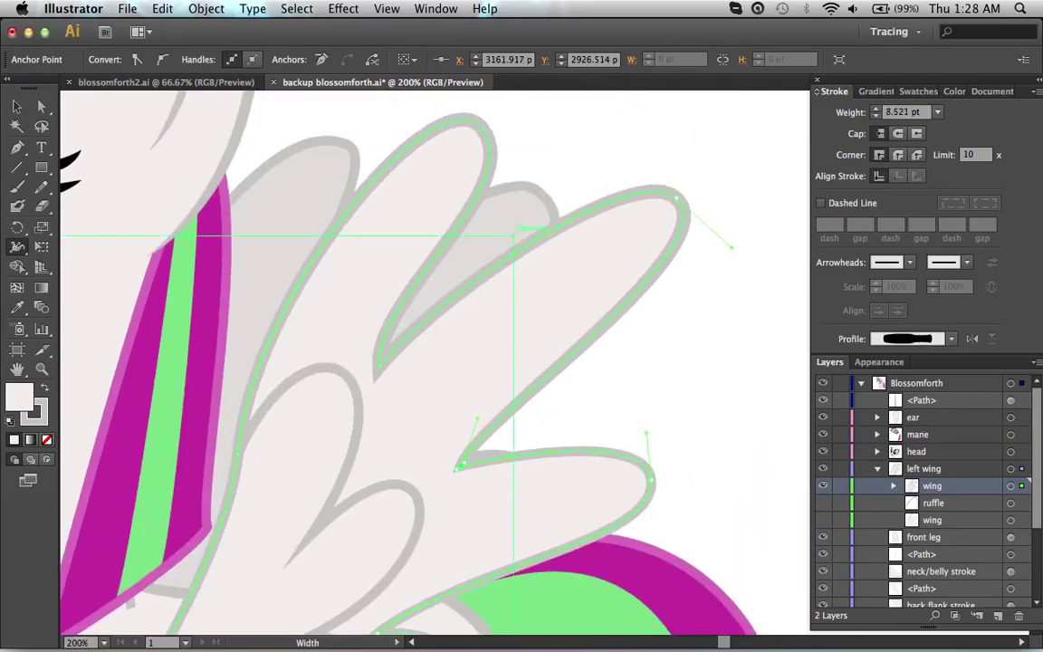
pyautogui.scroll(4, 514, 236)
pyautogui.keyDown('super'); pyautogui.click(645, 277); pyautogui.keyUp('super')
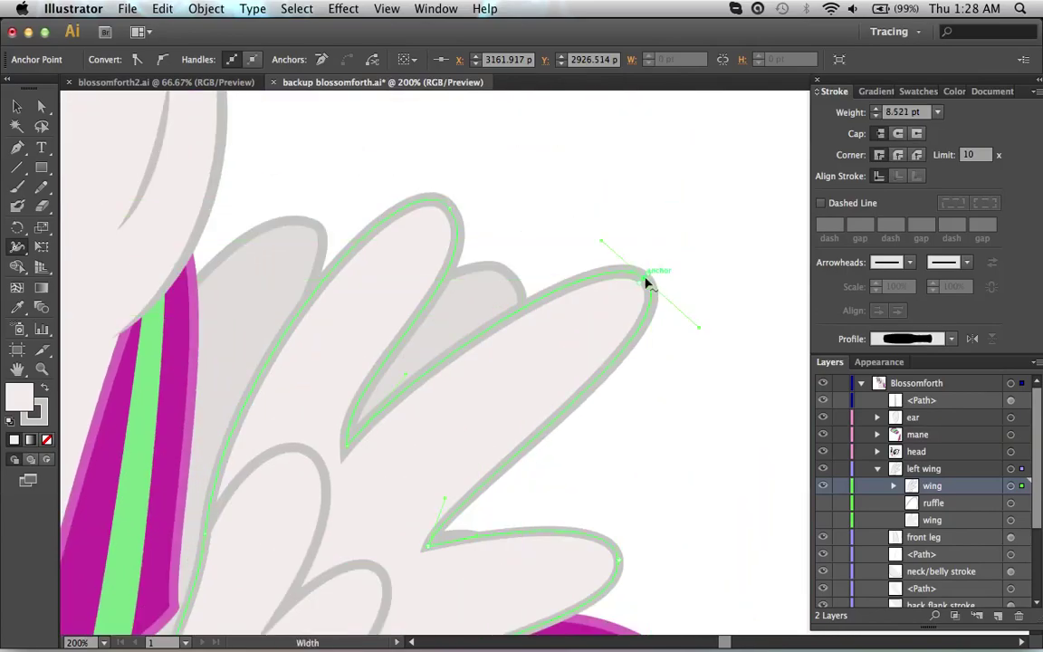
pyautogui.doubleClick(646, 282)
pyautogui.press('Return')
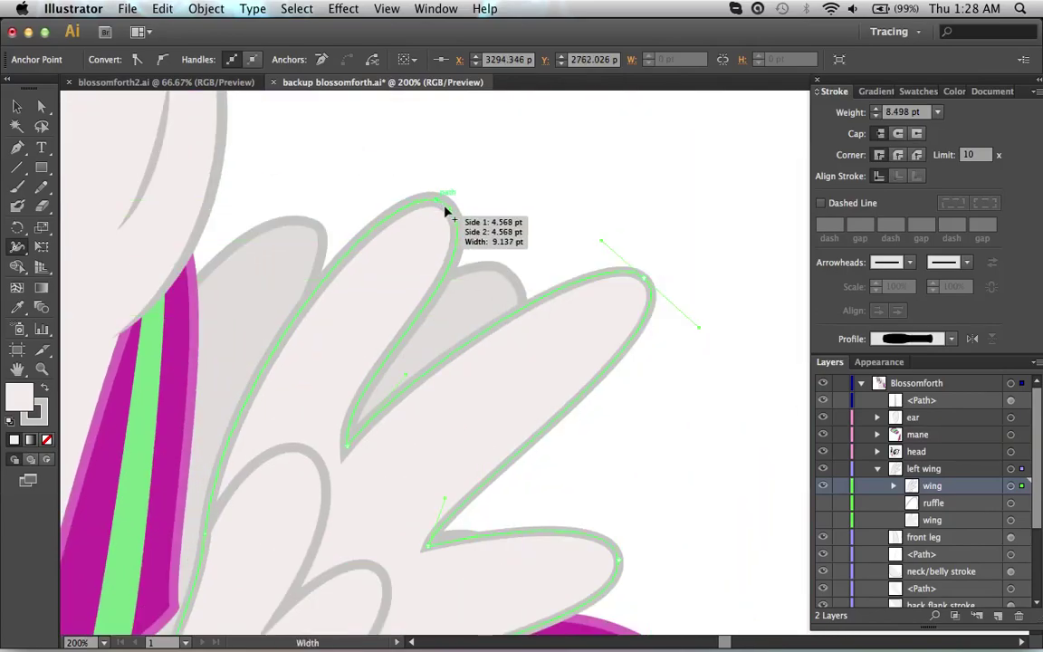
pyautogui.press('super')
pyautogui.keyDown('super'); pyautogui.click(453, 214); pyautogui.keyUp('super')
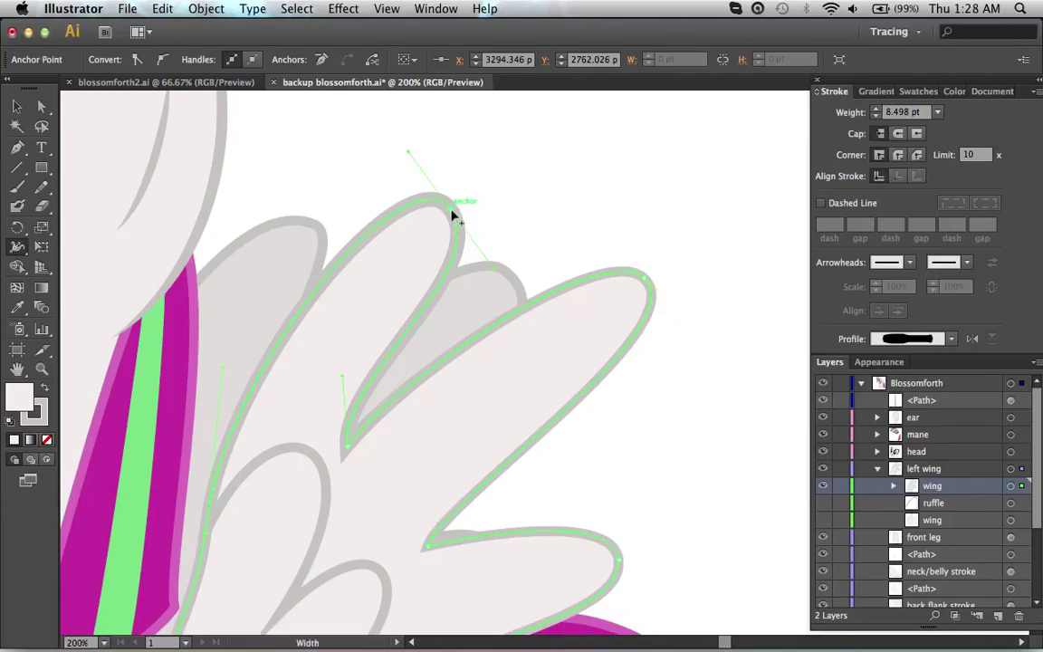
pyautogui.doubleClick(452, 213)
pyautogui.press('Return')
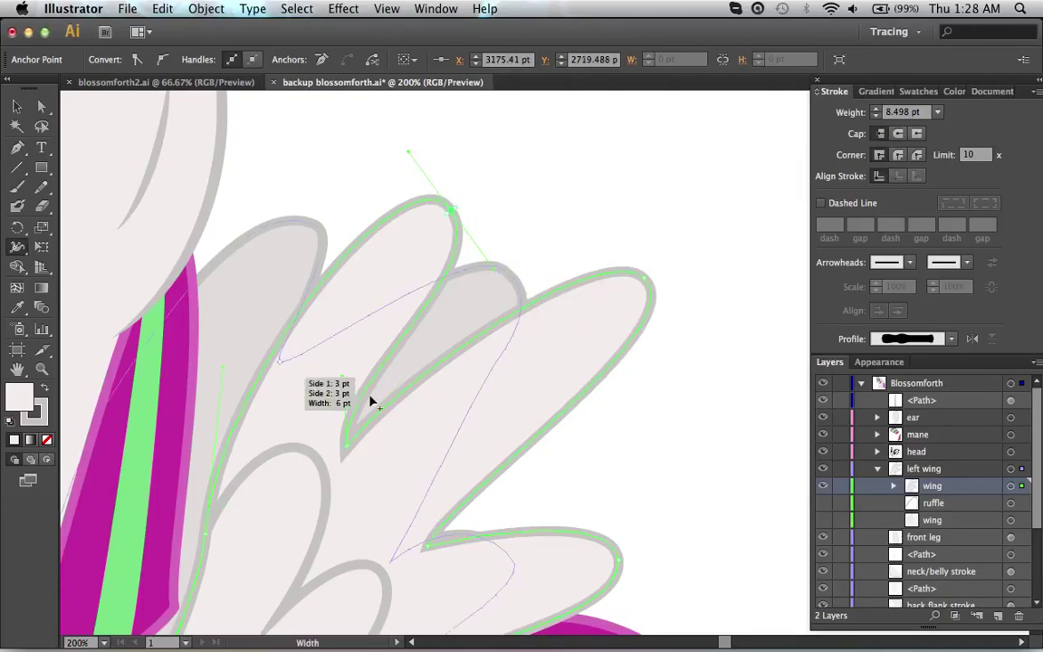
# - Set the total stroke width to 6 pt at the notch between the two uppermost feathers
pyautogui.keyDown('super'); pyautogui.click(349, 450); pyautogui.keyUp('super')
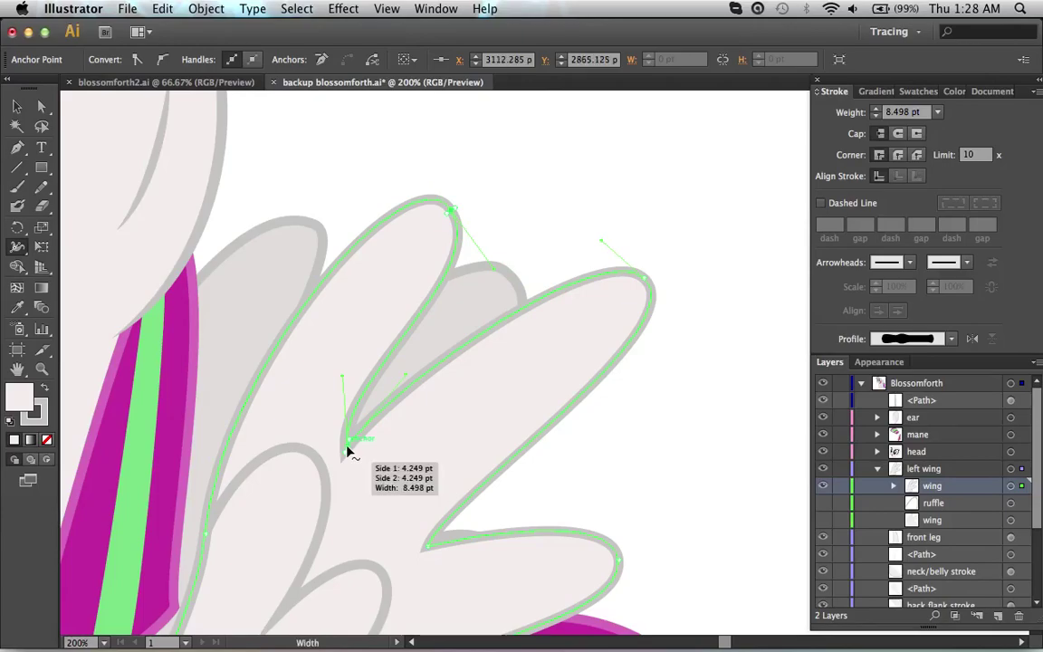
pyautogui.doubleClick(348, 450)
pyautogui.write('4')
pyautogui.press('Return')
# - Try to set the outline's total width to 6 pt at its front-edge anchor, where the inner feathers meet it
pyautogui.scroll(-5, 348, 450)
pyautogui.hscroll(-3, 349, 450)
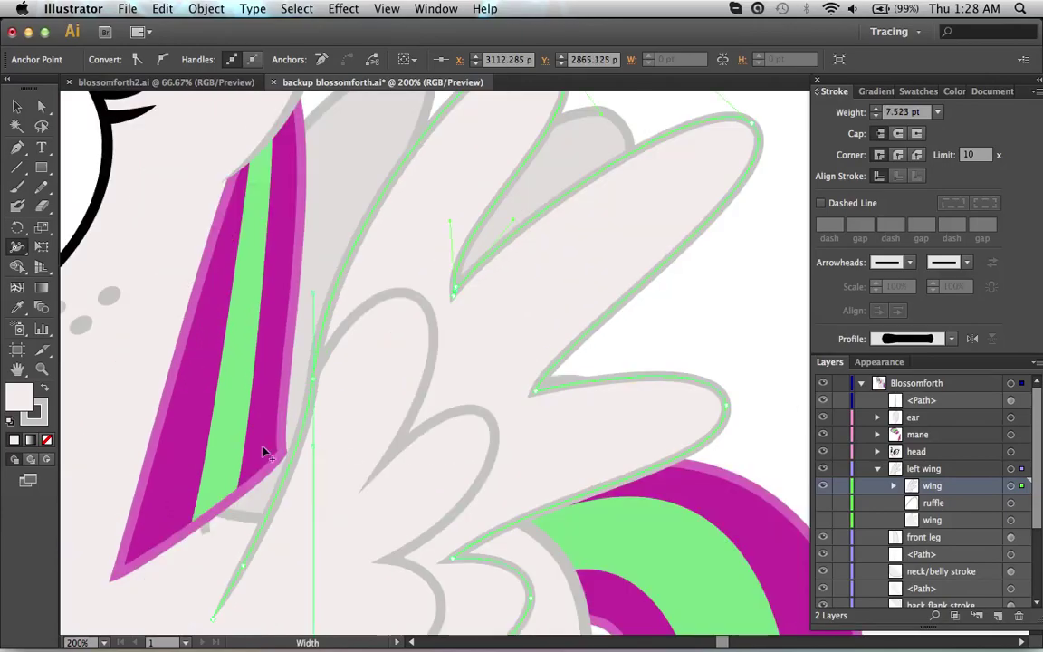
pyautogui.hotkey('shift', 'w')
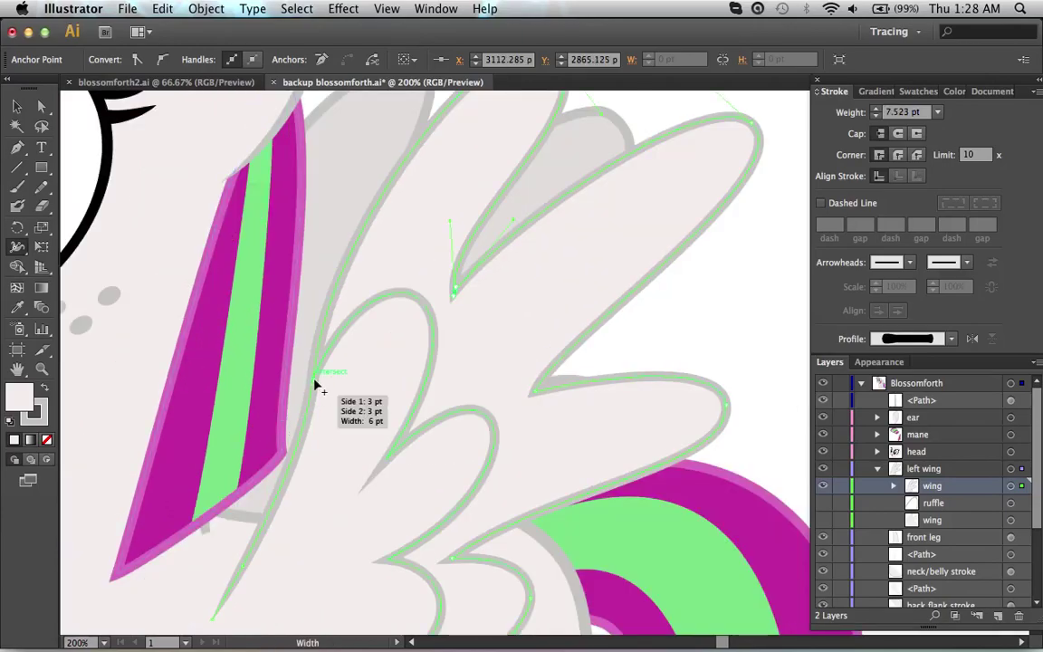
pyautogui.scroll(-5, 350, 276)
pyautogui.hscroll(-3, 350, 276)
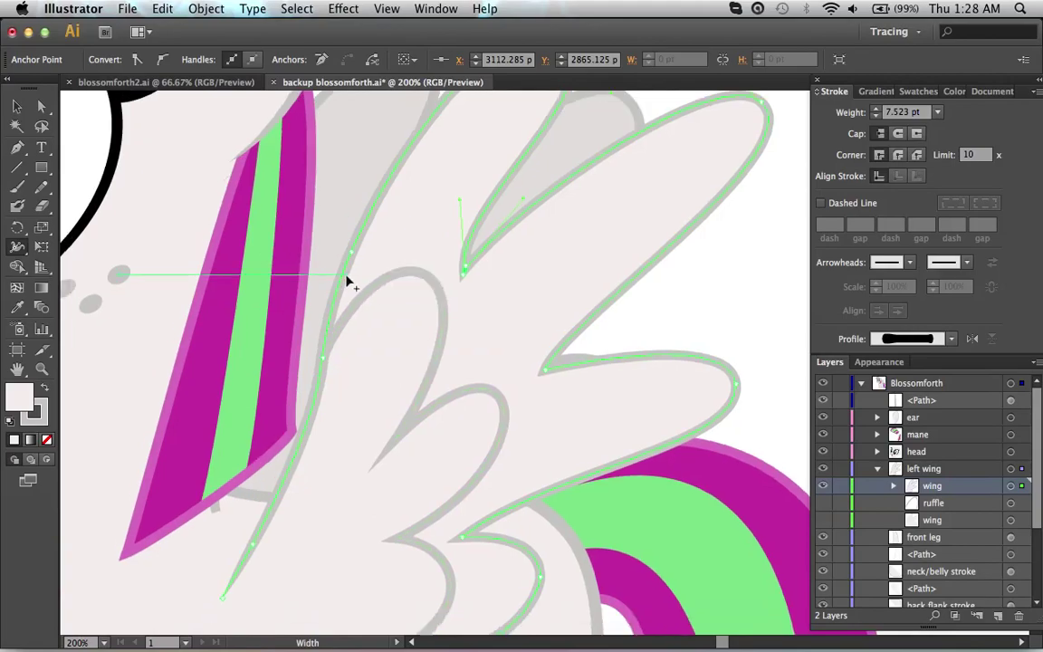
pyautogui.press('a')
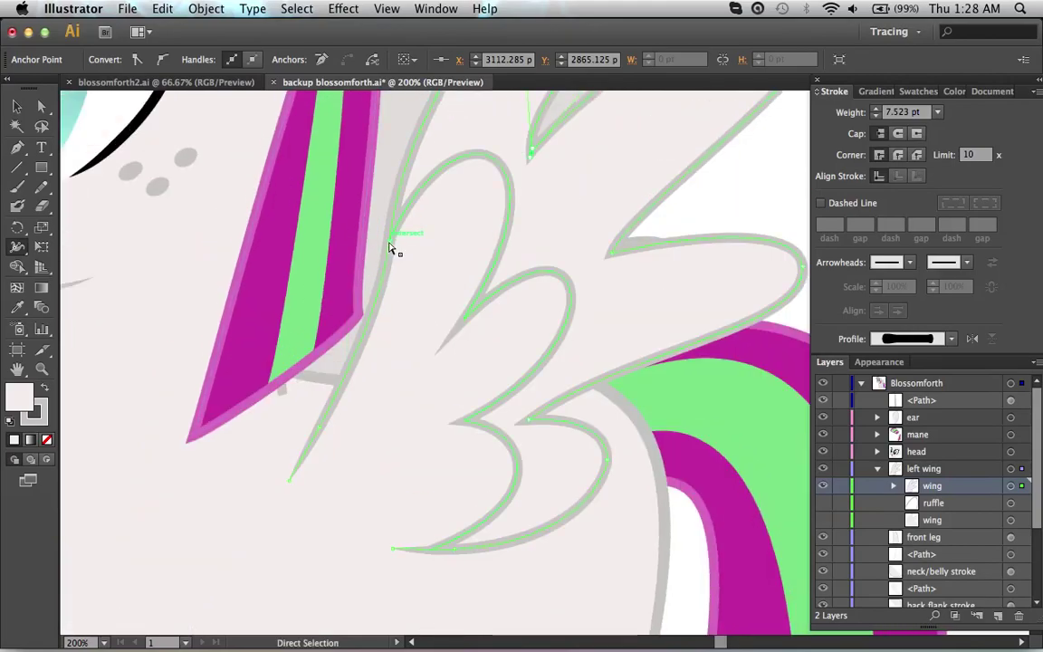
pyautogui.keyDown('super'); pyautogui.click(390, 242); pyautogui.keyUp('super')
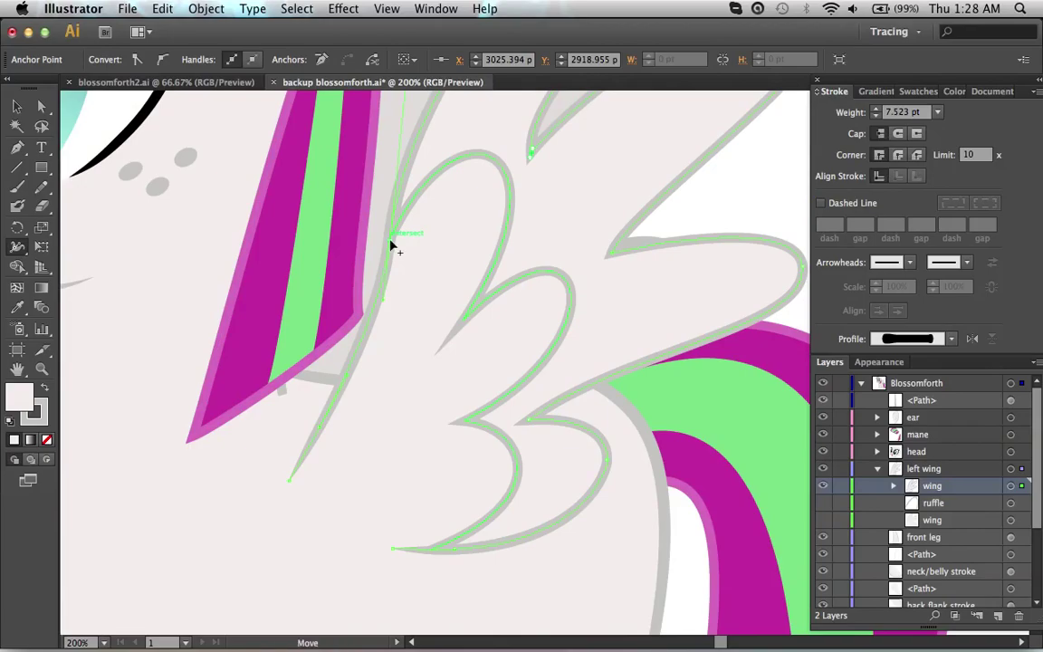
pyautogui.doubleClick(391, 244)
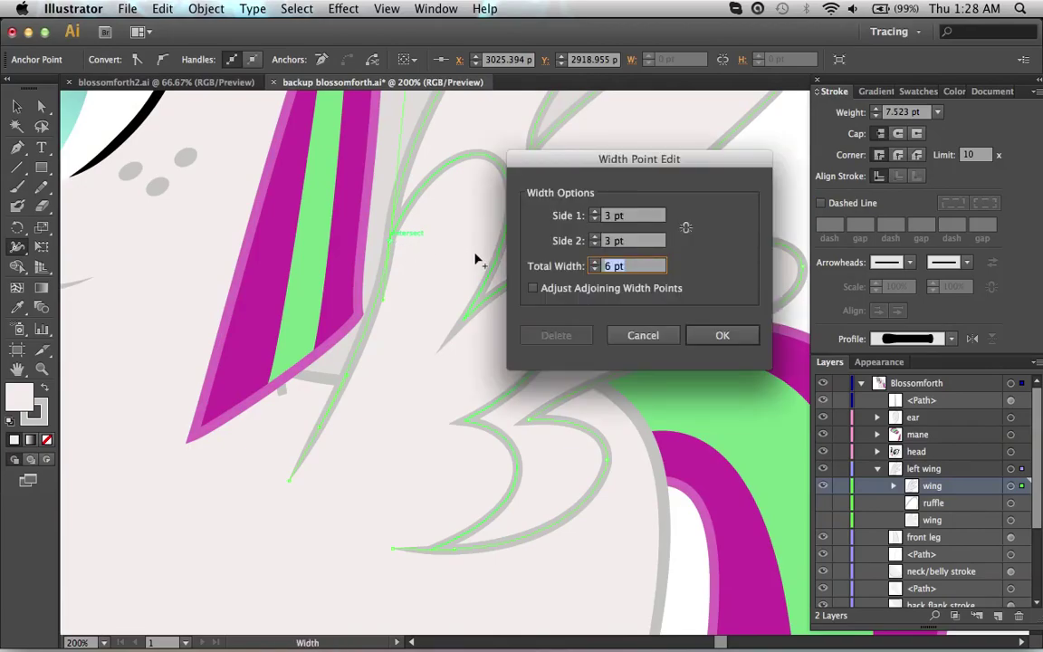
pyautogui.write('6')
pyautogui.press('Return')
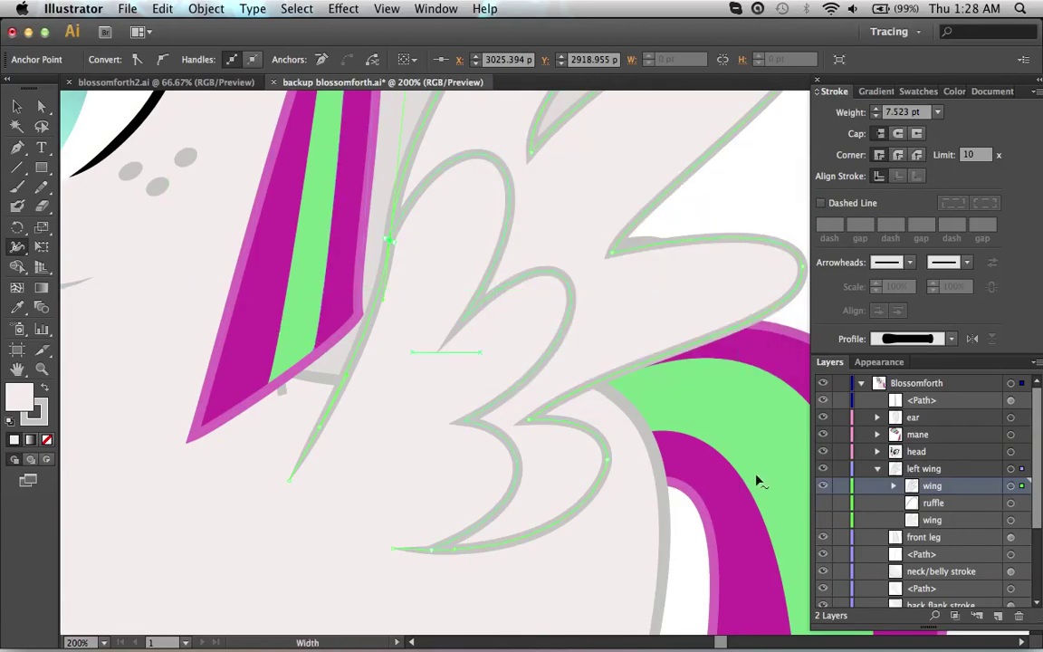
pyautogui.click(895, 487)
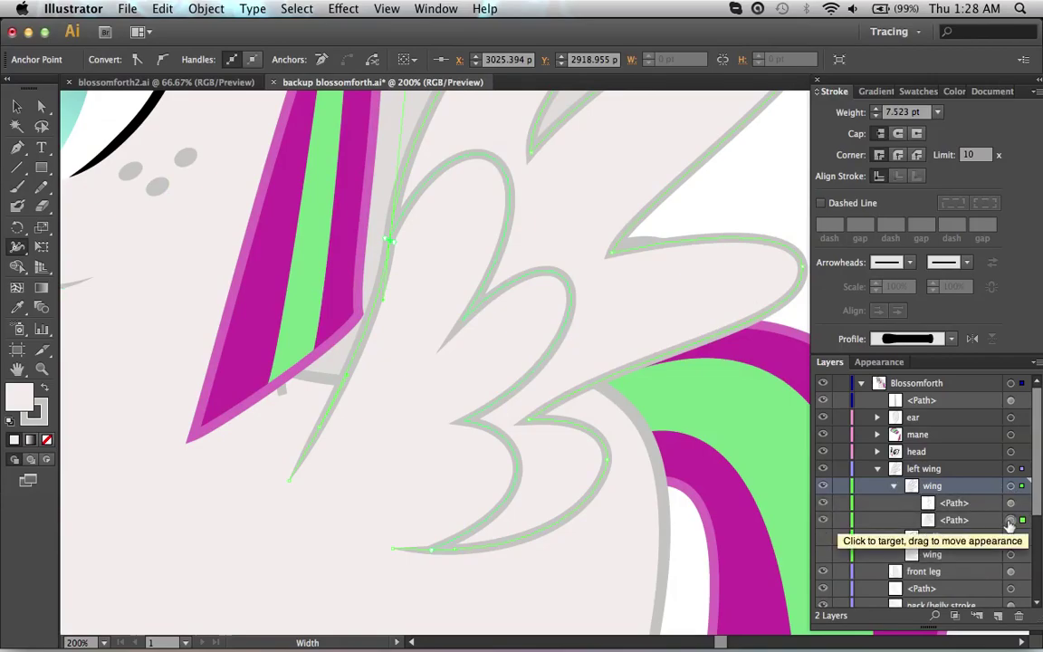
pyautogui.click(1037, 364)
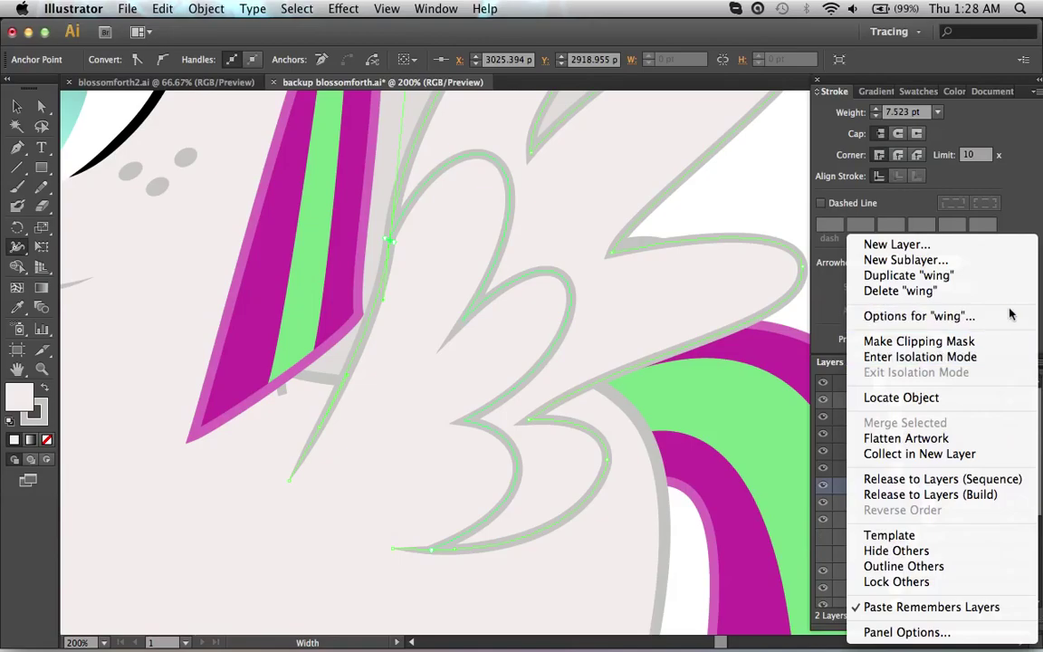
pyautogui.click(1003, 358)
pyautogui.scroll(1, 643, 367)
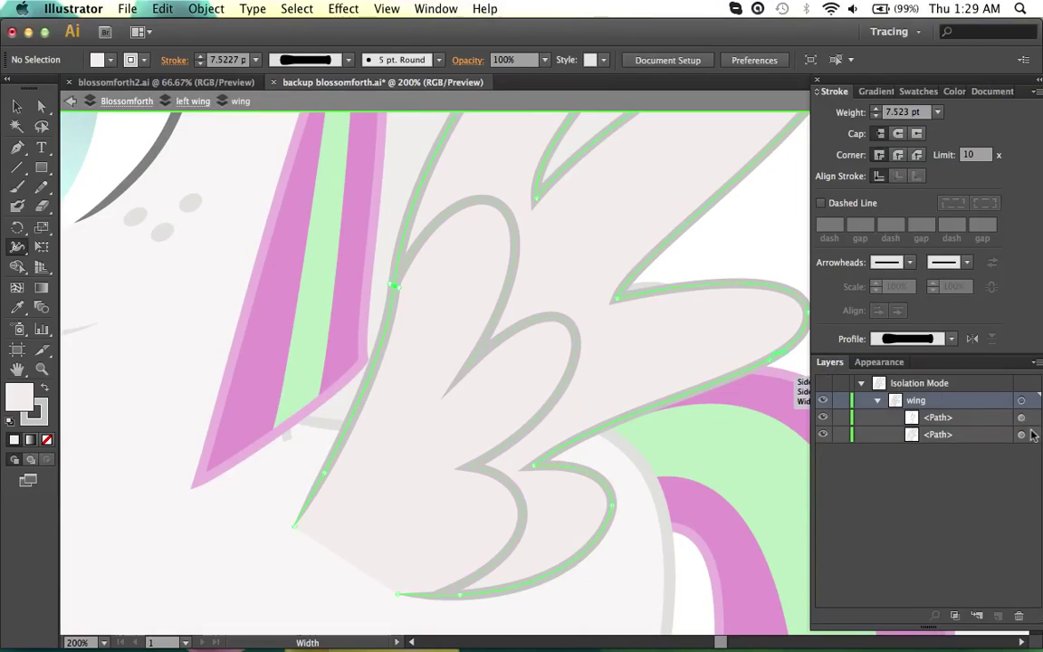
pyautogui.click(996, 441)
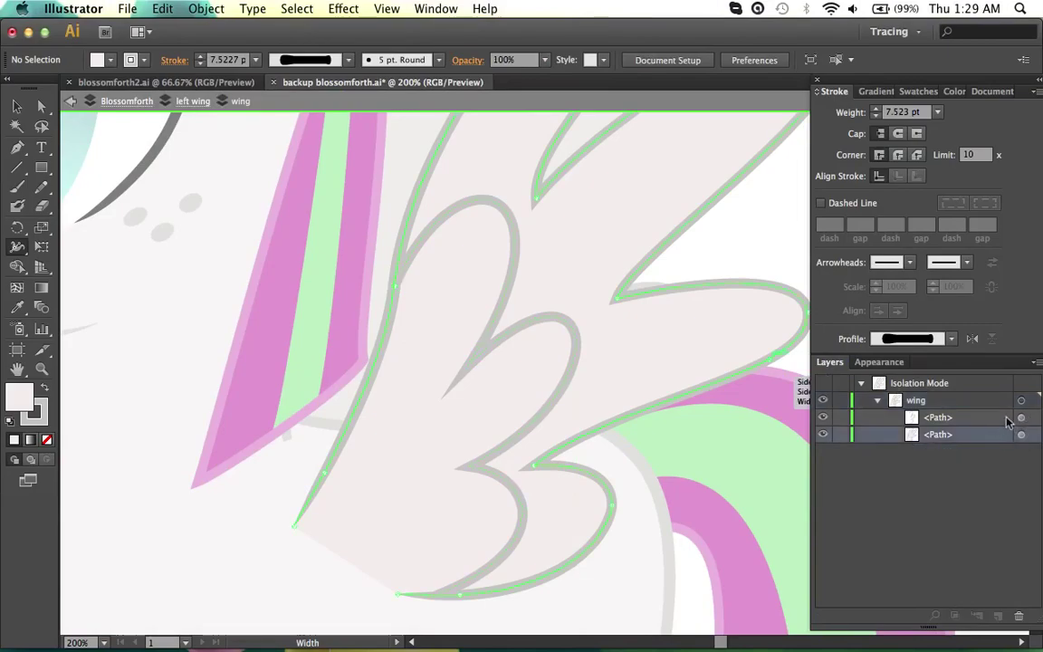
pyautogui.press('Escape')
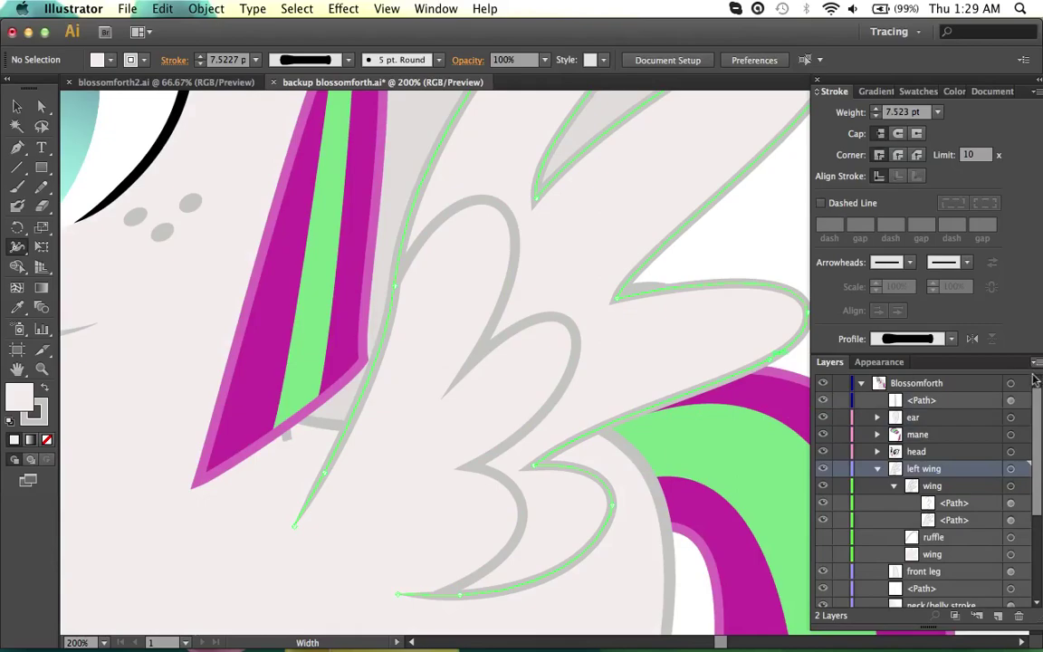
# - Isolate the wing's outer outline, the lower path in the wing group, for editing on its own
pyautogui.click(993, 522)
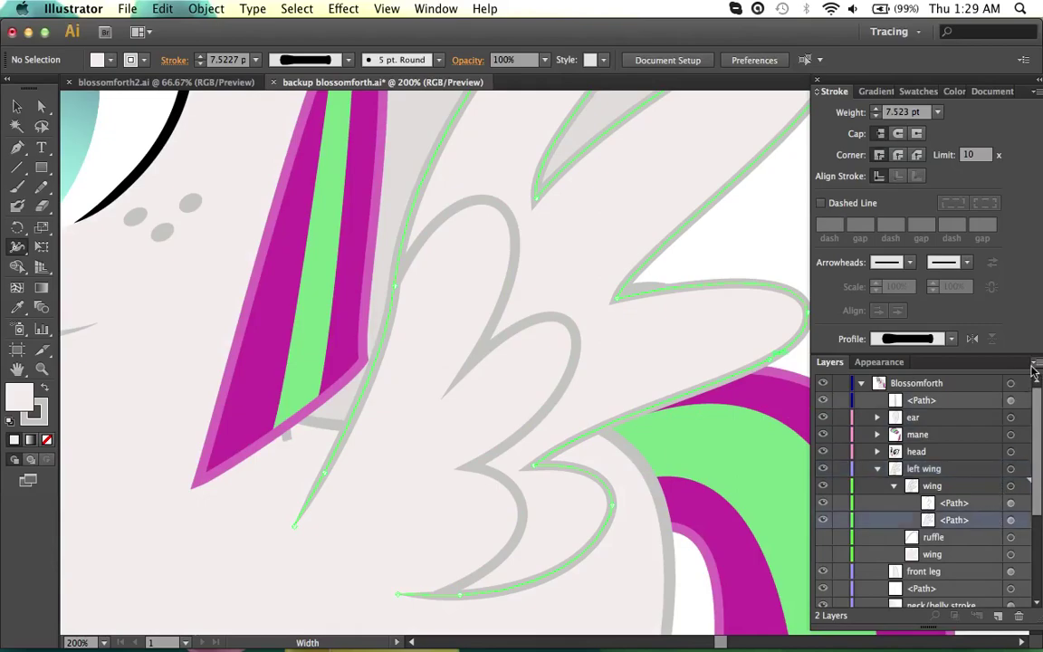
pyautogui.click(1035, 364)
pyautogui.click(983, 358)
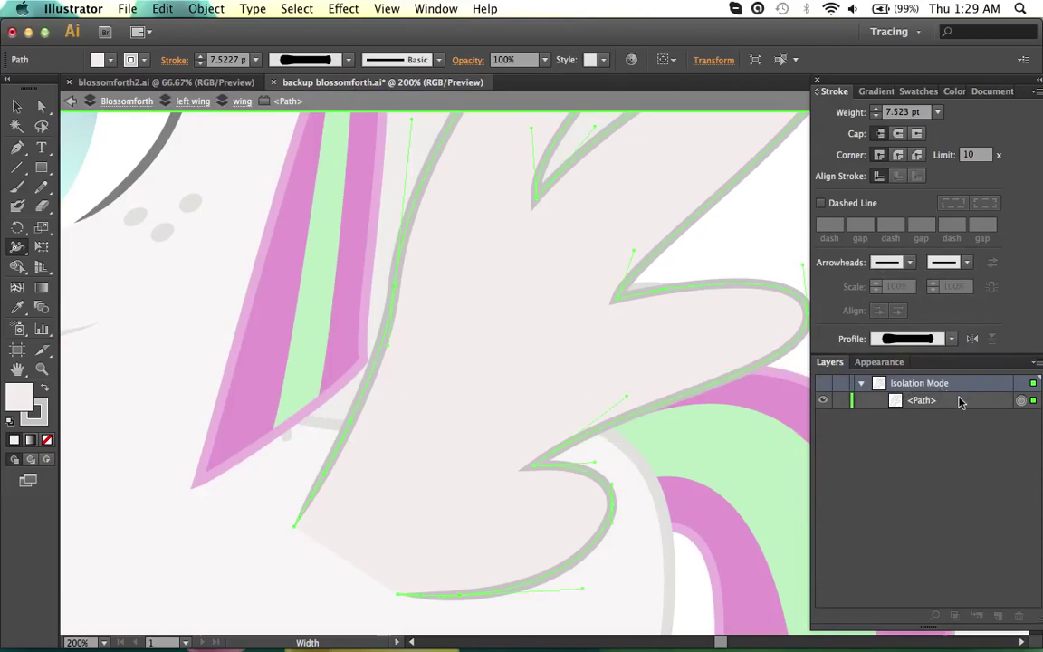
pyautogui.click(962, 402)
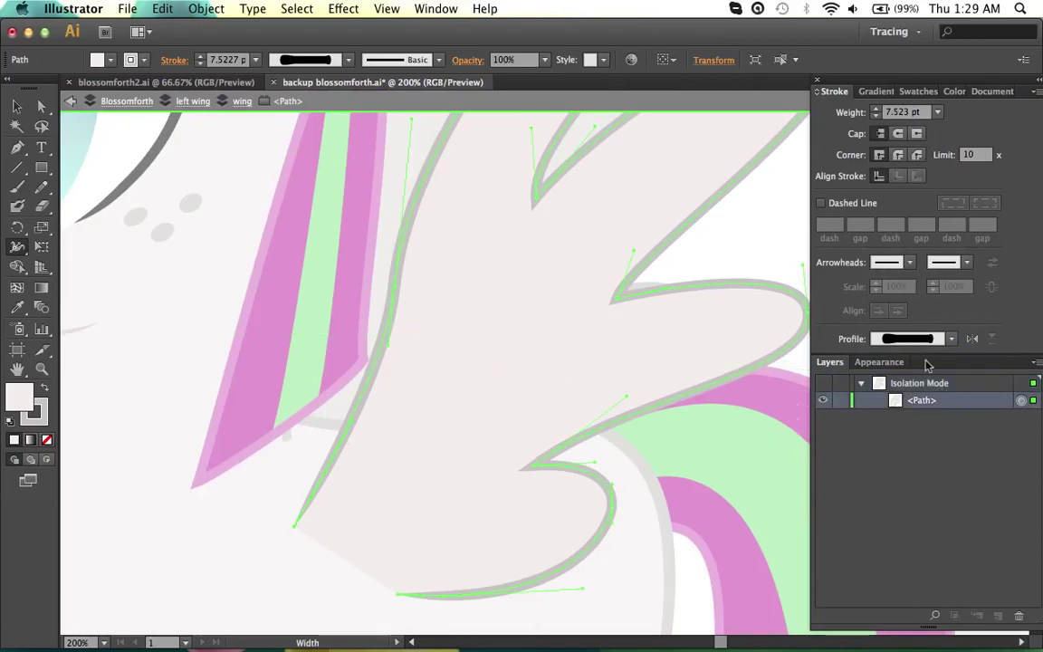
pyautogui.click(1035, 365)
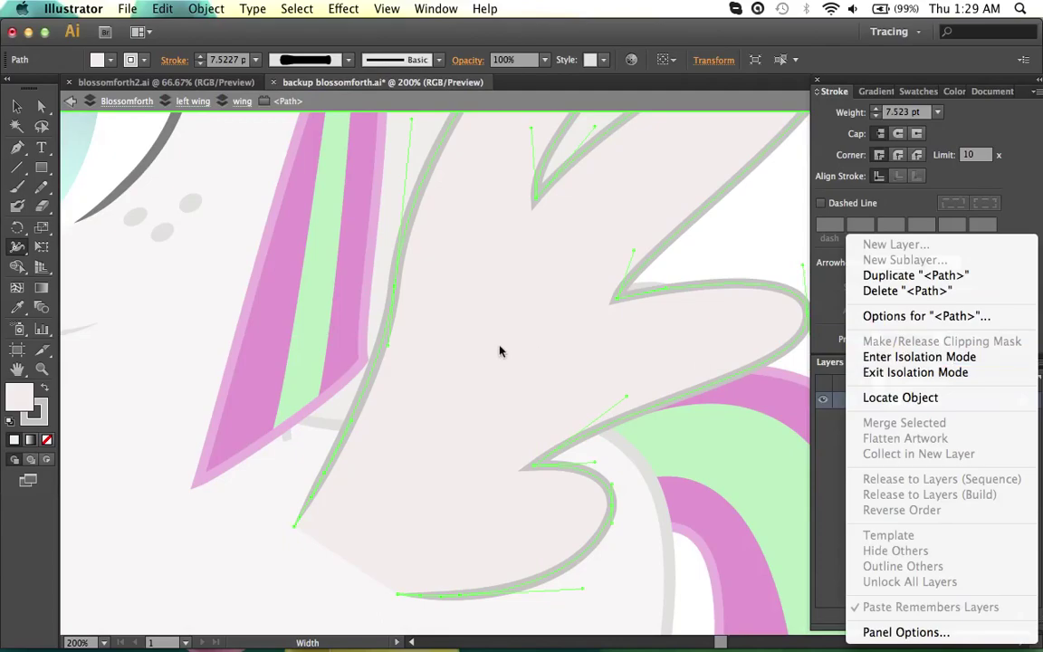
pyautogui.click(466, 329)
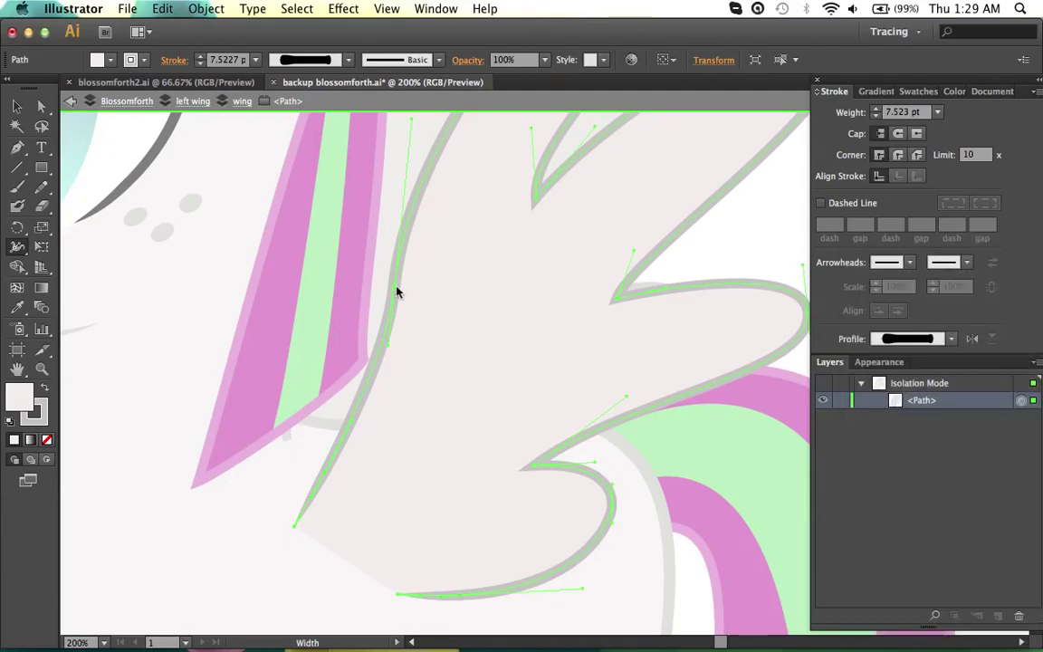
# - Set the total stroke width to 6 pt at the isolated outline's front-edge anchor
pyautogui.doubleClick(397, 291)
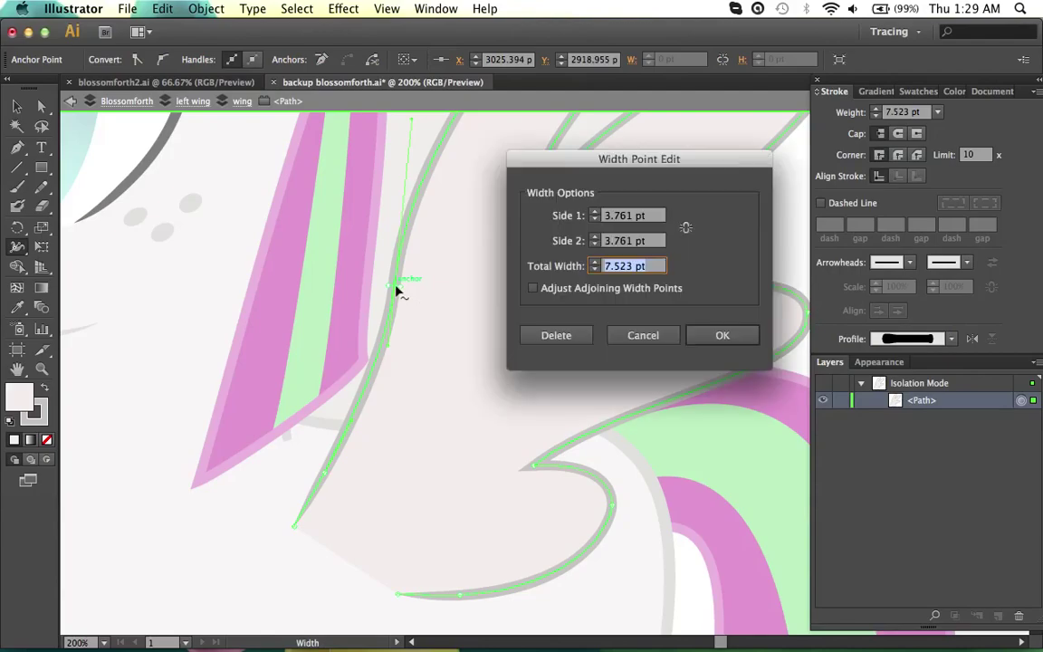
pyautogui.write('6')
pyautogui.press('Return')
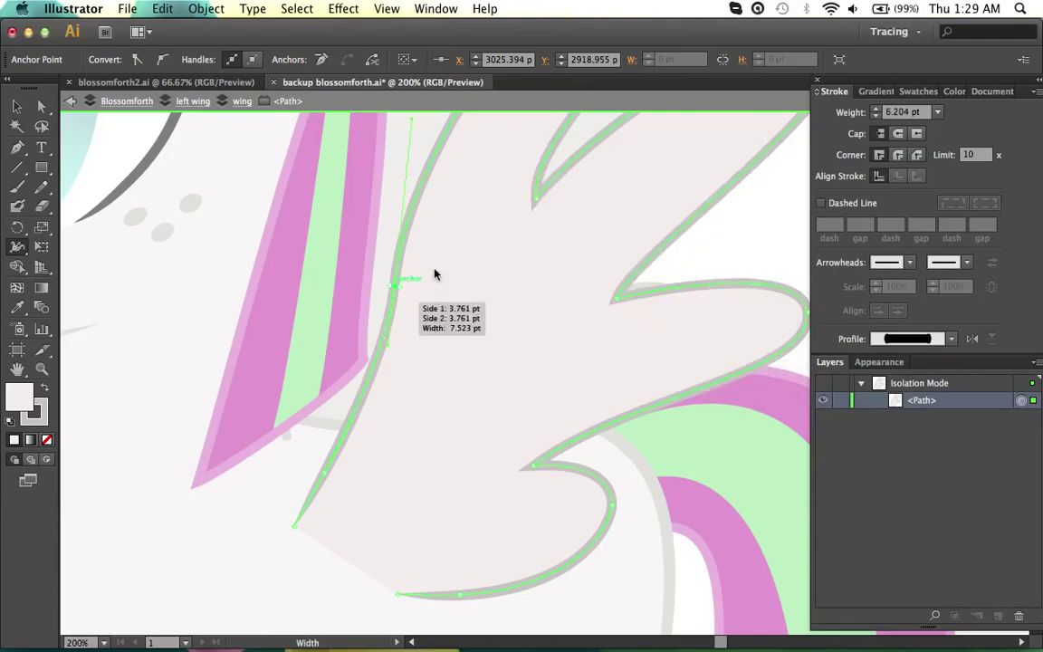
# - Deselect the wing outline, check its stroke width around the upper feathers, and exit isolation mode
pyautogui.scroll(5, 434, 275)
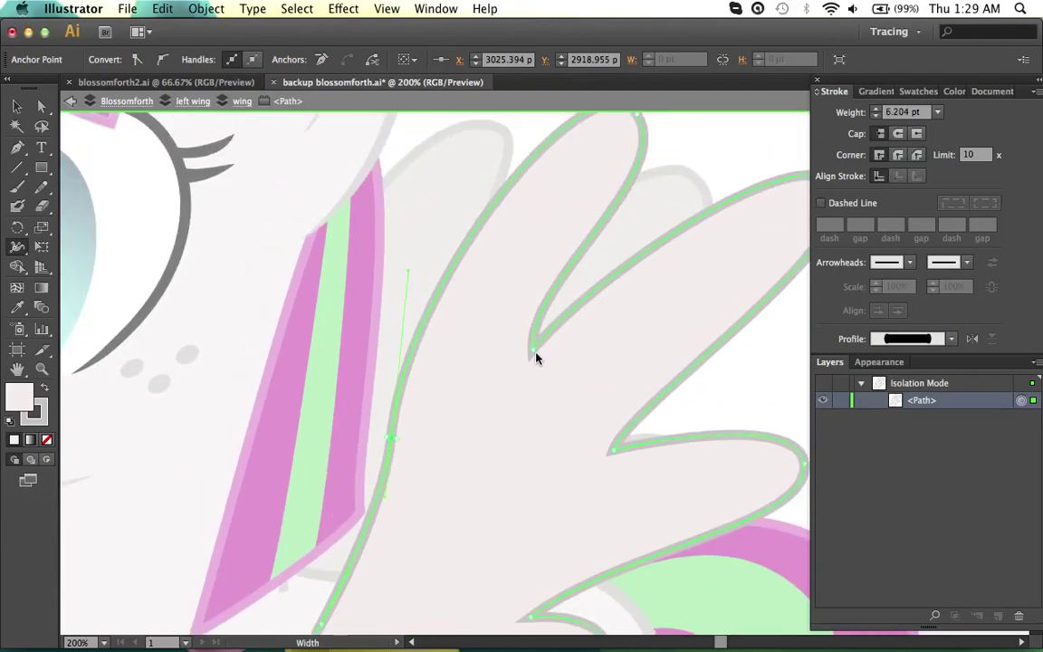
pyautogui.click(537, 353)
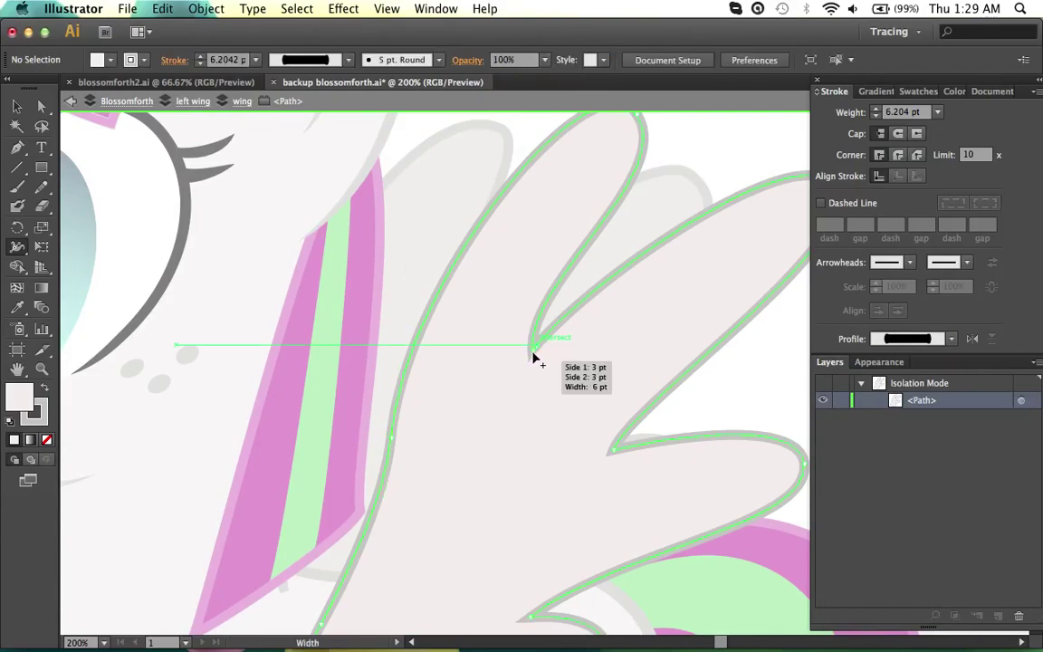
pyautogui.scroll(2, 544, 335)
pyautogui.hscroll(2, 544, 335)
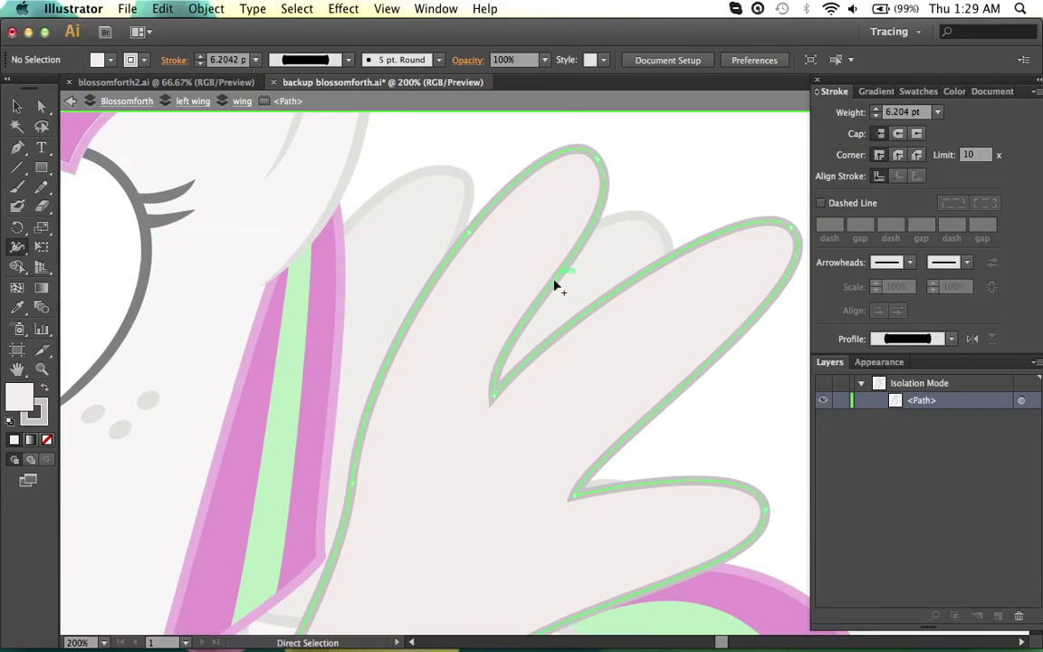
pyautogui.press('super')
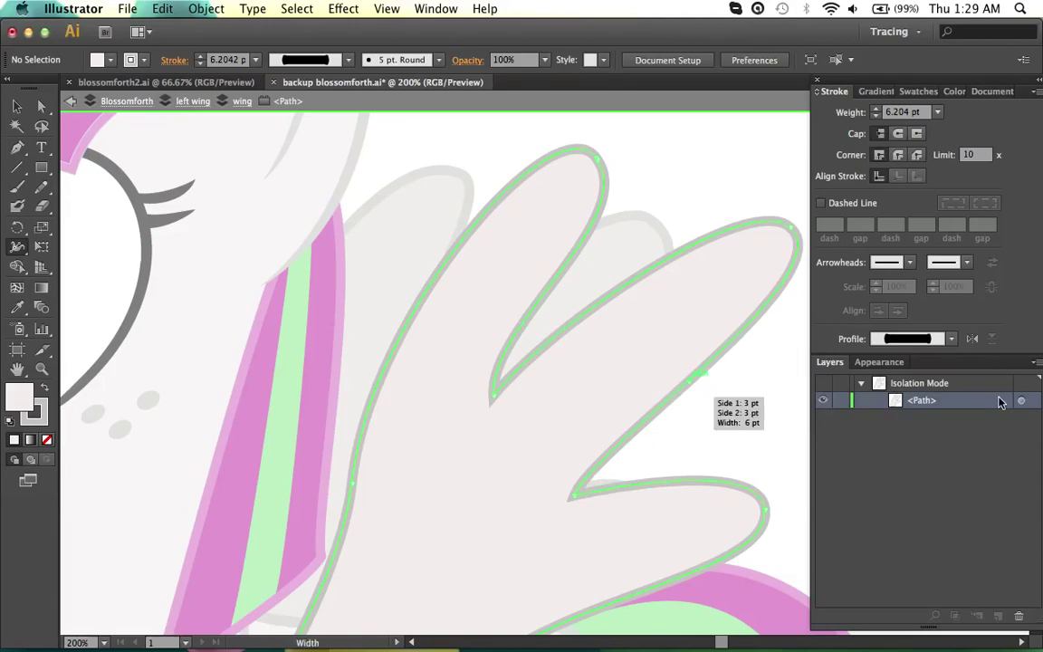
pyautogui.click(1035, 363)
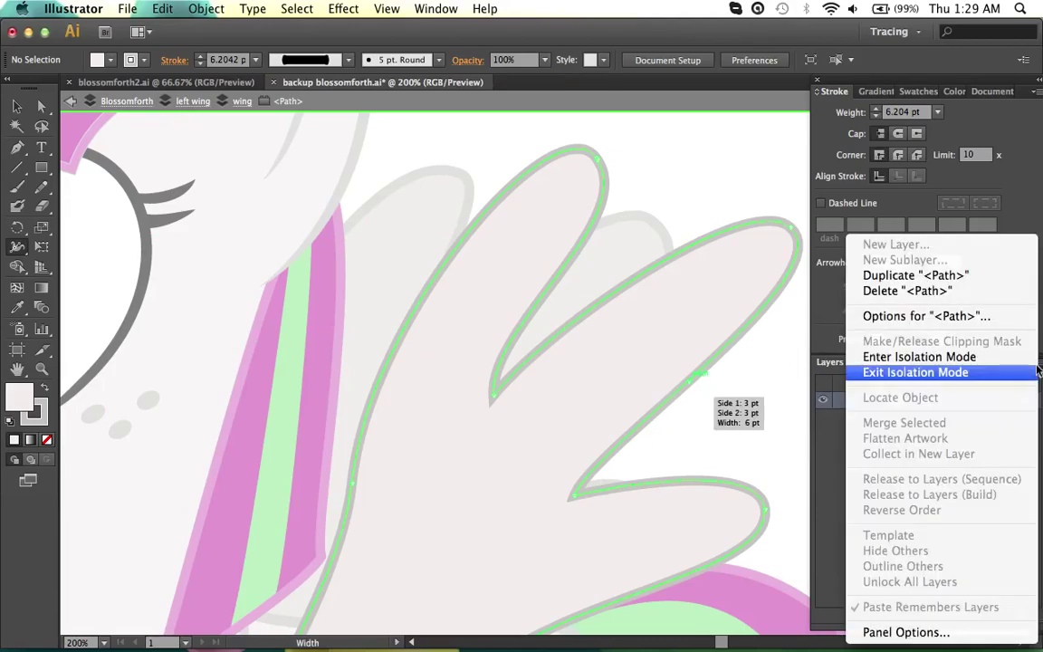
pyautogui.click(833, 462)
pyautogui.press('Escape')
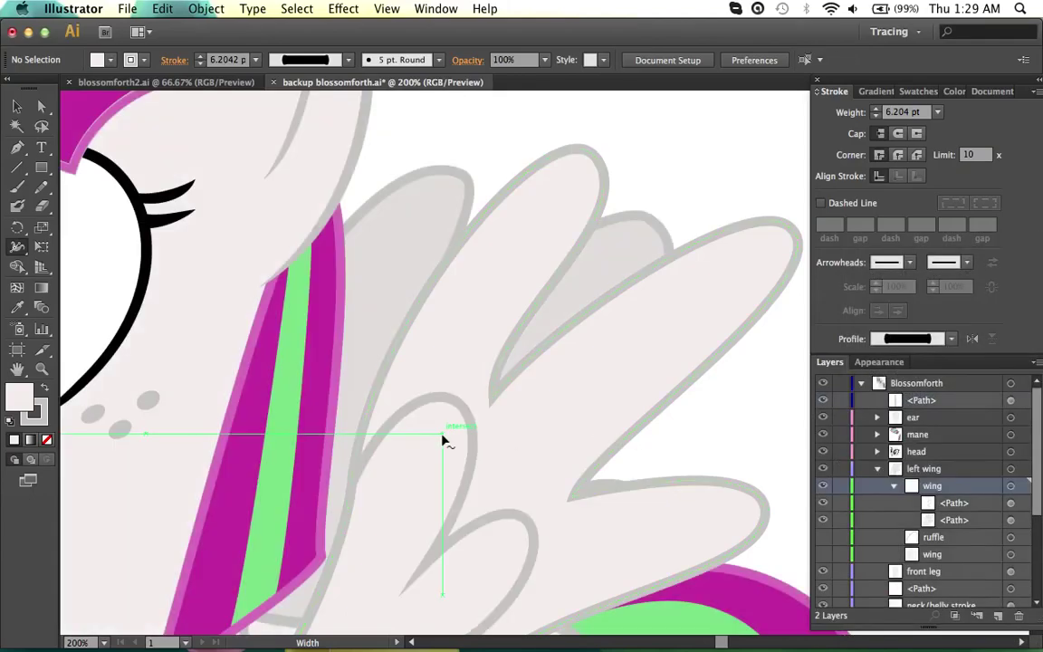
# - Zoom out to 66.67% and examine the outlines of the whole pony beside the tapered sample line
pyautogui.scroll(-3, 444, 439)
pyautogui.hscroll(-5, 444, 439)
pyautogui.scroll(-3, 444, 441)
pyautogui.scroll(5, 444, 441)
pyautogui.hscroll(-3, 444, 441)
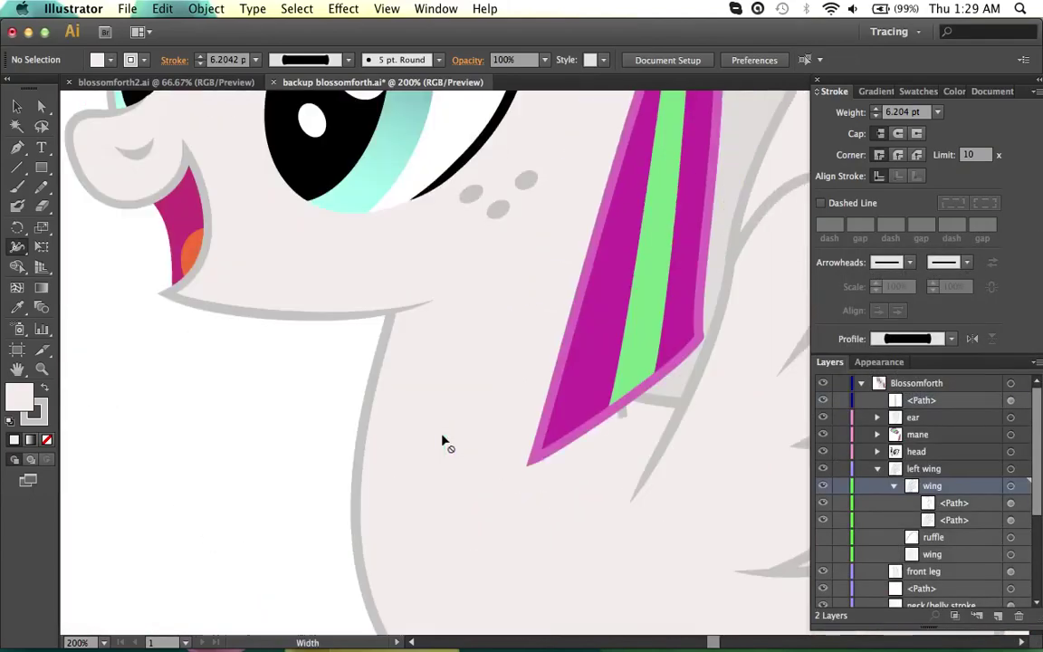
pyautogui.press('a')
pyautogui.press('super+minus')
pyautogui.press('super+minus')
pyautogui.press('super+minus')
pyautogui.scroll(-2, 443, 437)
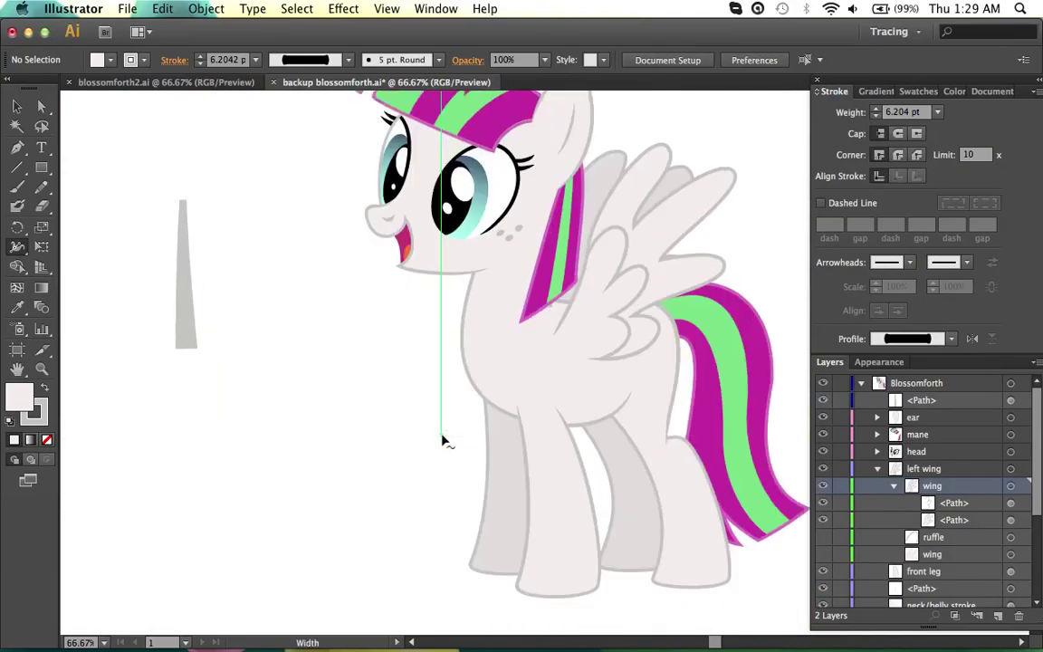
pyautogui.hotkey('shift', 'w')
pyautogui.press('super')
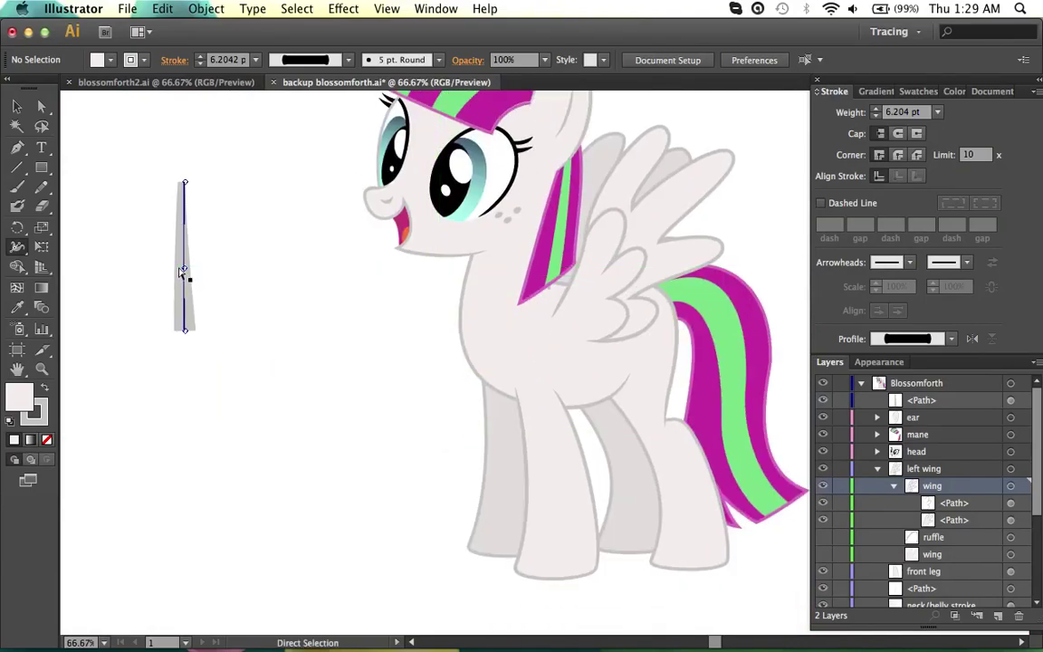
pyautogui.scroll(2, 179, 273)
pyautogui.hscroll(-3, 179, 273)
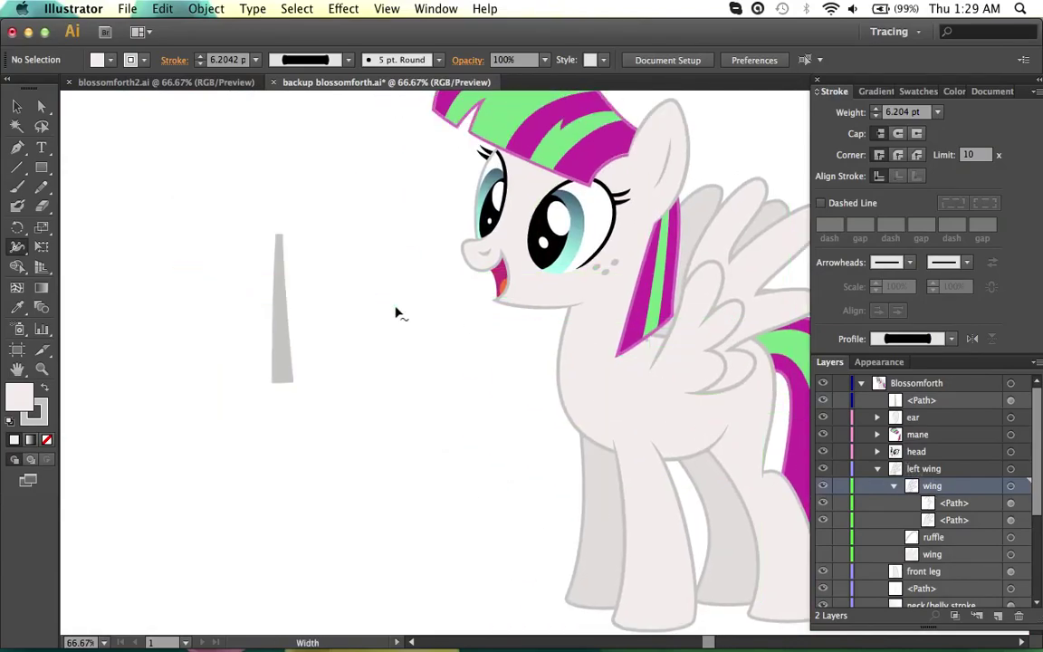
pyautogui.hscroll(-1, 309, 173)
pyautogui.scroll(1, 309, 175)
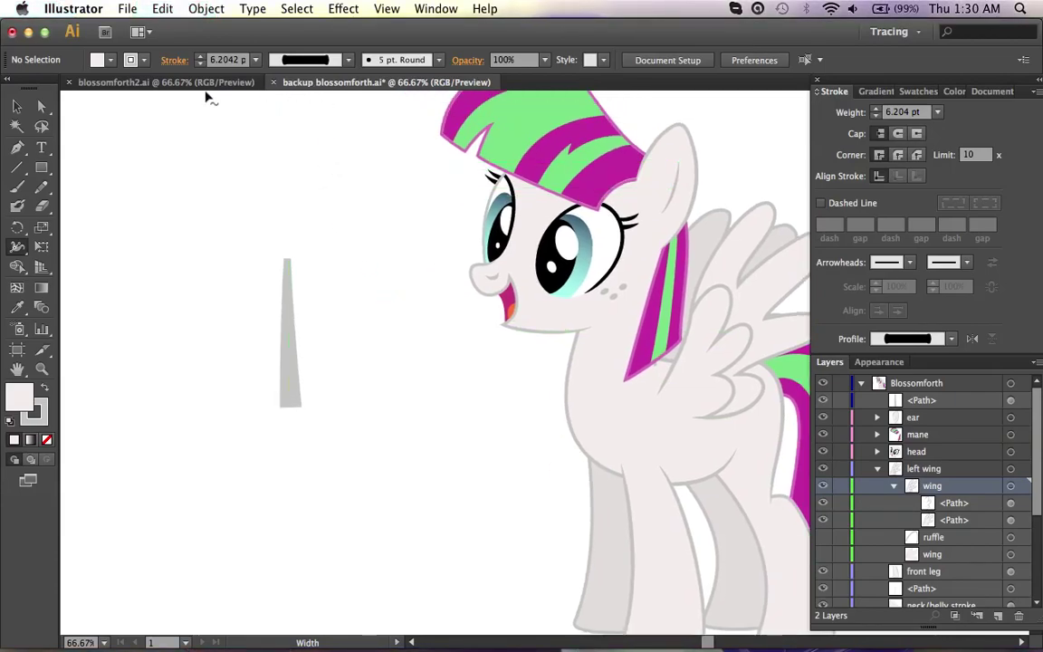
pyautogui.hotkey('ctrl', 'Up')
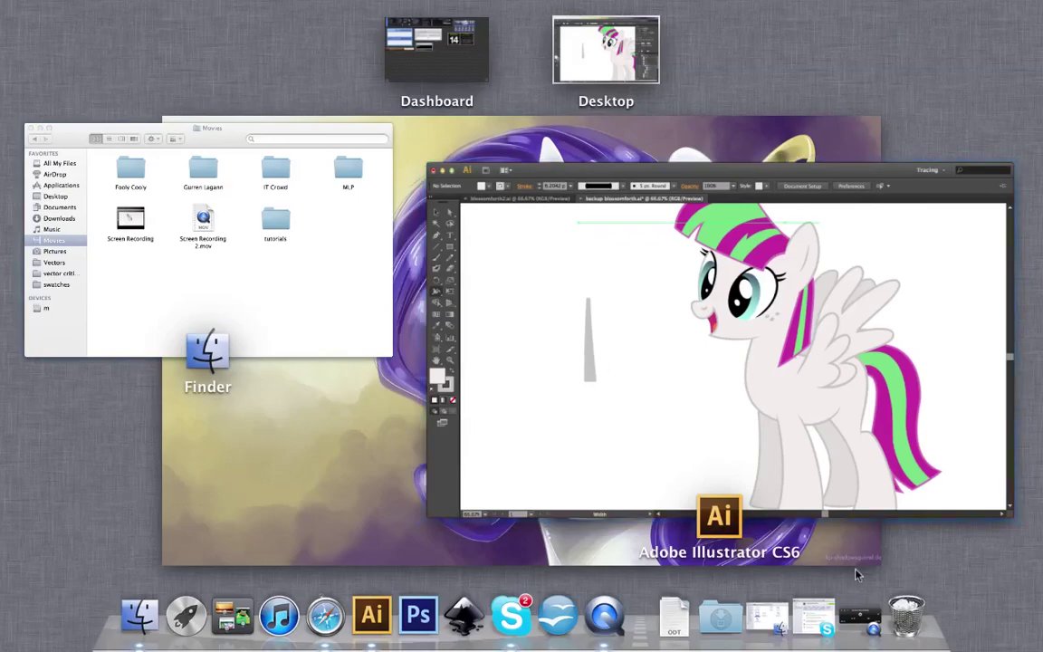
pyautogui.click(870, 621)
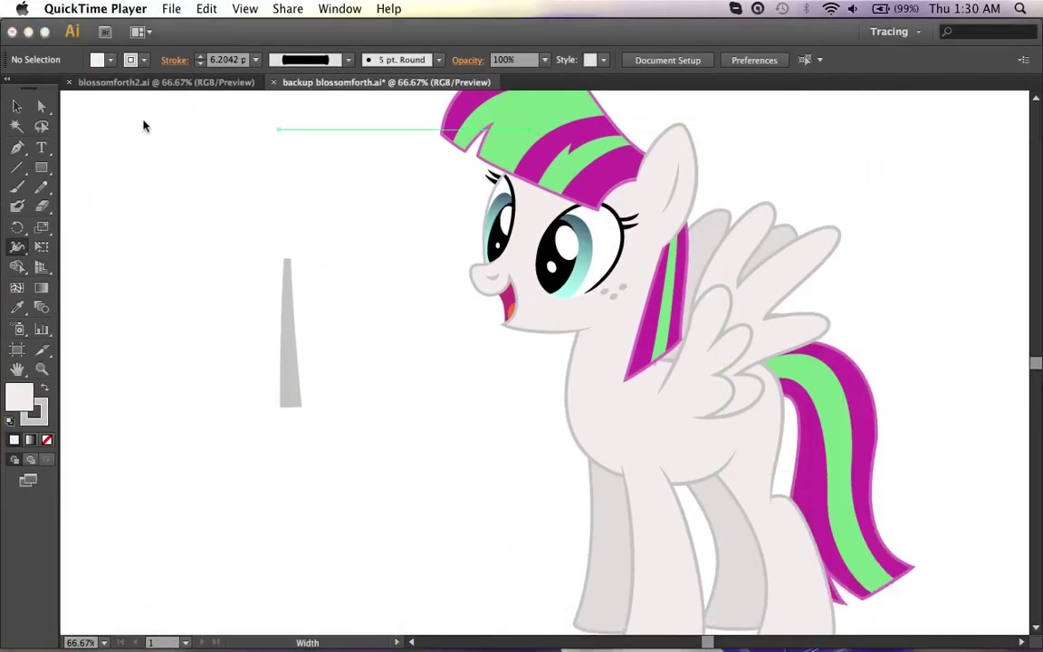